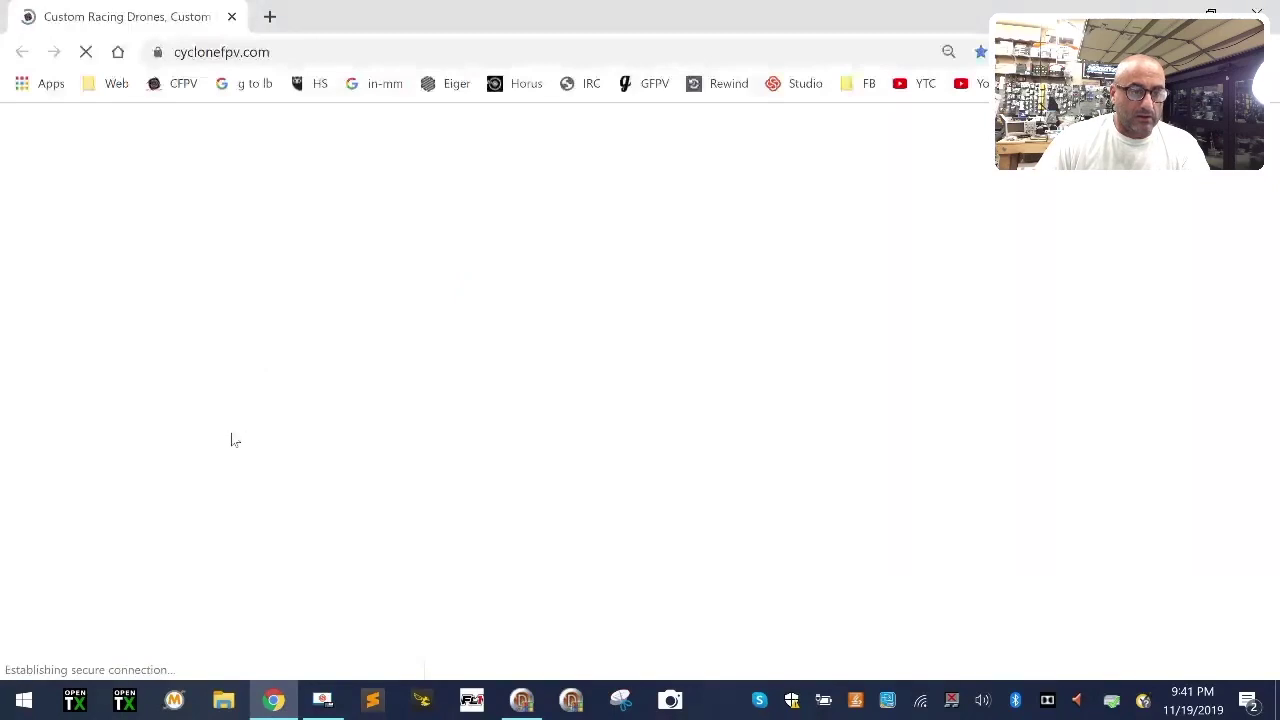
Step: Open the "FrSky Updates Downloads Firmware and Tutorials" post from the site's tutorials blog
scroll(201, 430, "down", 4)
scroll(201, 430, "down", 4)
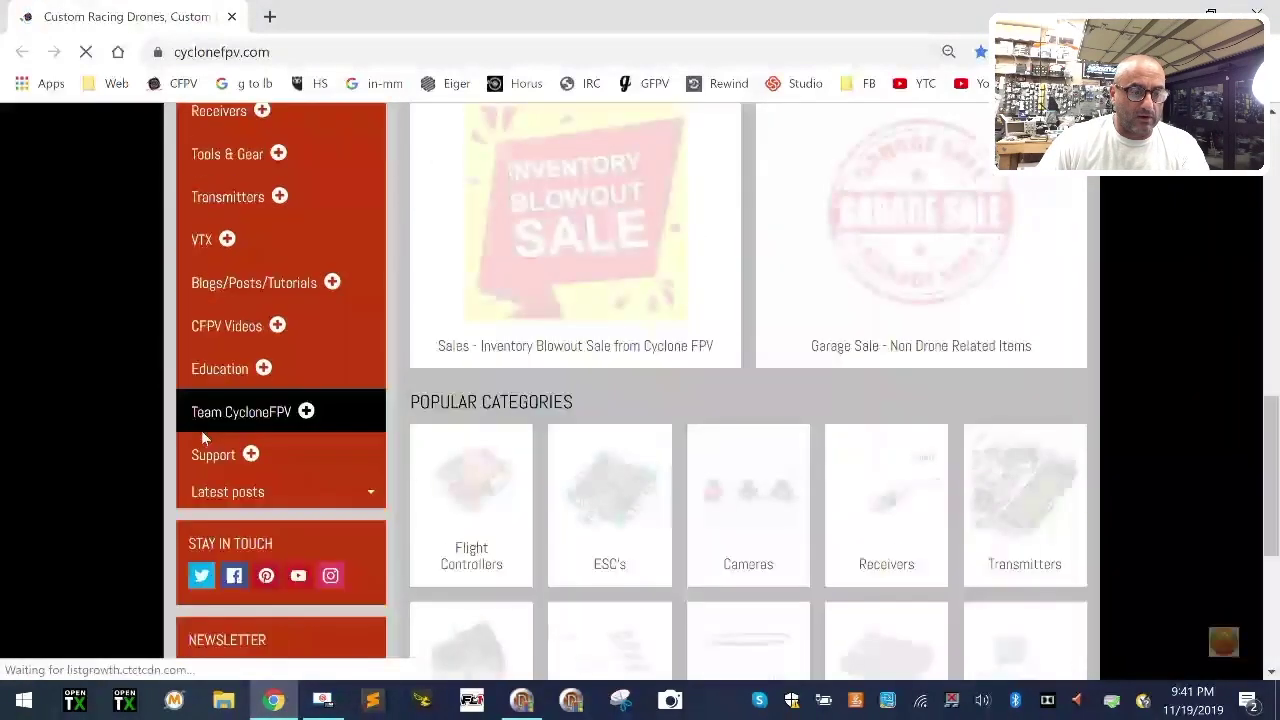
left_click(332, 286)
left_click(231, 349)
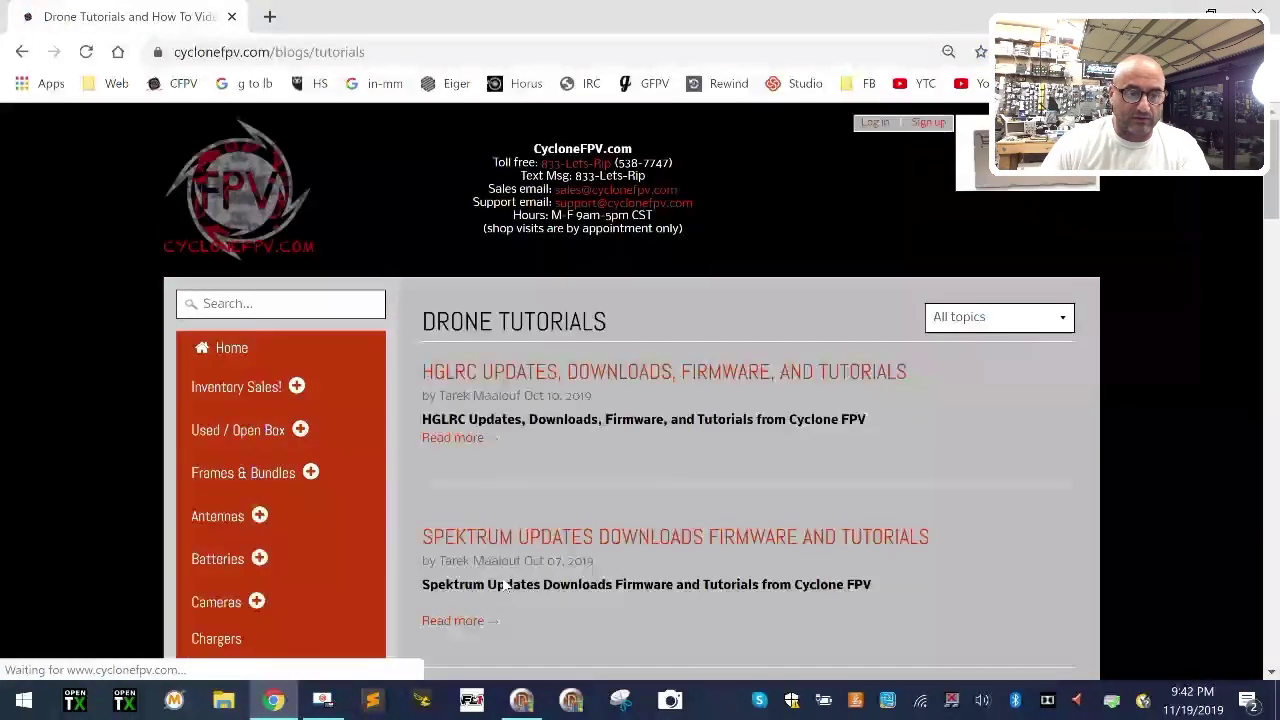
scroll(740, 360, "down", 4)
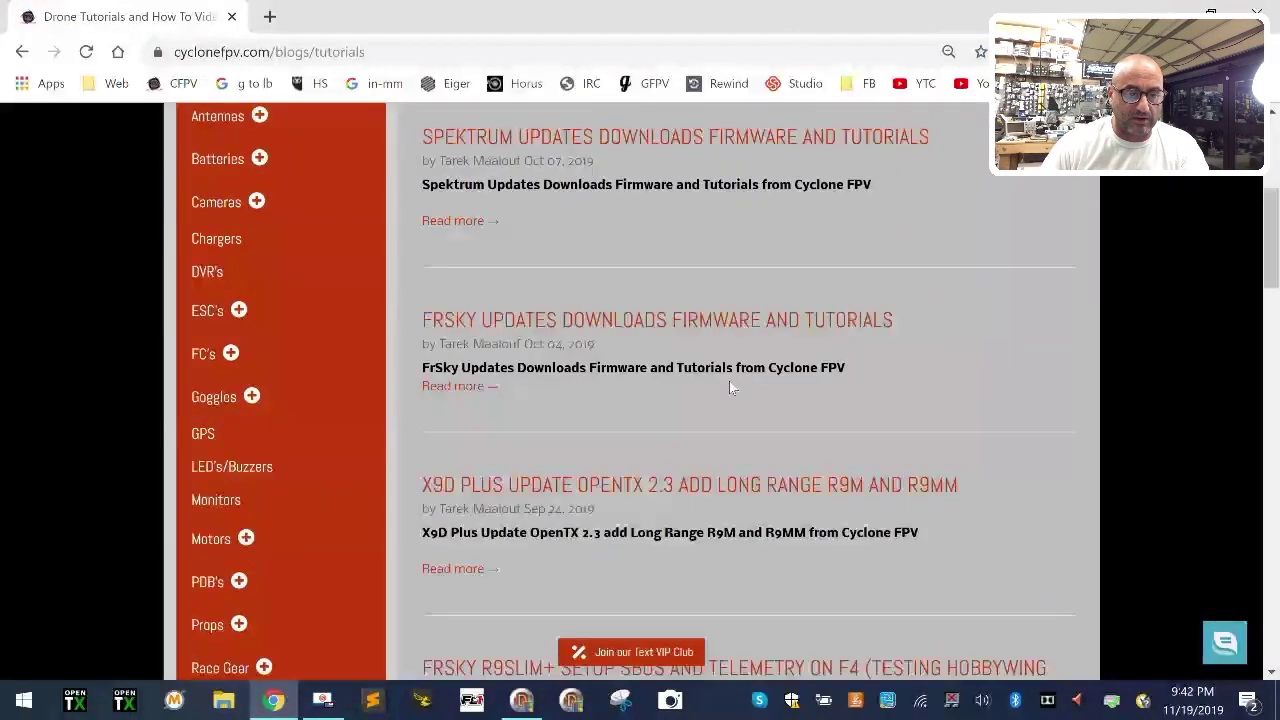
left_click(600, 319)
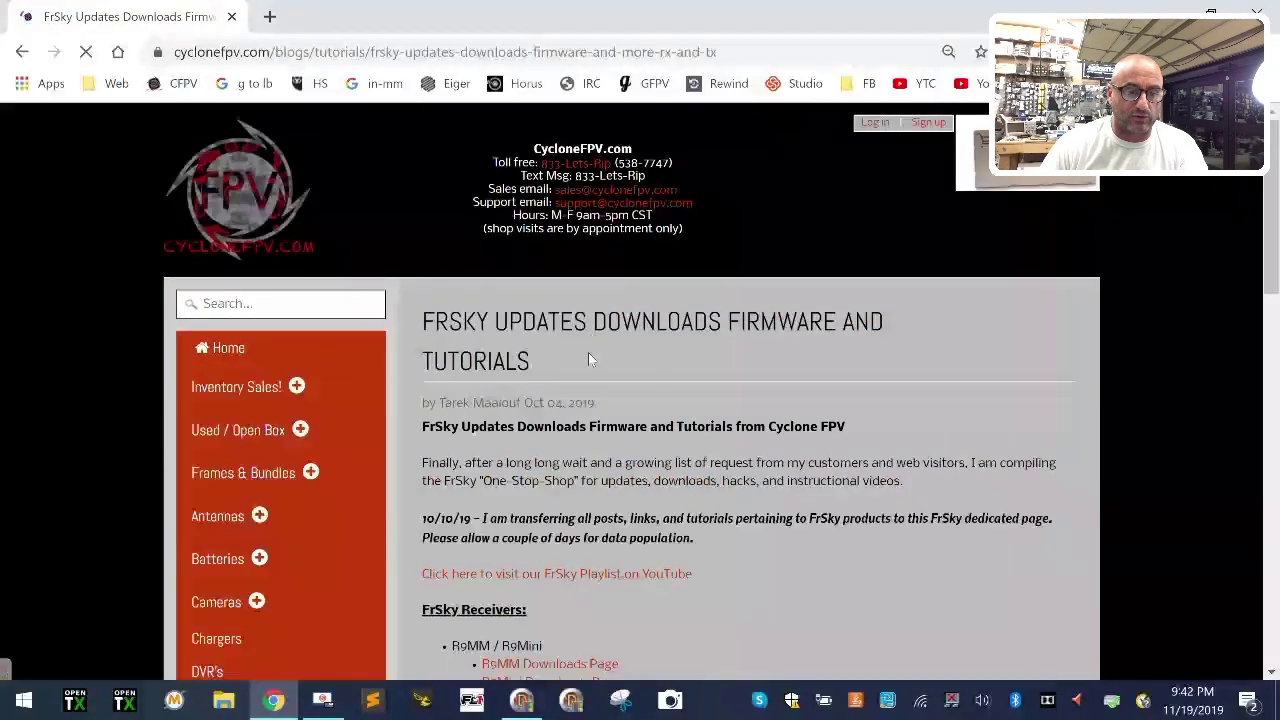
Step: Open the X9D Plus 2019 Downloads Page listed under FrSky Transmitters
scroll(588, 351, "down", 8)
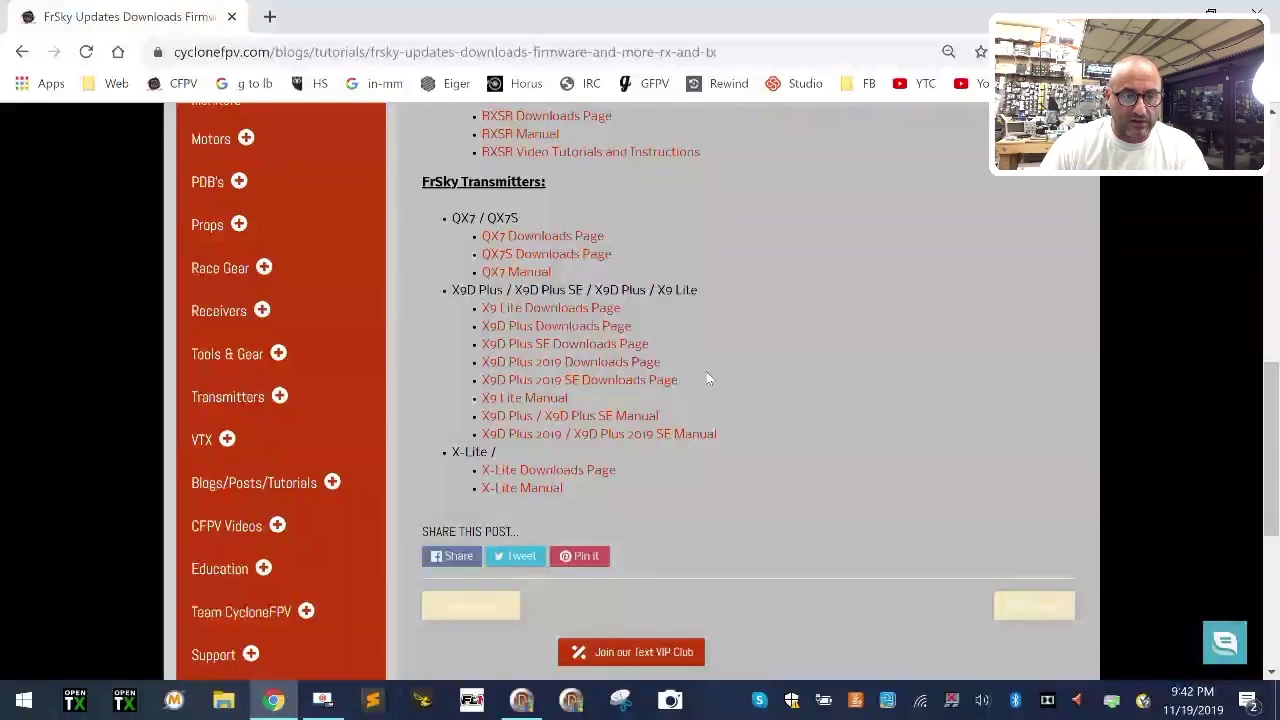
scroll(706, 378, "up", 4)
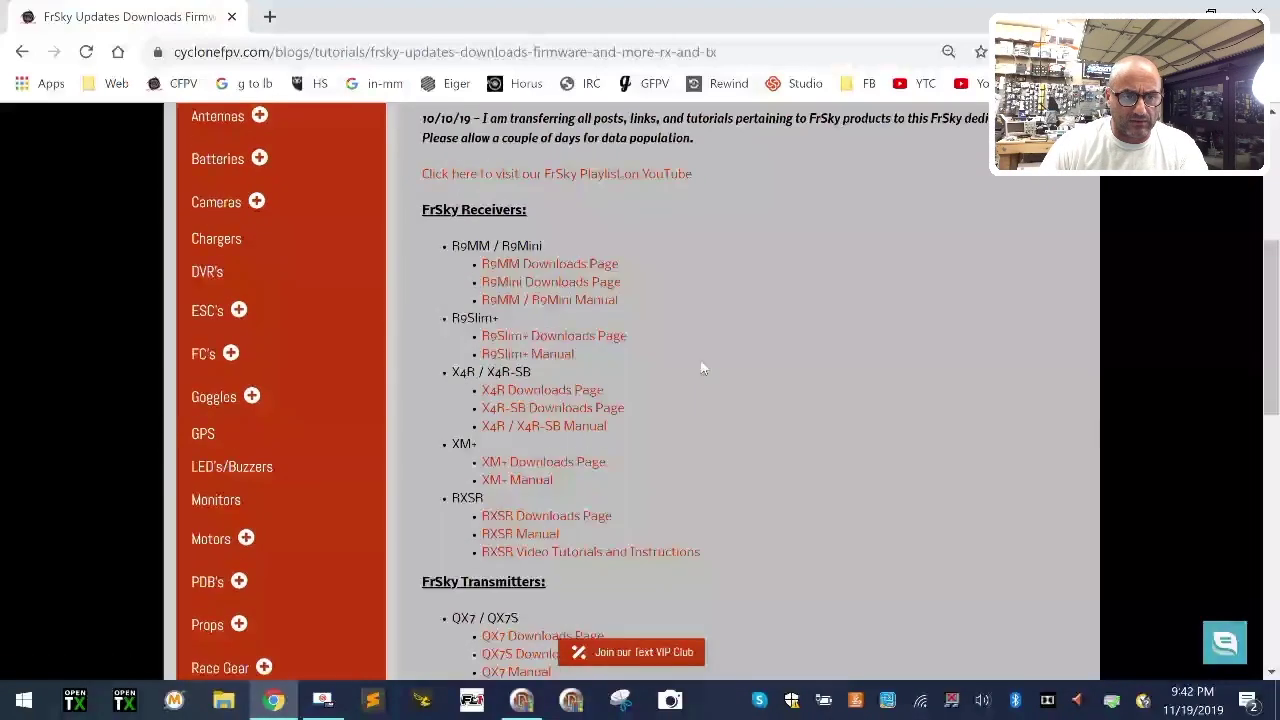
scroll(703, 369, "down", 4)
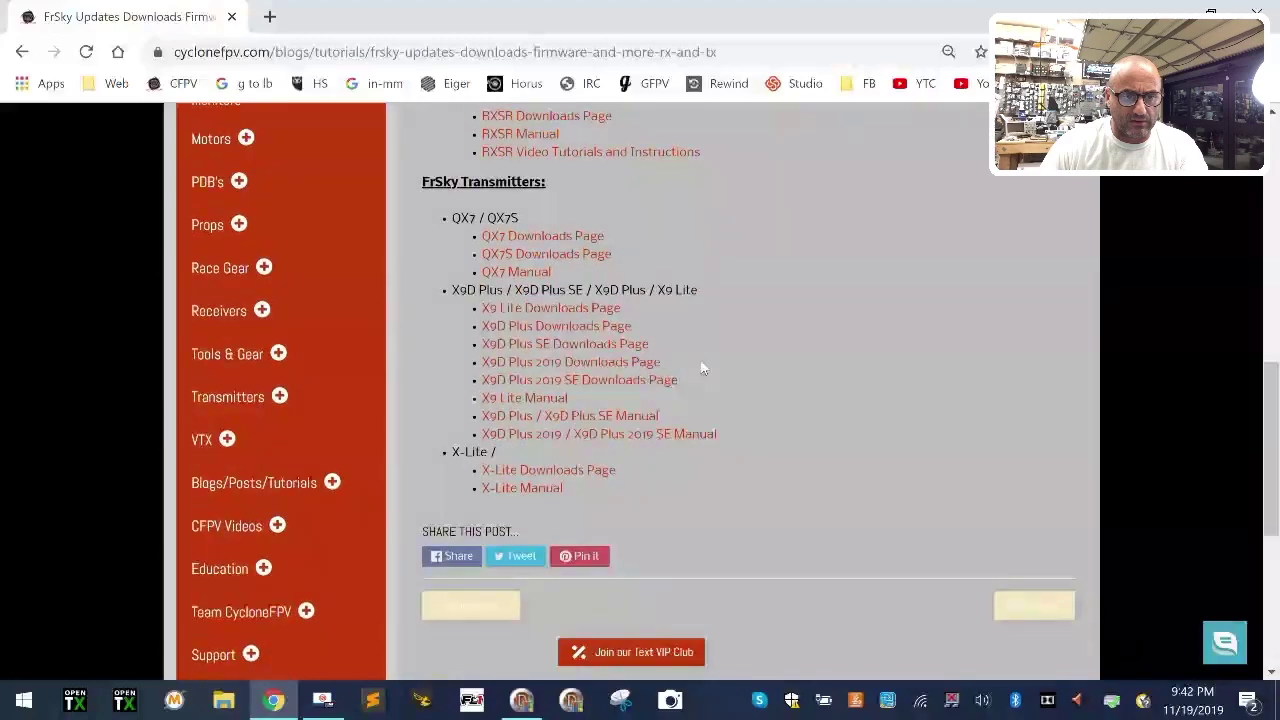
left_click(572, 364)
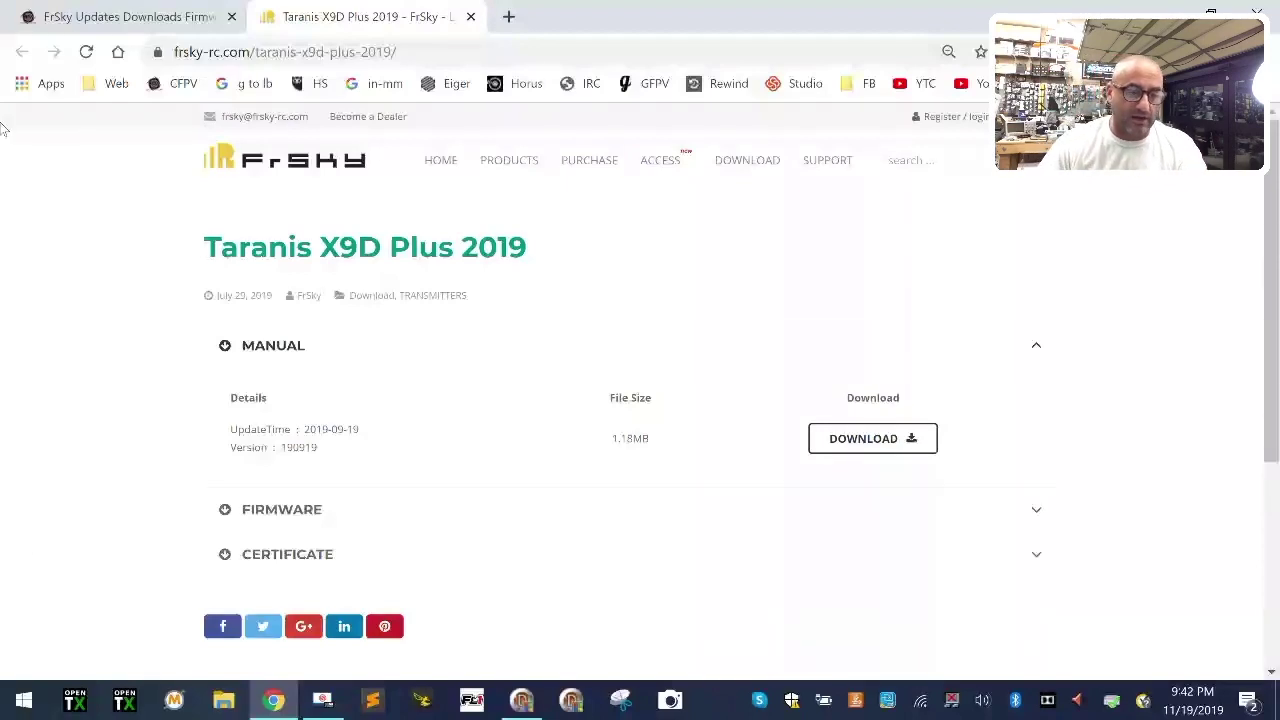
Step: Expand the Taranis X9D Plus 2019 firmware list and download the ISRM V1.1.3 internal RF module firmware
left_click(216, 511)
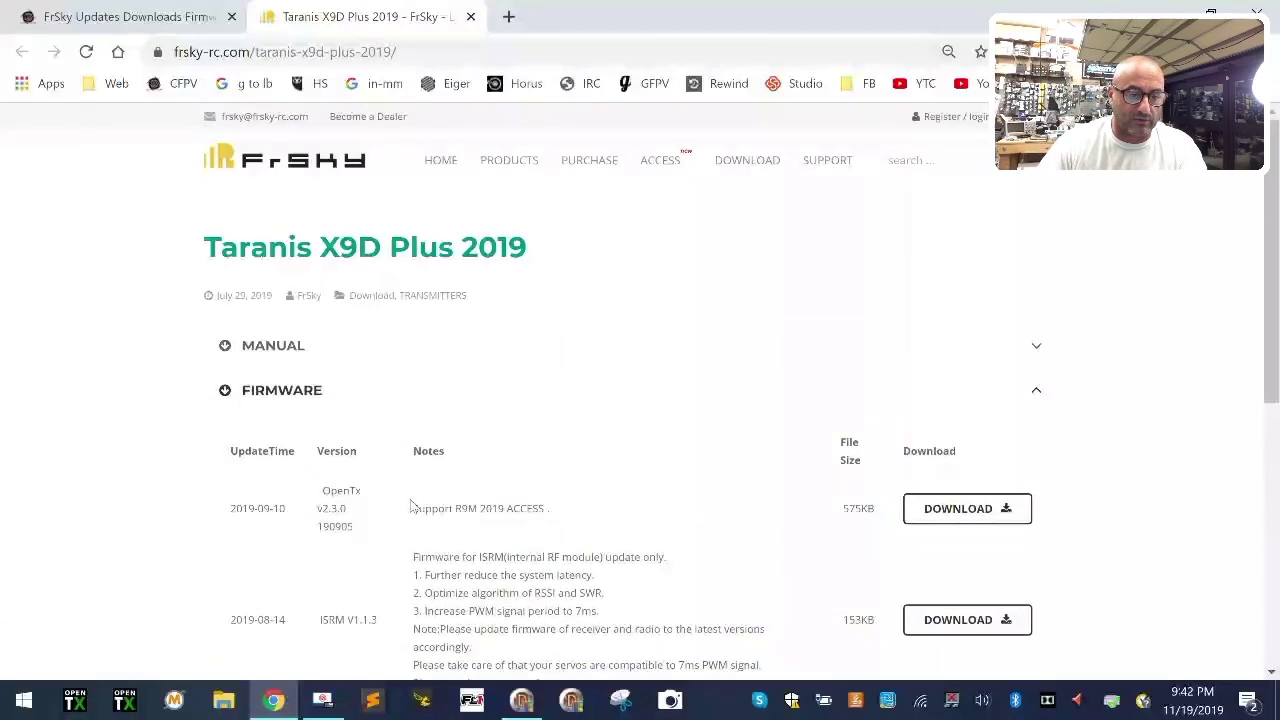
scroll(410, 506, "down", 4)
scroll(410, 506, "up", 2)
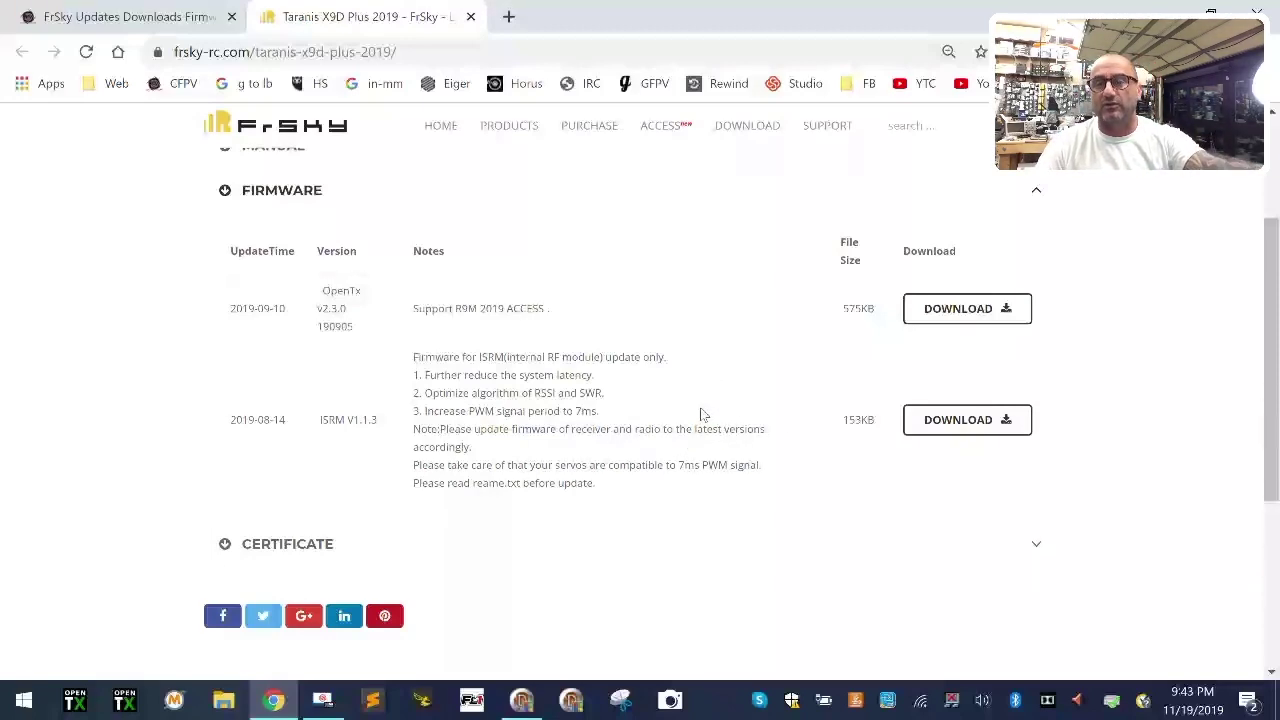
left_click(973, 422)
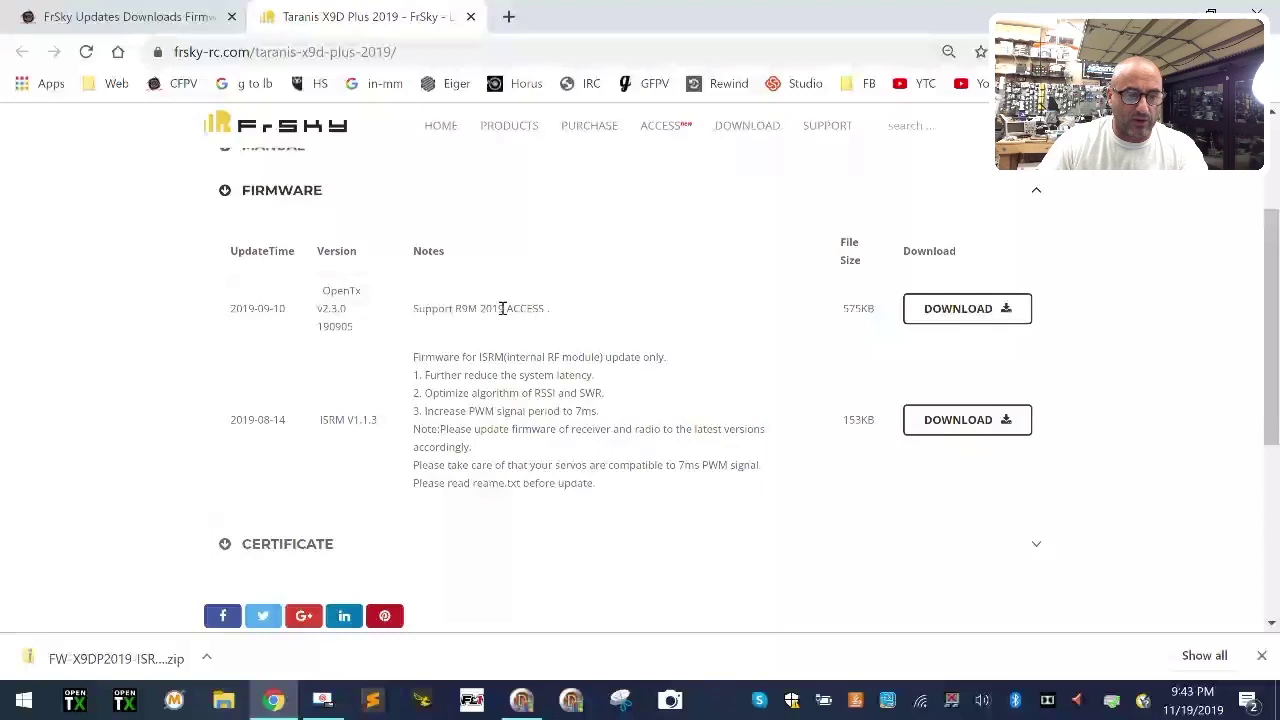
Step: Show the downloaded ISRM firmware zip in its containing folder
scroll(224, 530, "up", 2)
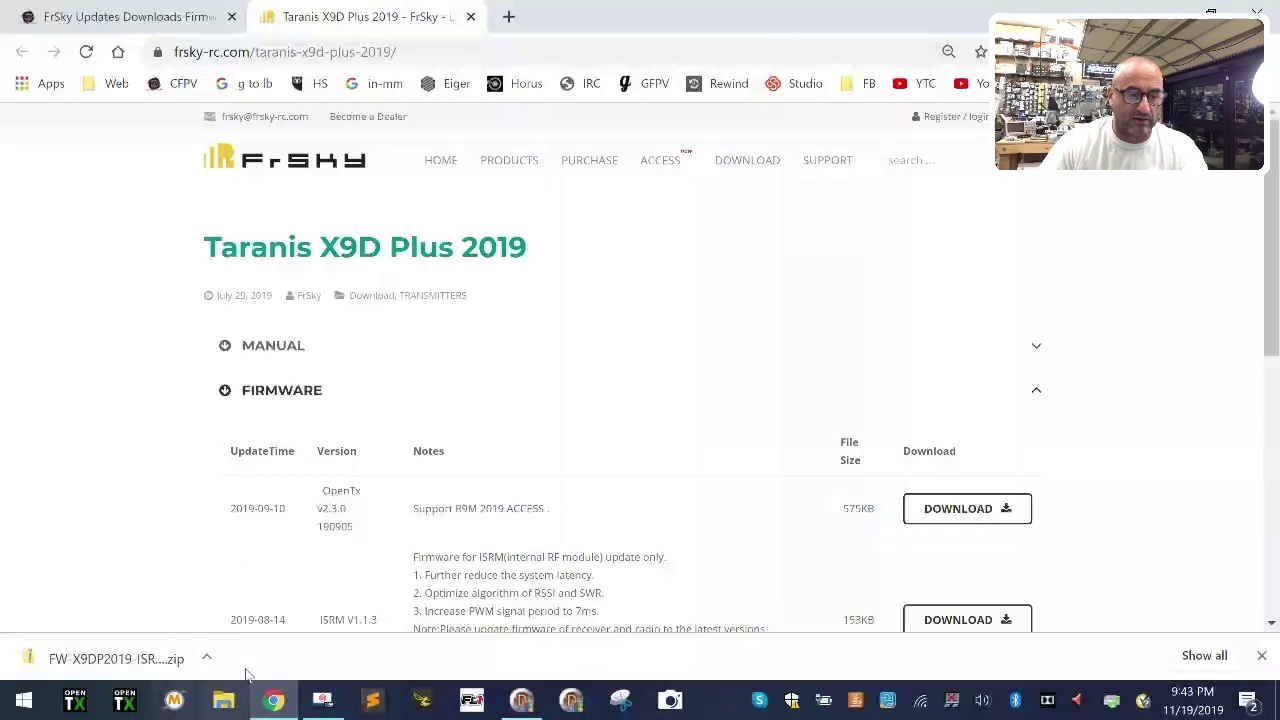
left_click(206, 657)
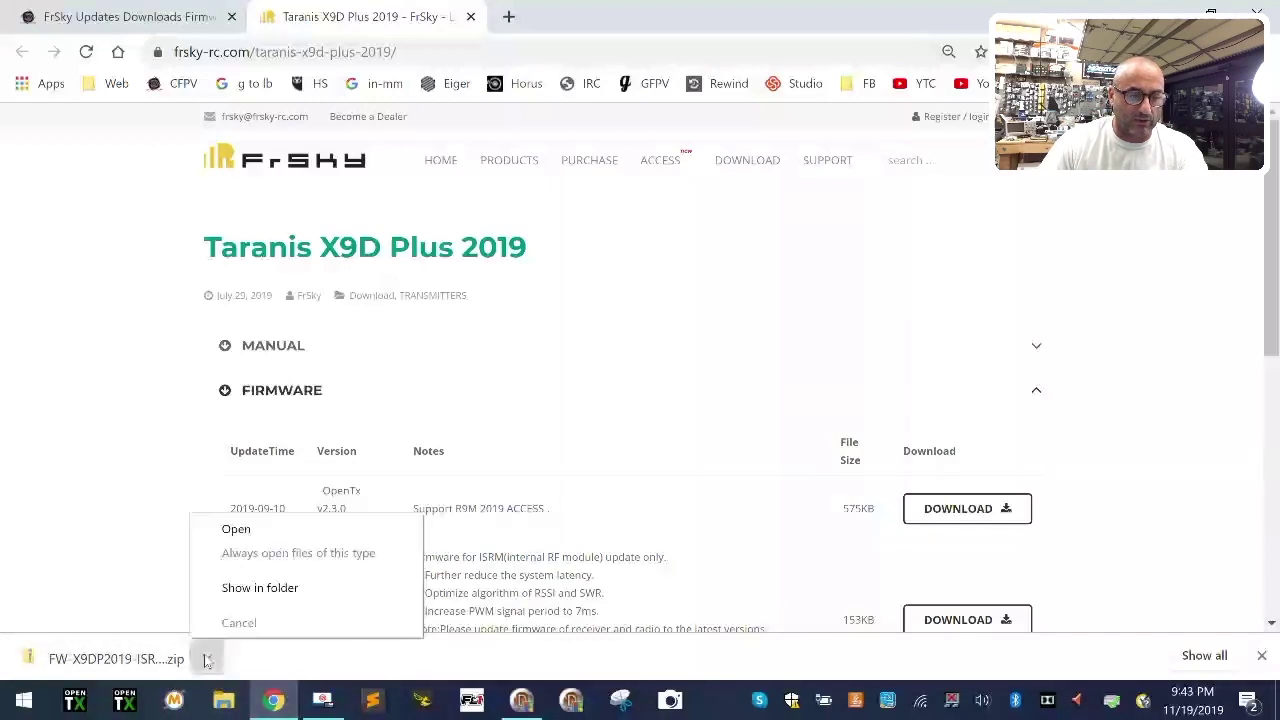
left_click(291, 601)
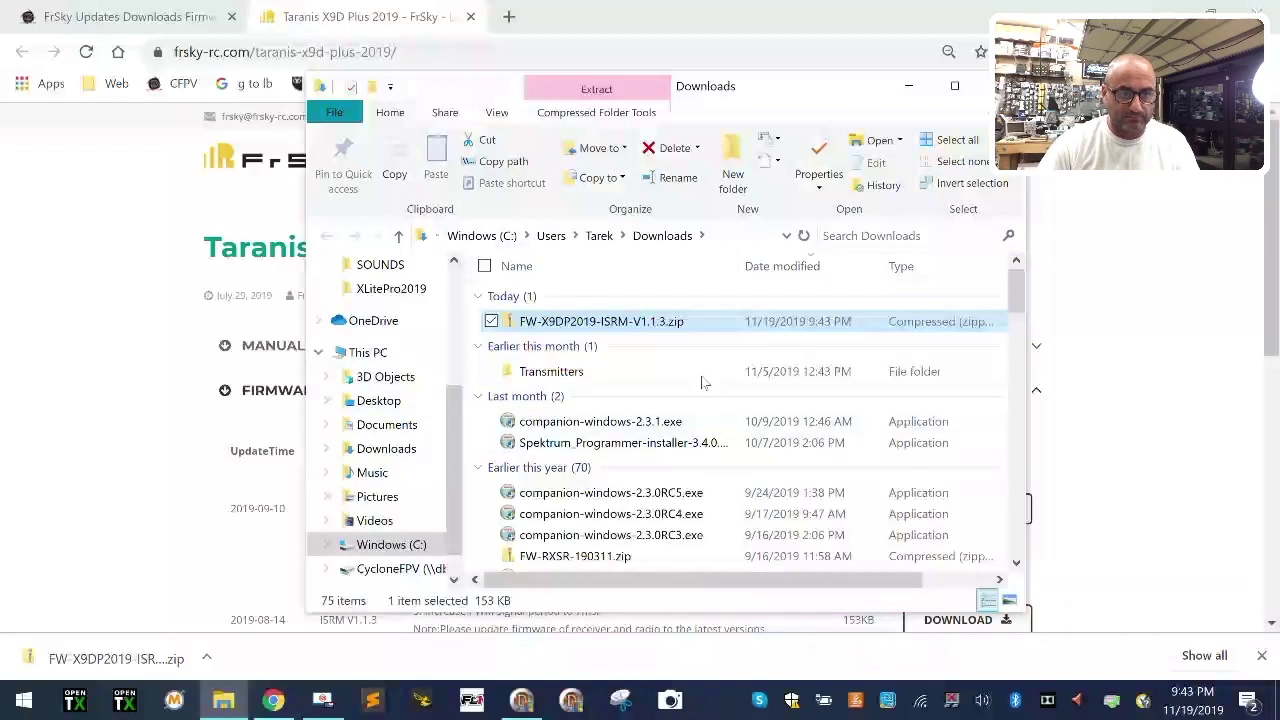
Step: Move FW-X9DP2019-ISRM-V1.1.3.zip from Downloads into the Transmitters folder by cutting and pasting it
scroll(390, 390, "up", 2)
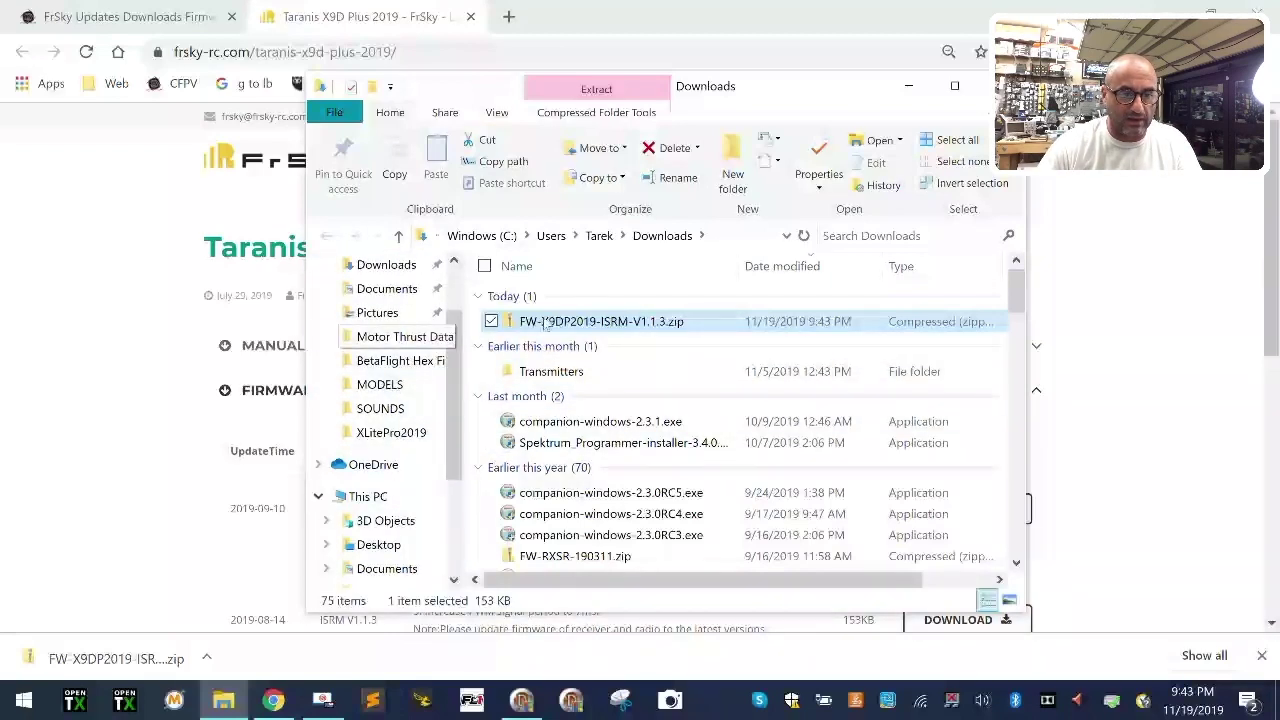
right_click(584, 326)
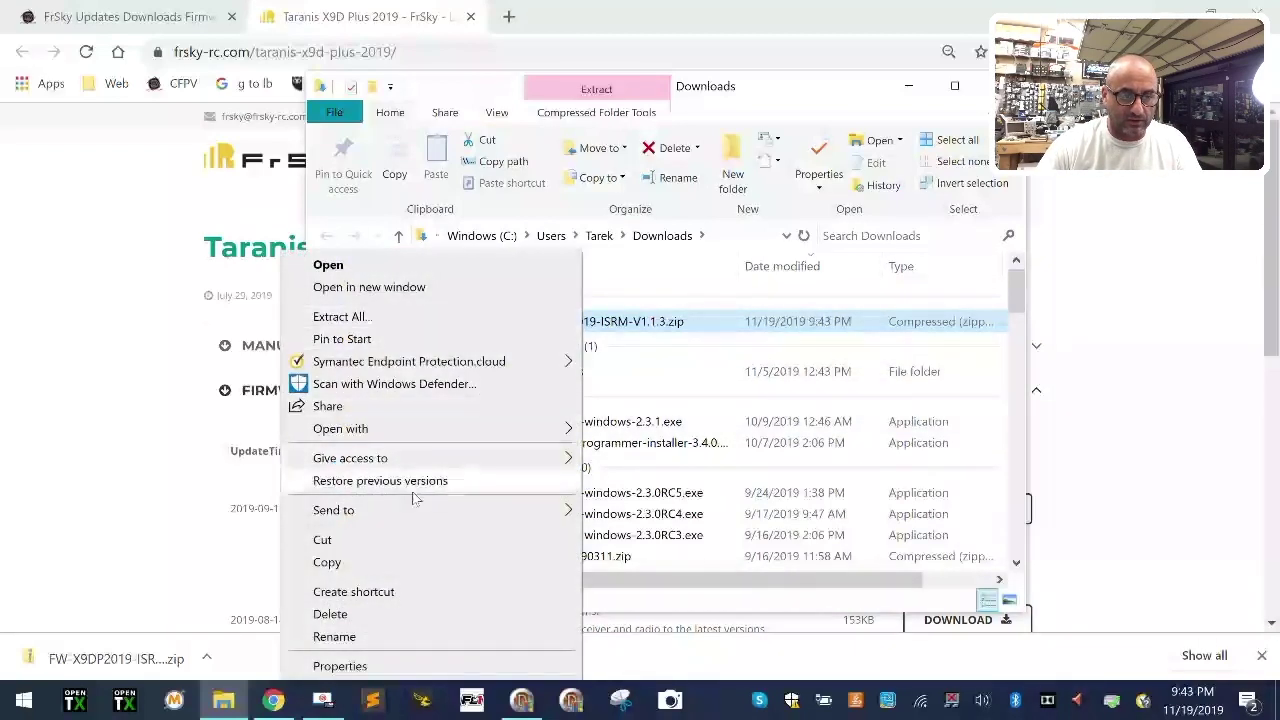
left_click(405, 540)
double_click(550, 371)
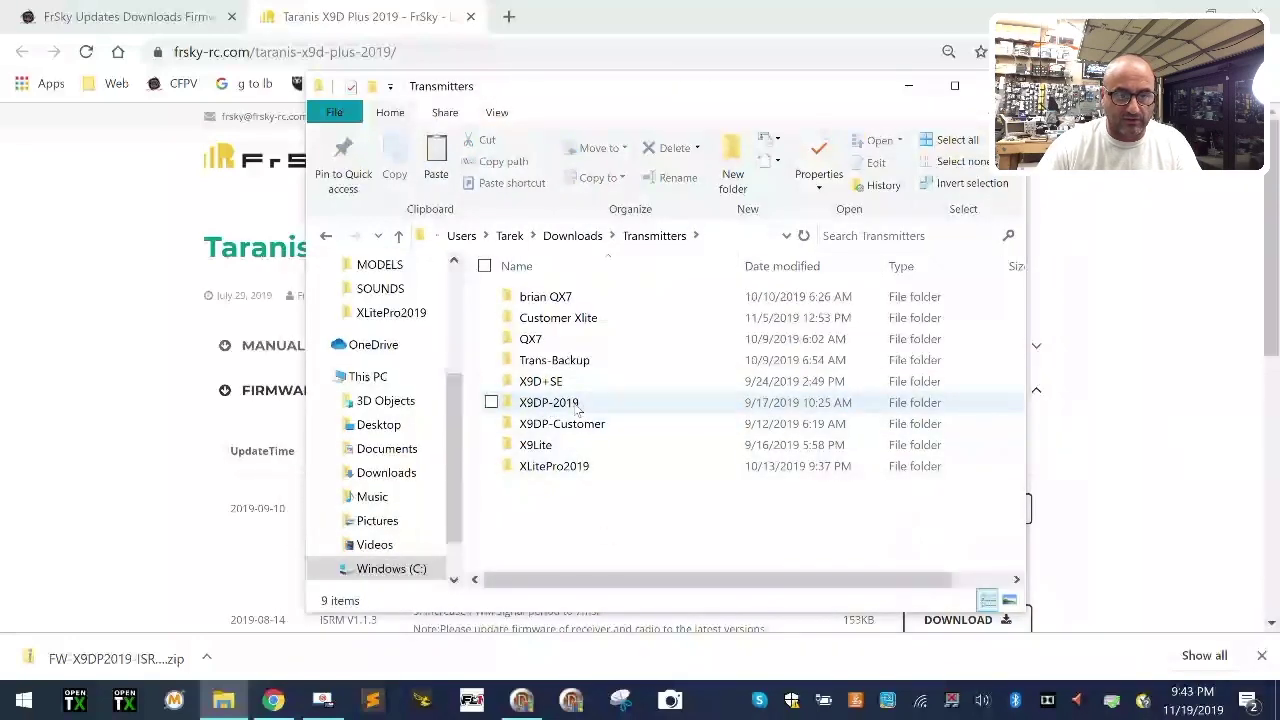
right_click(551, 514)
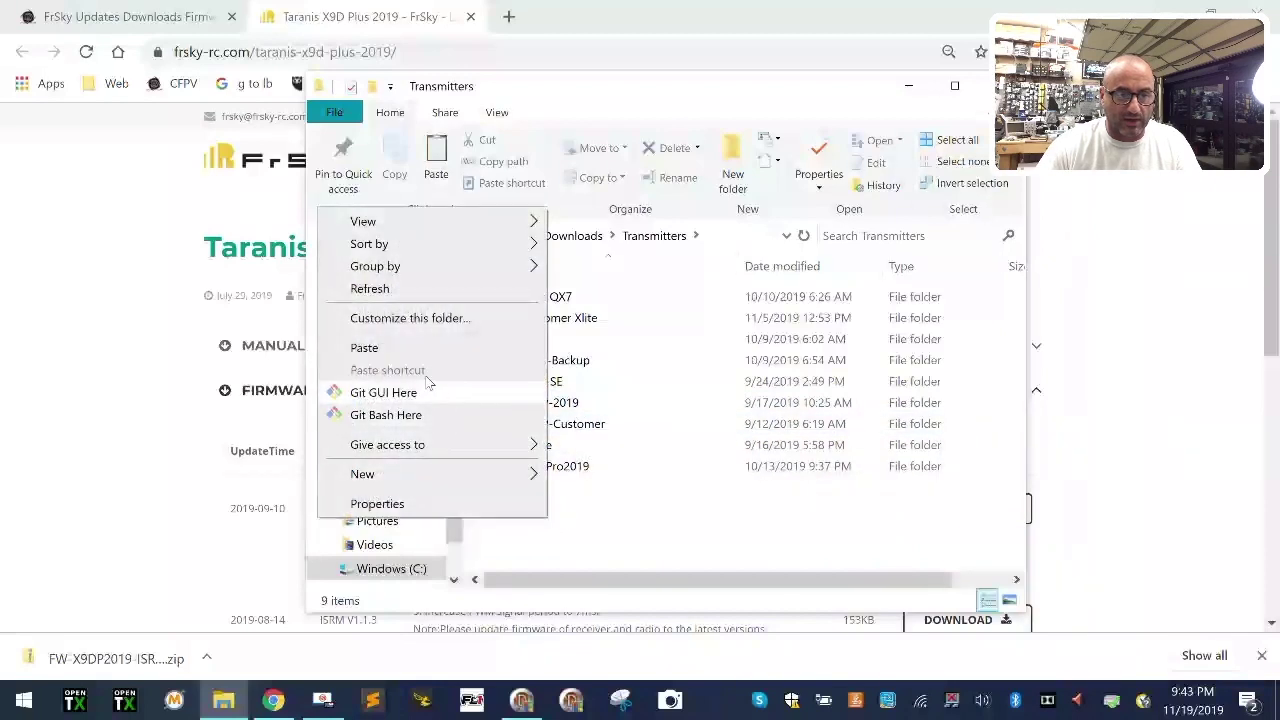
left_click(643, 500)
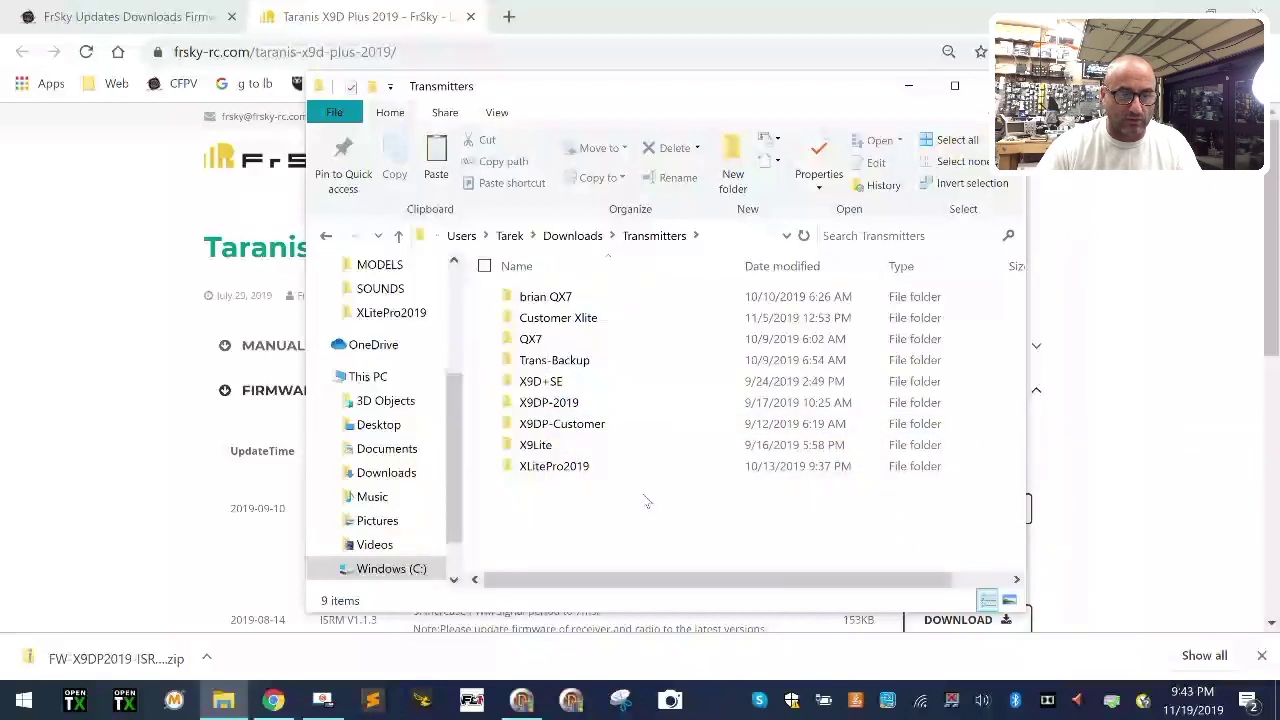
left_click(540, 402)
right_click(533, 400)
left_click(562, 402)
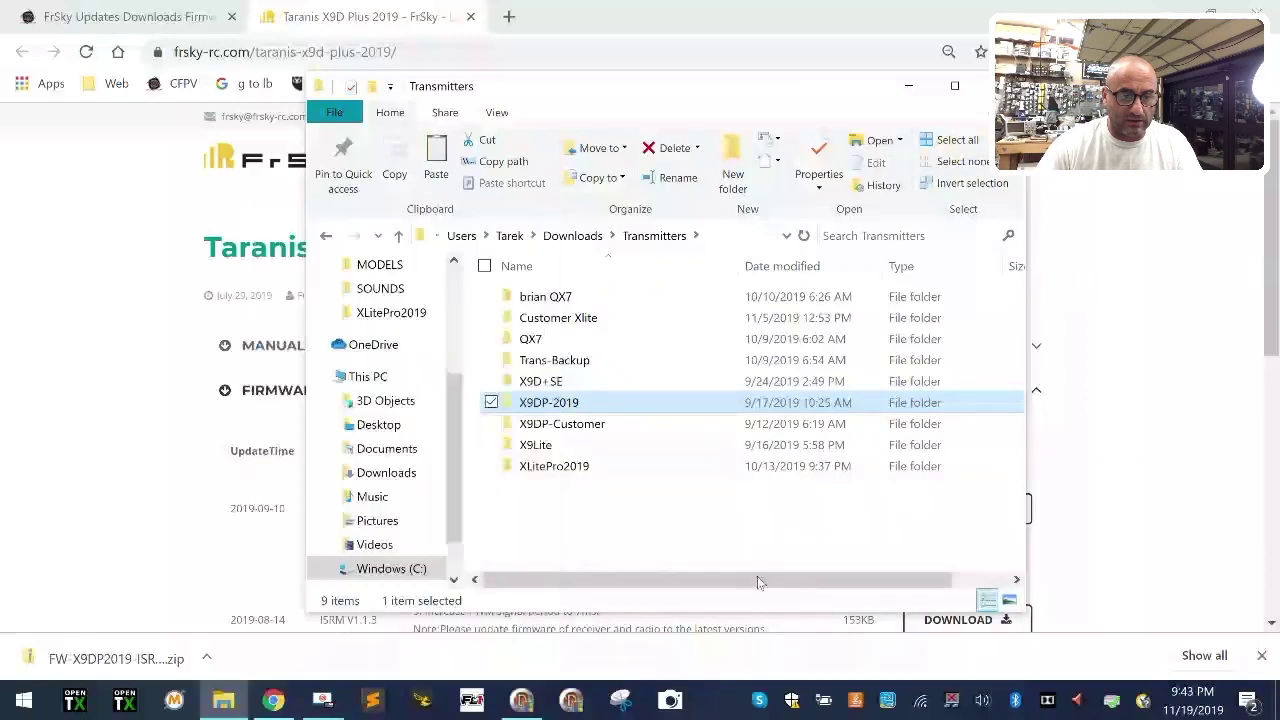
left_click(580, 529)
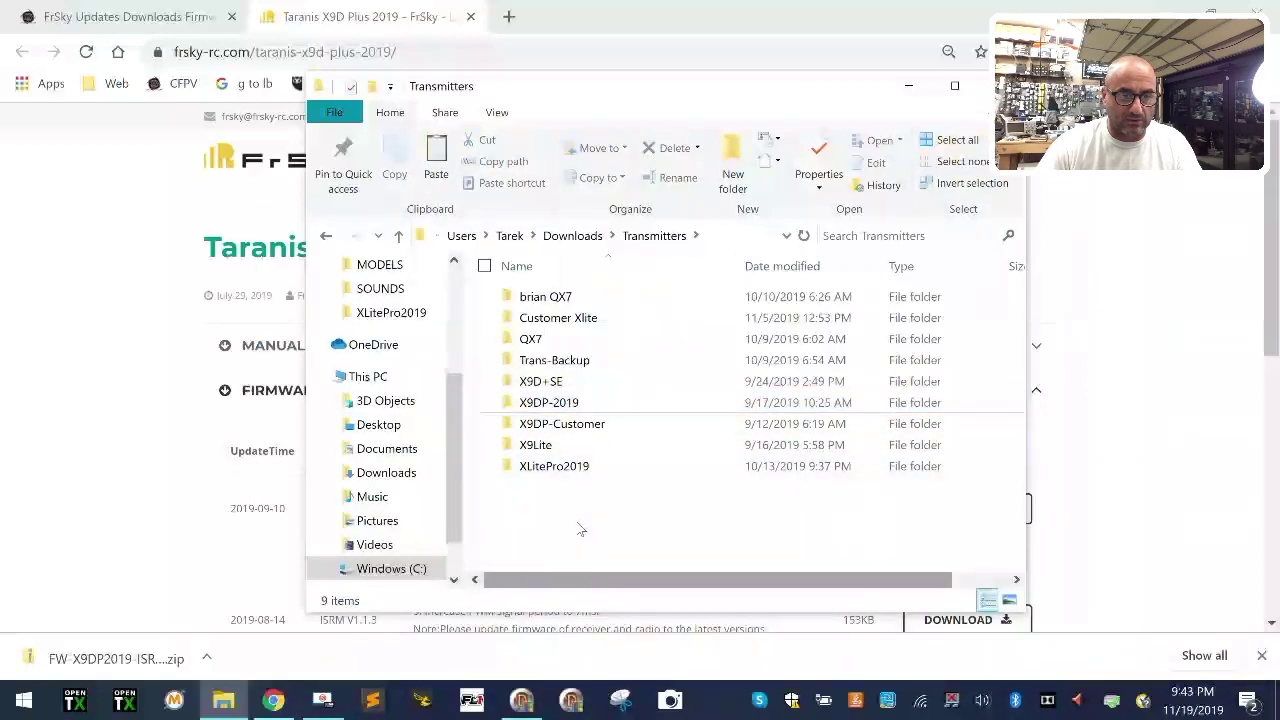
right_click(580, 529)
left_click(444, 360)
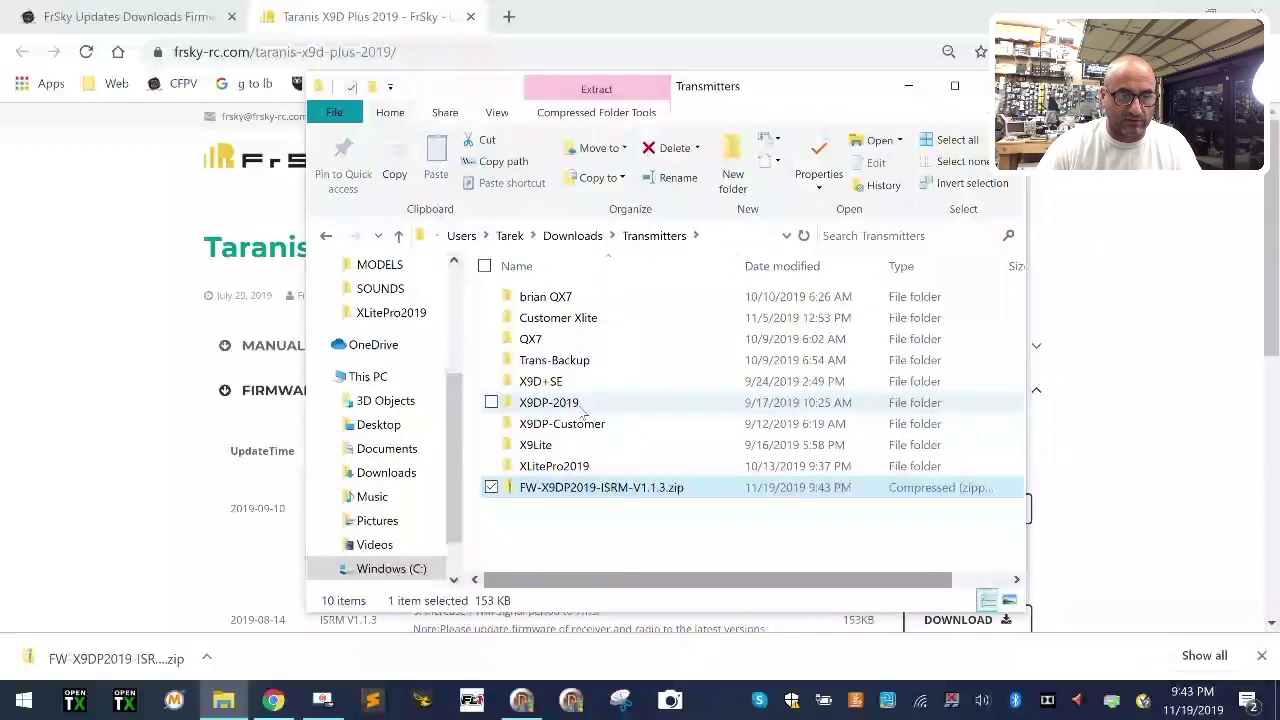
Step: Check the contents of the existing X9DP-2019 folder and rename that folder to X9DP-2019-old
left_click(548, 405)
double_click(548, 403)
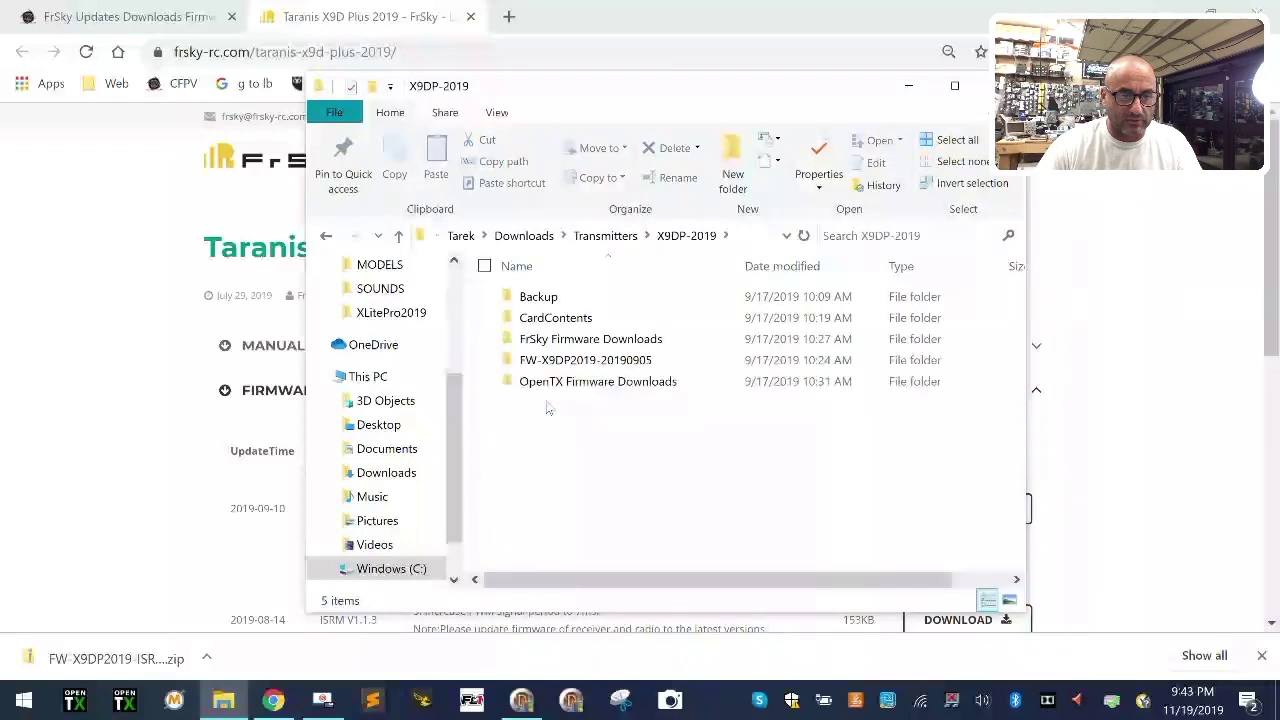
left_click(397, 238)
right_click(555, 402)
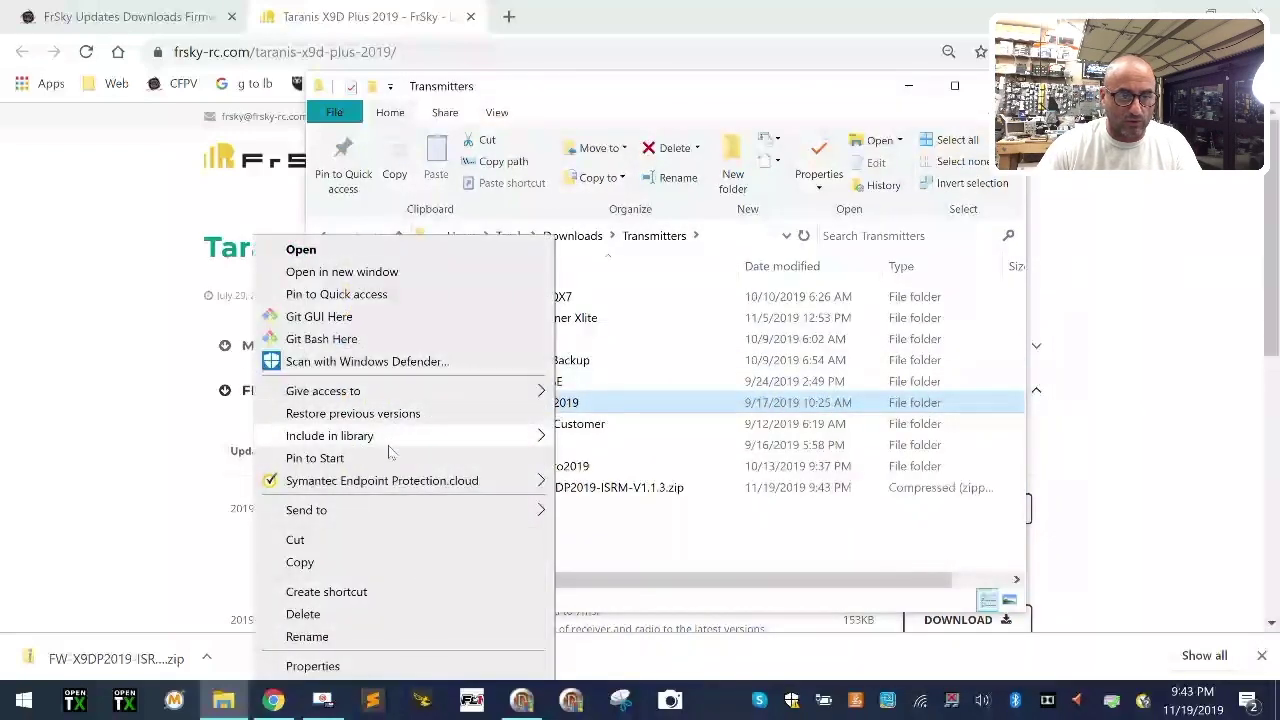
left_click(414, 636)
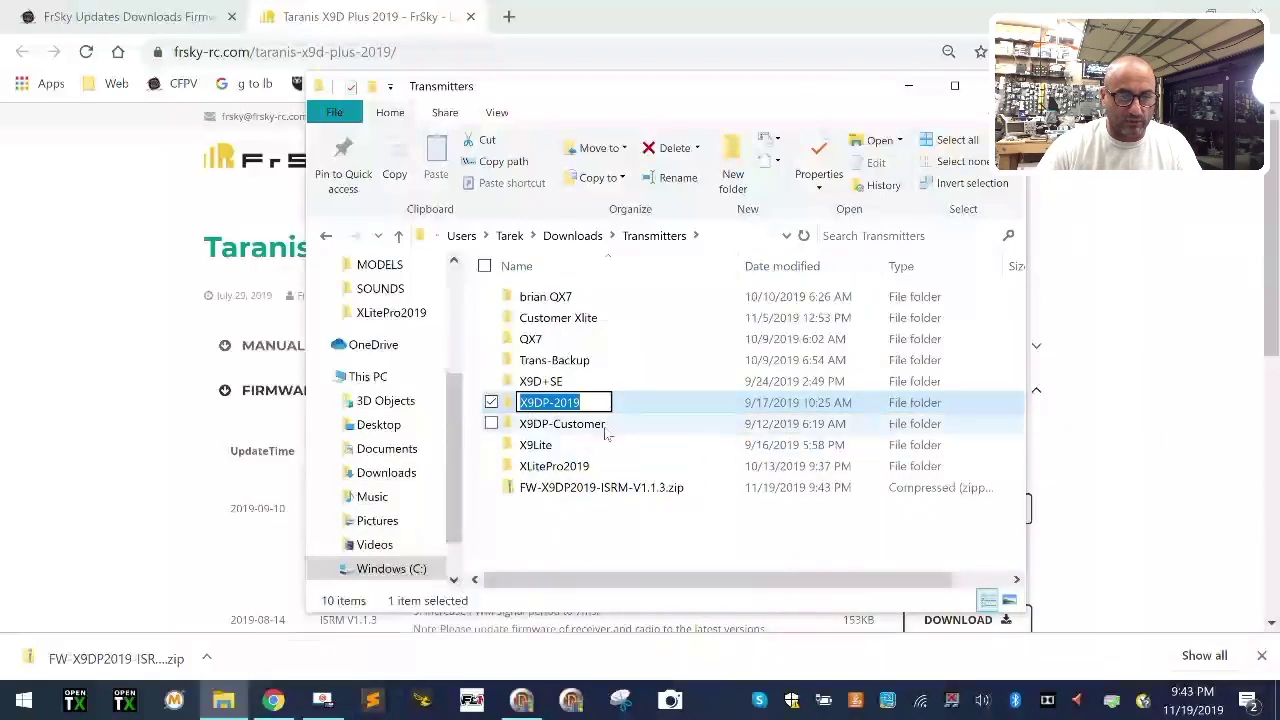
left_click(596, 402)
type("-old")
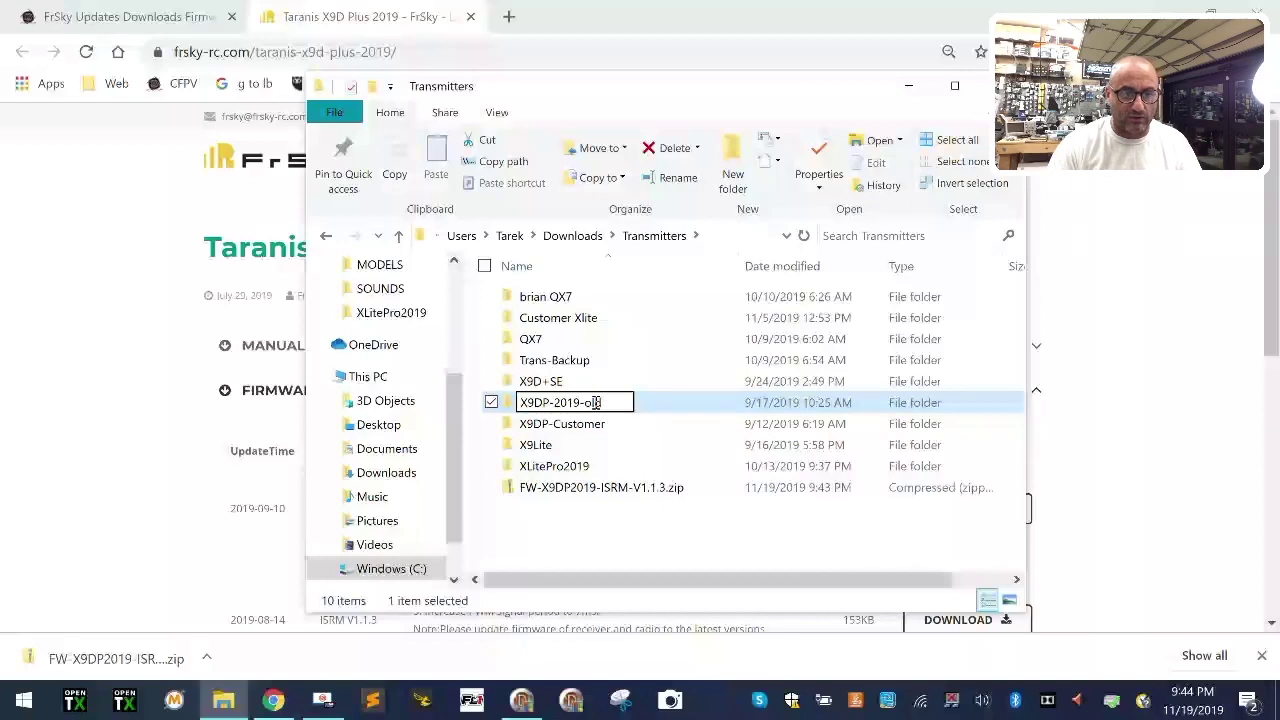
key("Return")
Step: Create a new folder named X9DP-2019 inside the Transmitters folder
right_click(540, 518)
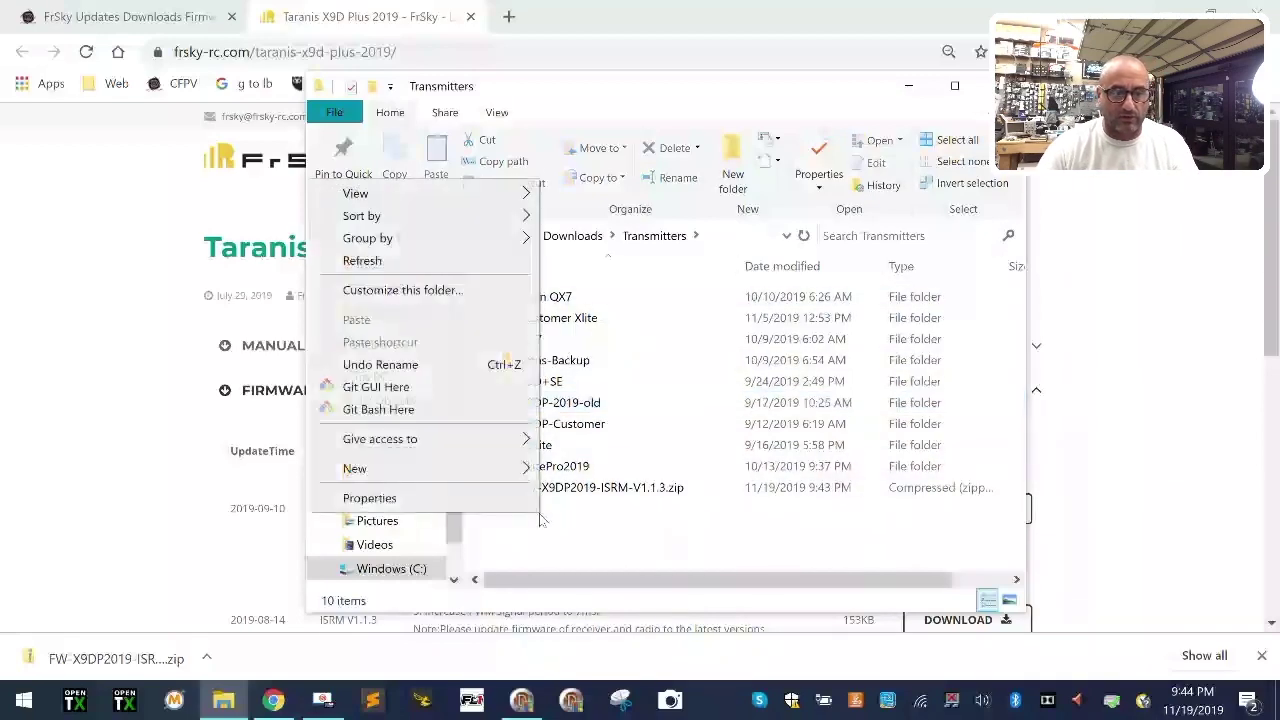
mouse_move(467, 468)
left_click(655, 213)
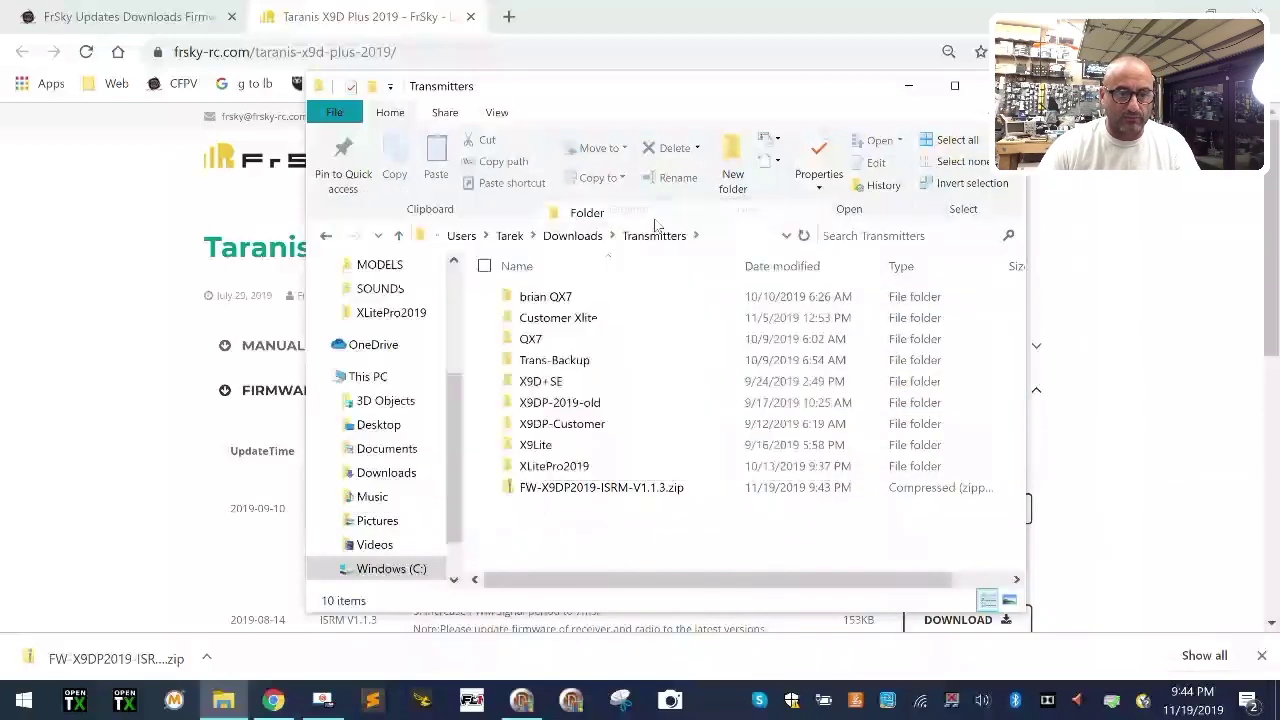
type("X")
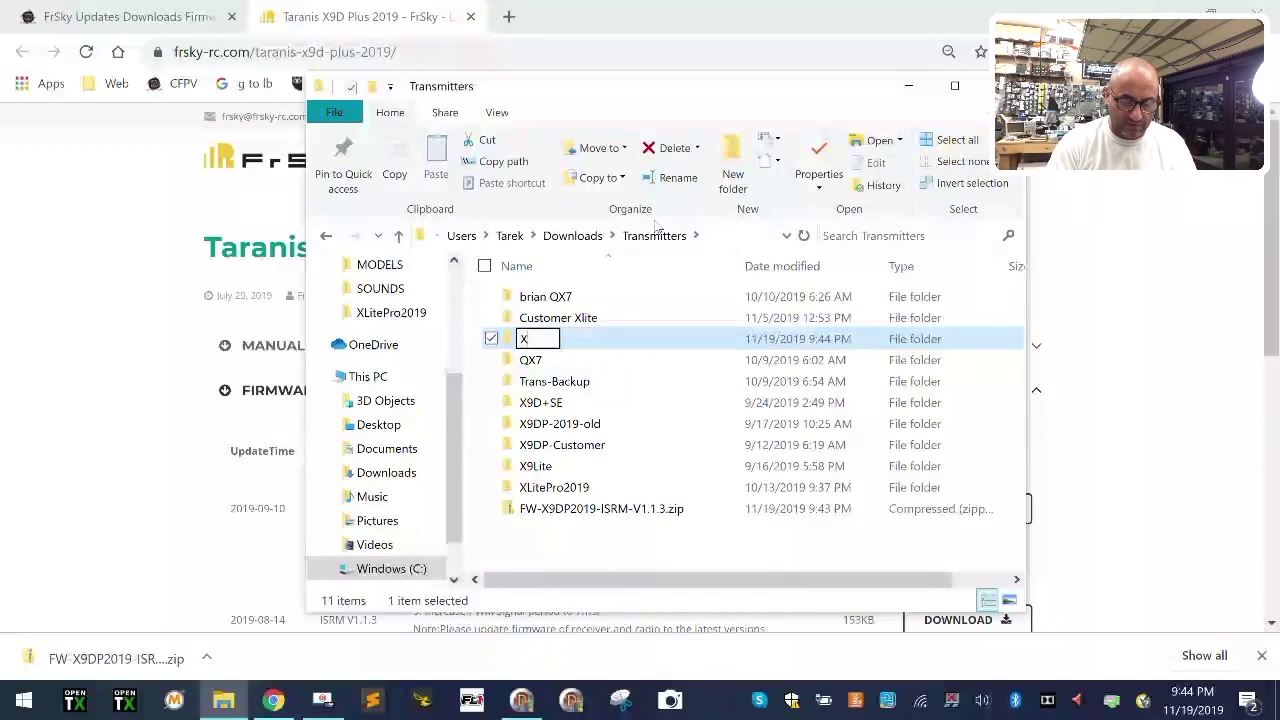
type("9DP 2019")
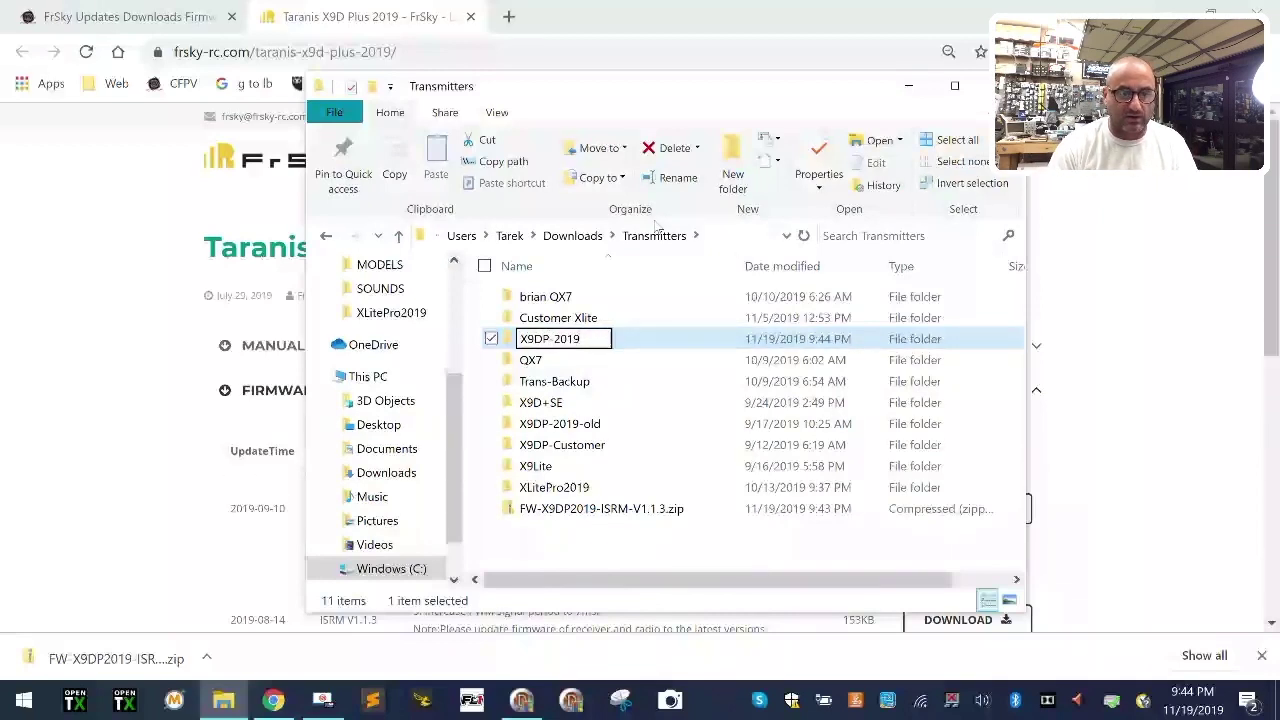
key("Return")
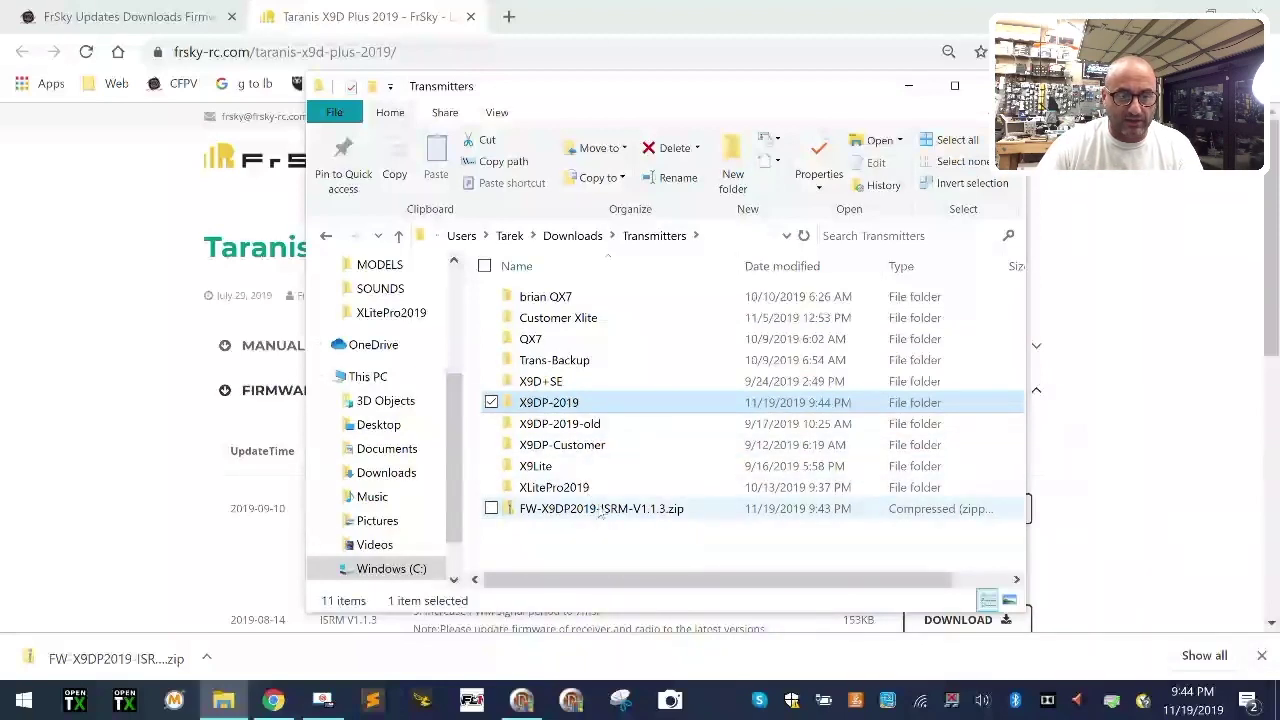
Step: Move FW-X9DP2019-ISRM-V1.1.3.zip into the new X9DP-2019 folder and extract it there to the suggested destination
left_click_drag(593, 516, 540, 405)
double_click(540, 405)
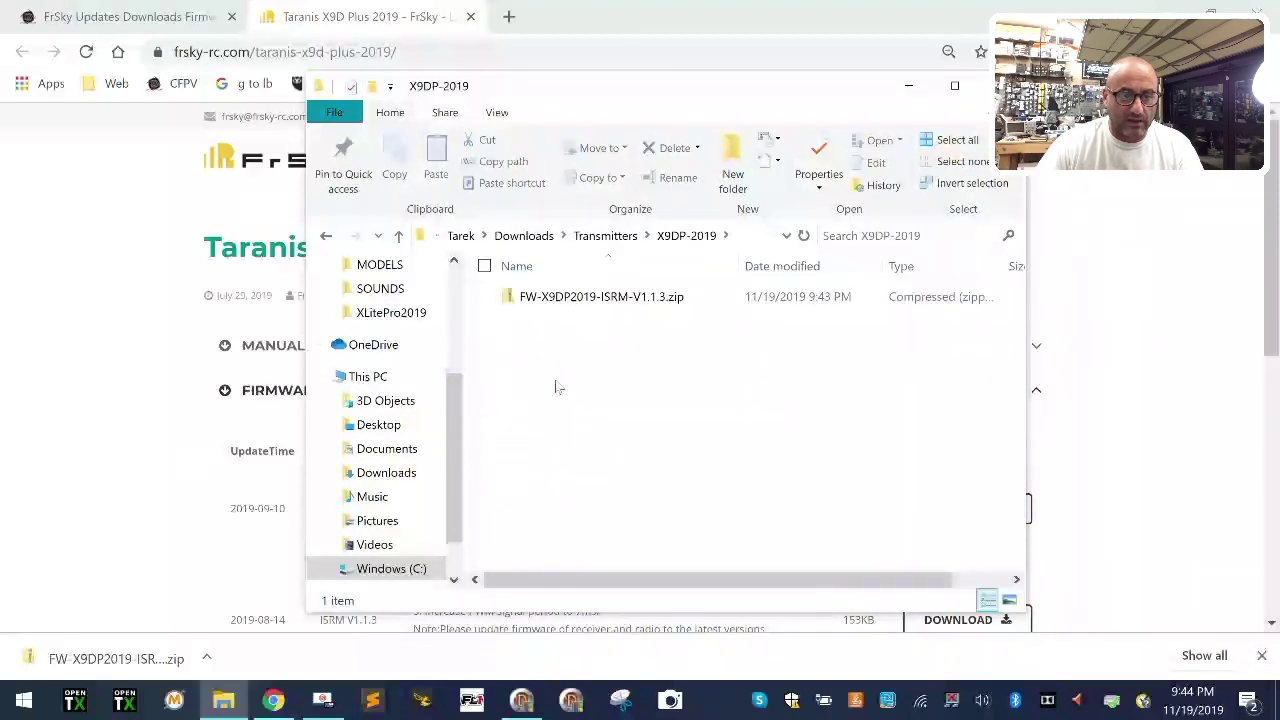
left_click(538, 301)
right_click(538, 301)
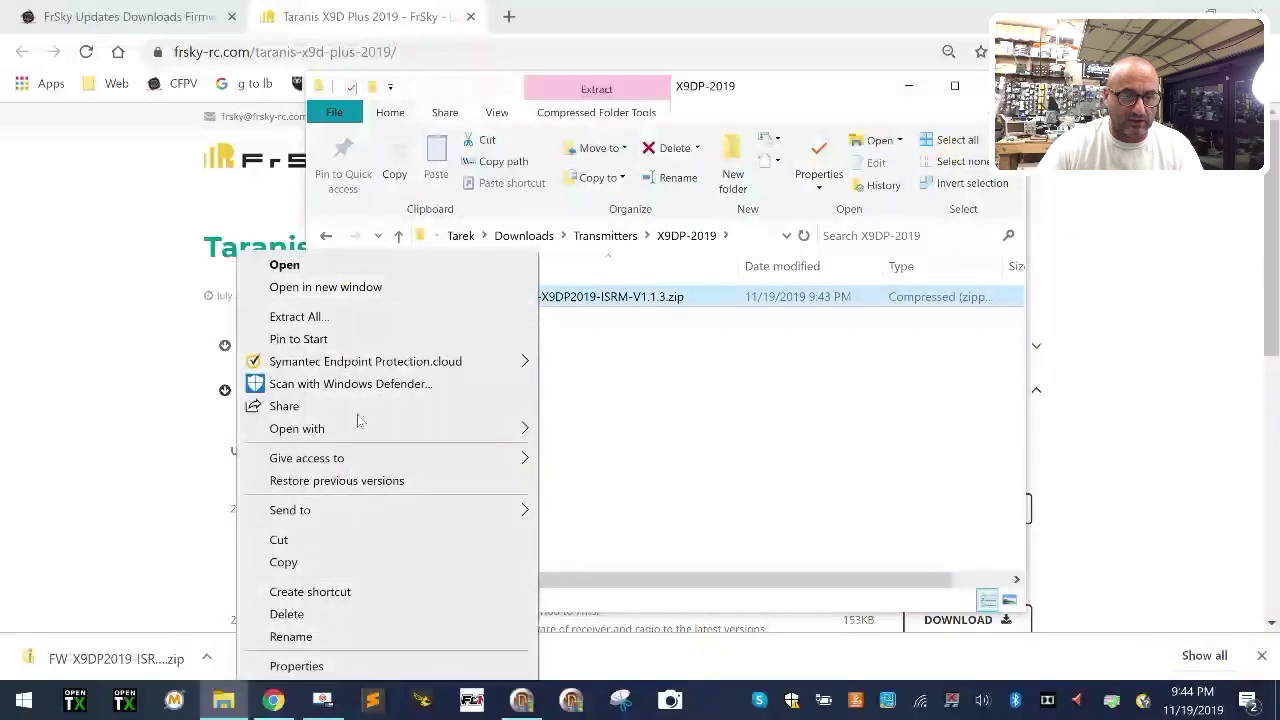
left_click(400, 316)
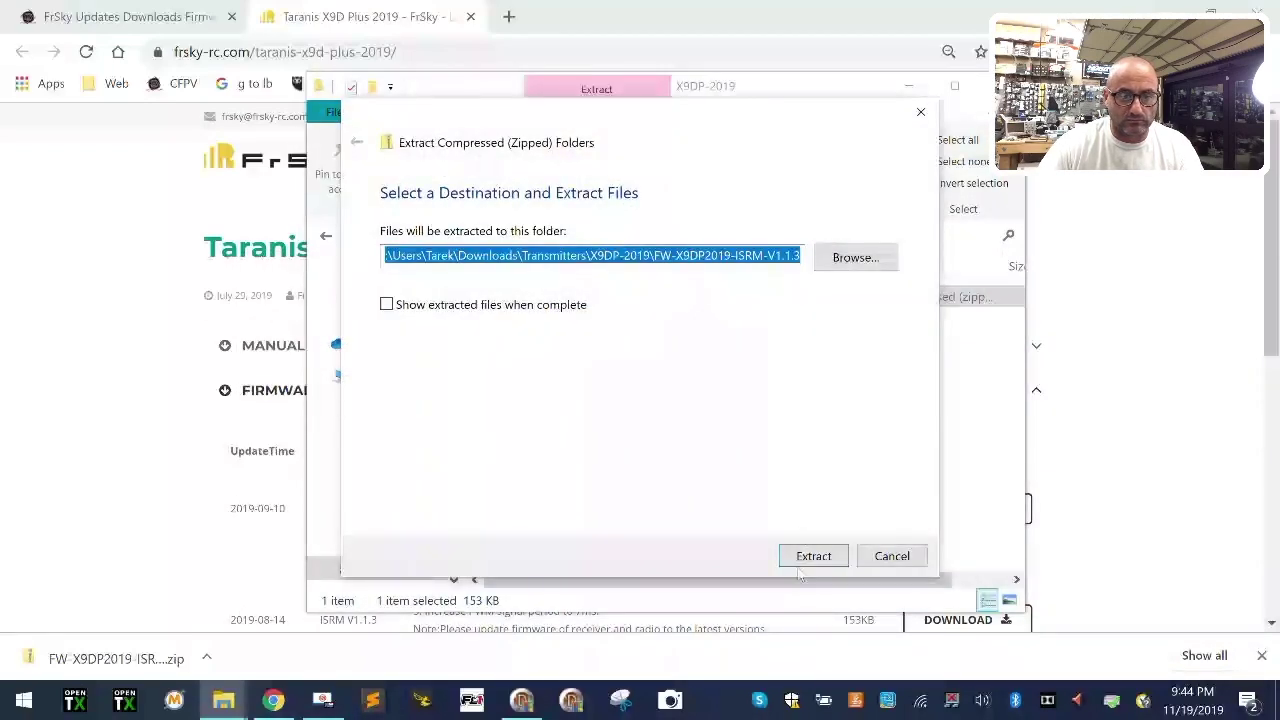
left_click(800, 565)
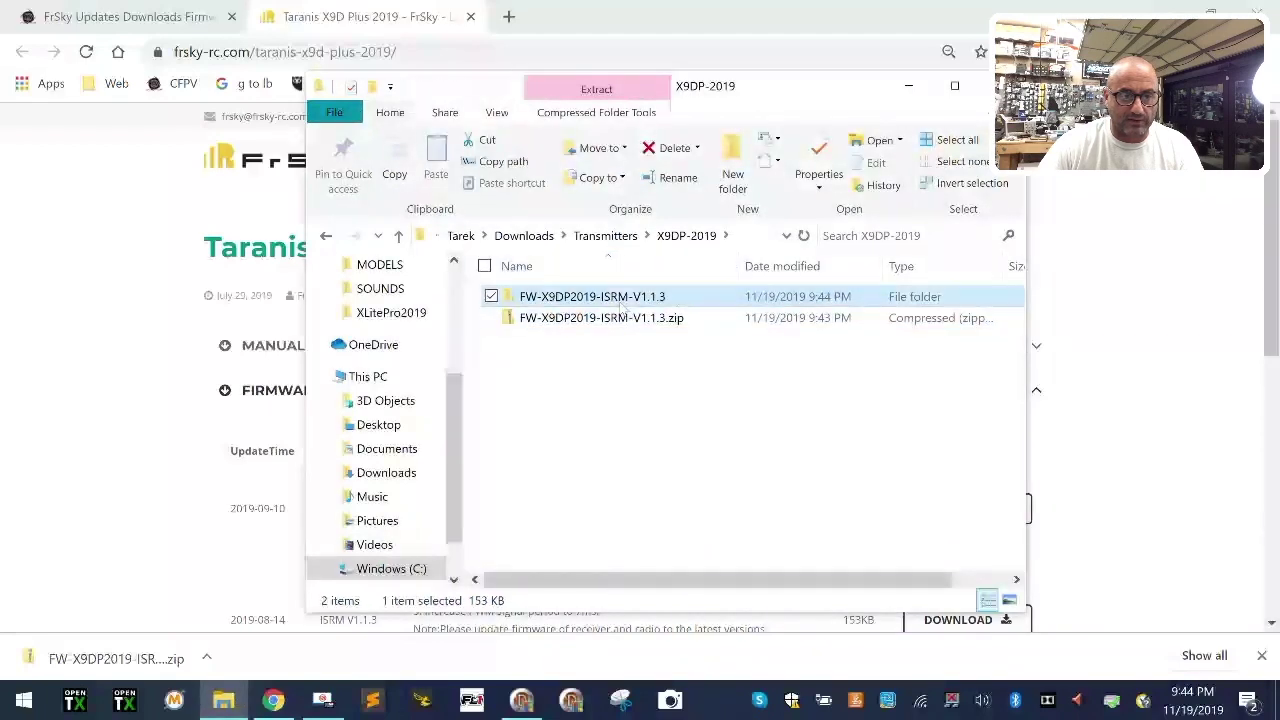
Step: Inspect the files inside the extracted FW-X9DP2019-ISRM-V1.1.3 folder and return to the X9DP-2019 folder
double_click(618, 298)
double_click(620, 304)
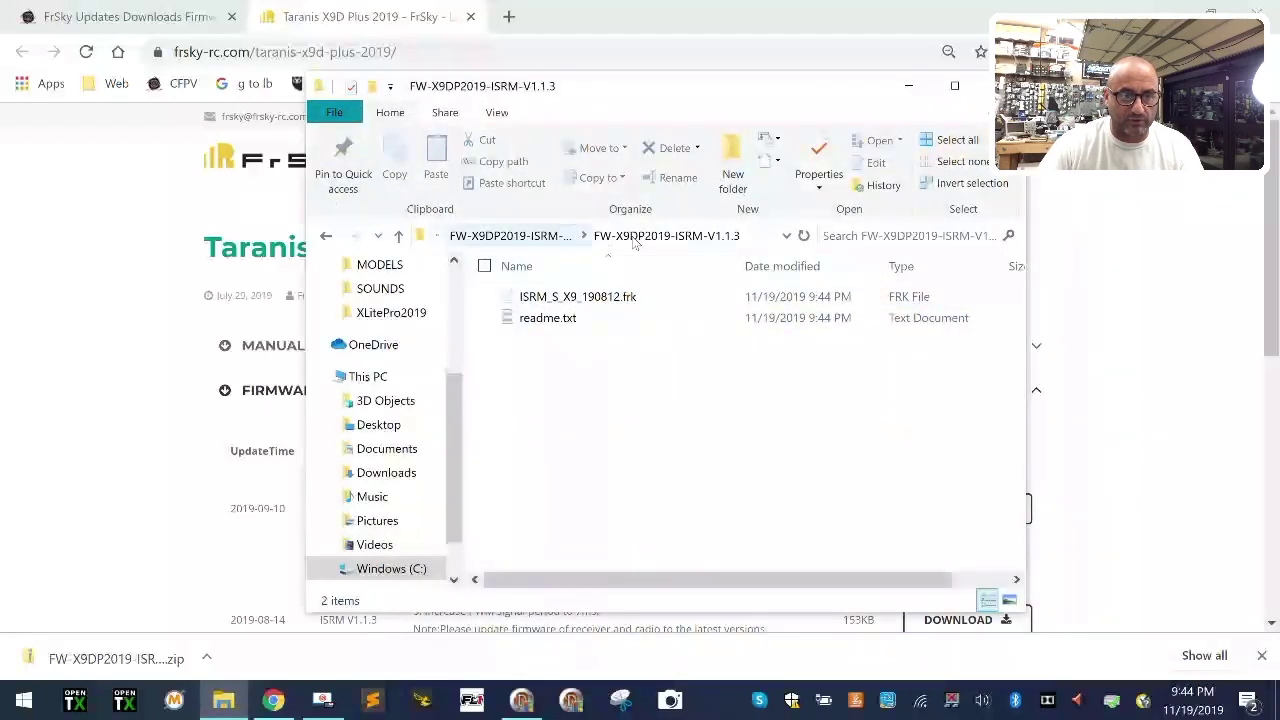
left_click(533, 236)
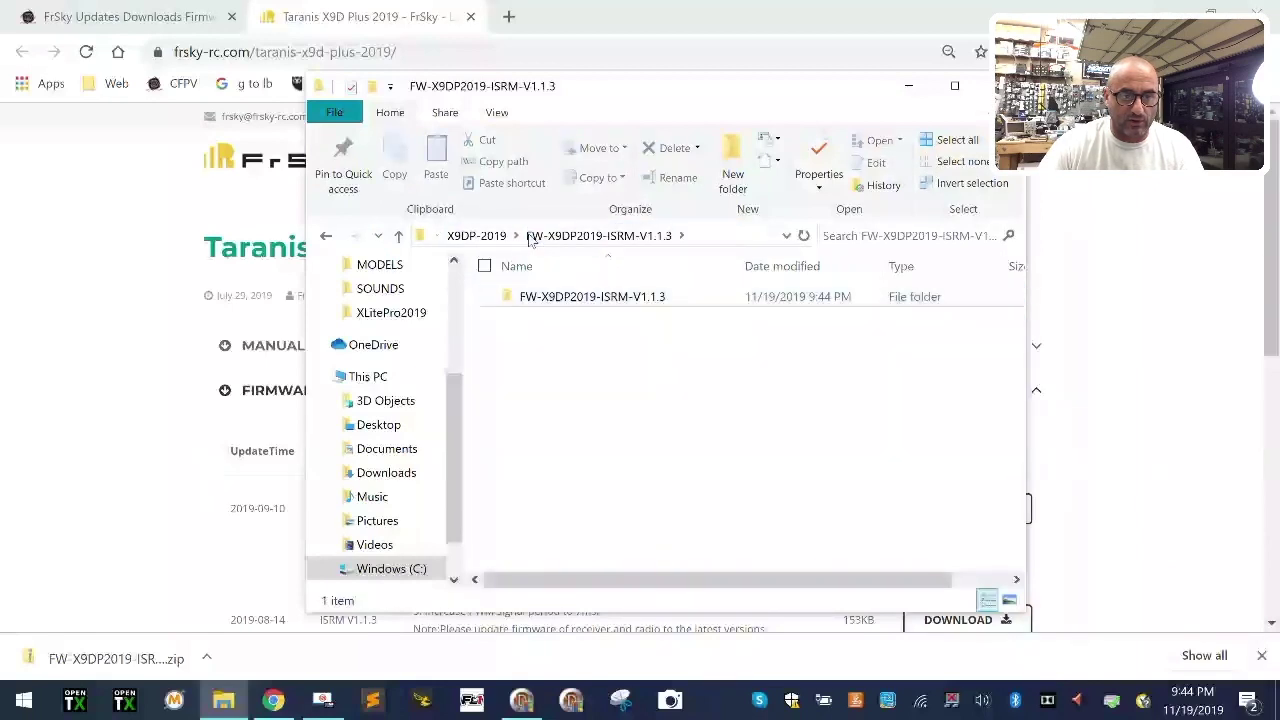
left_click(516, 238)
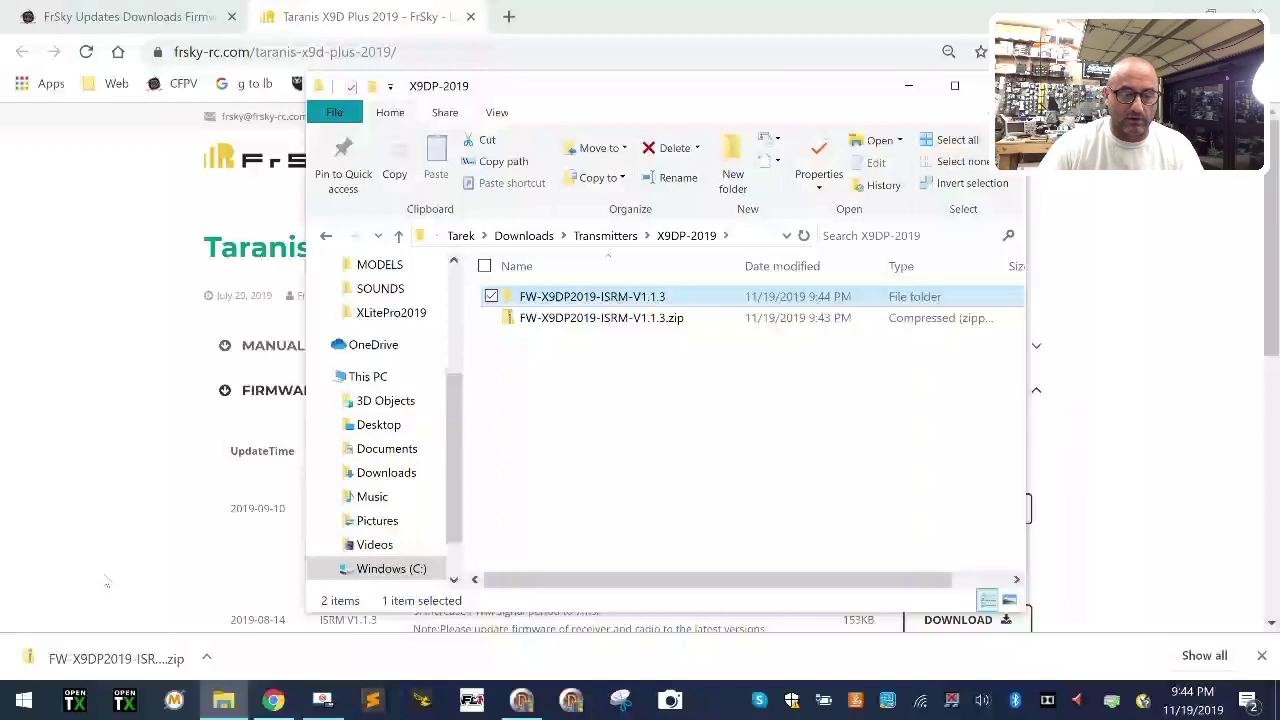
Step: Launch OpenTX Companion 2.3
right_click(95, 708)
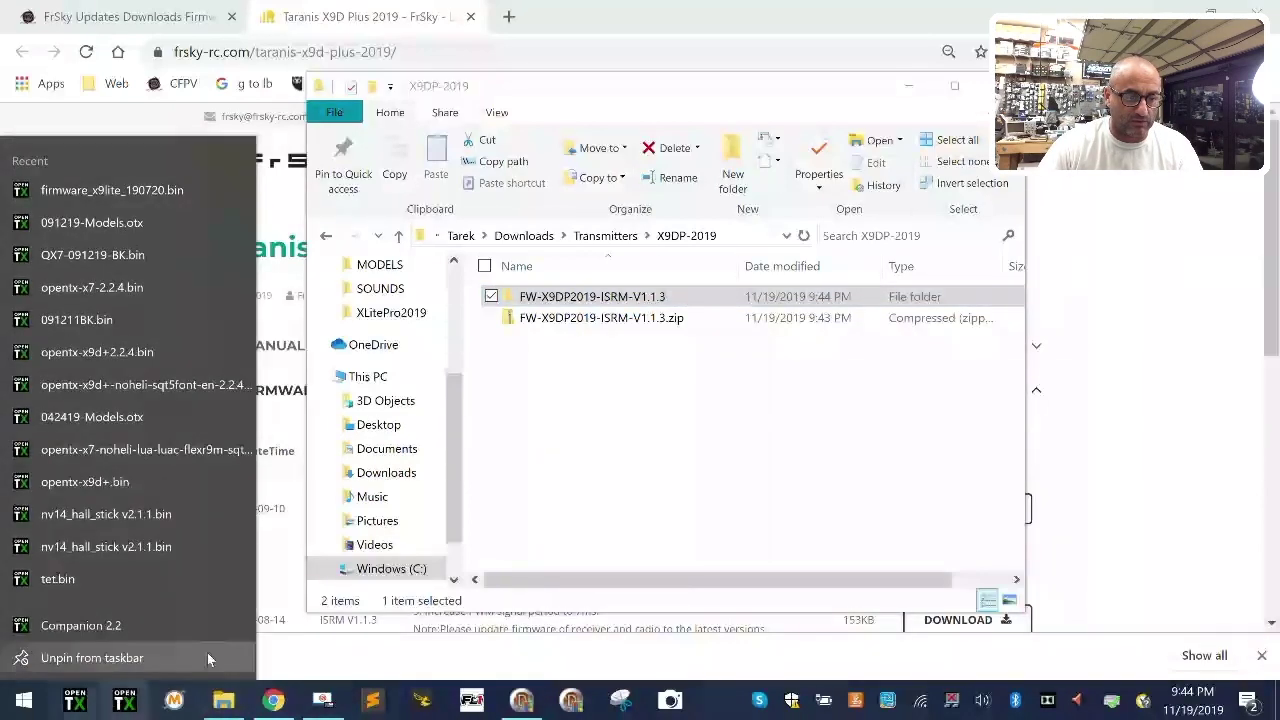
left_click(319, 640)
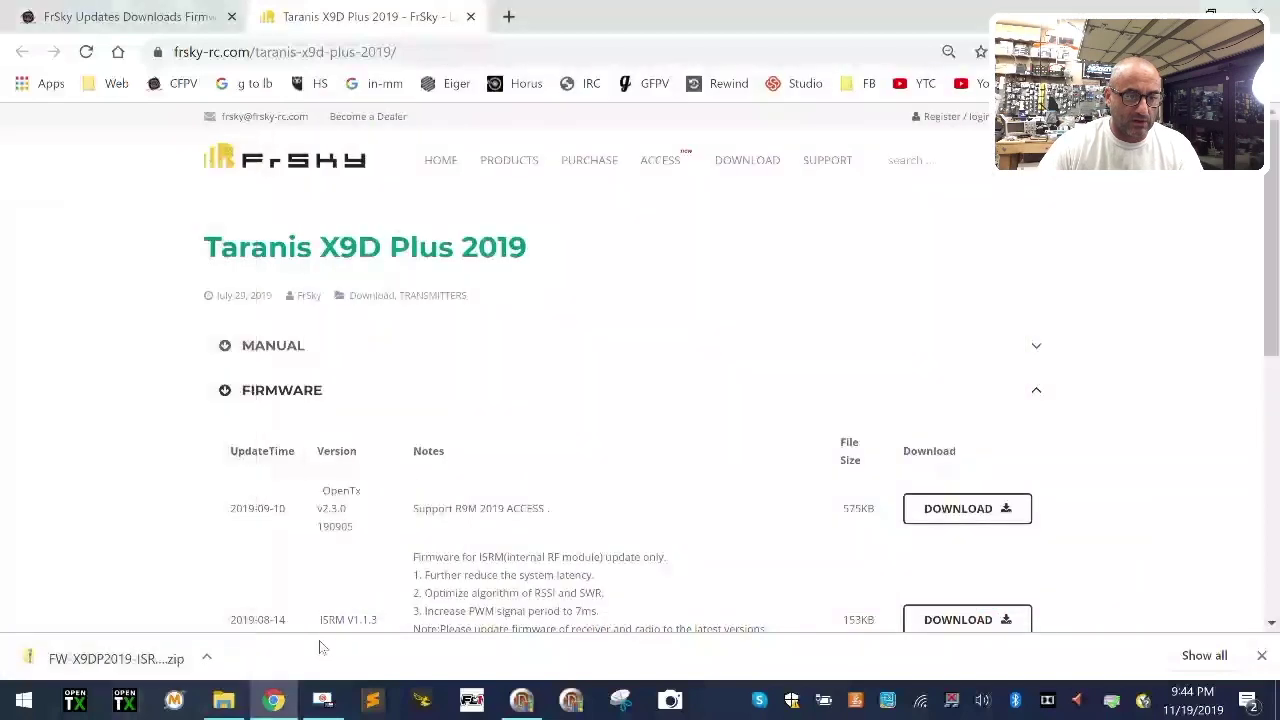
left_click(124, 700)
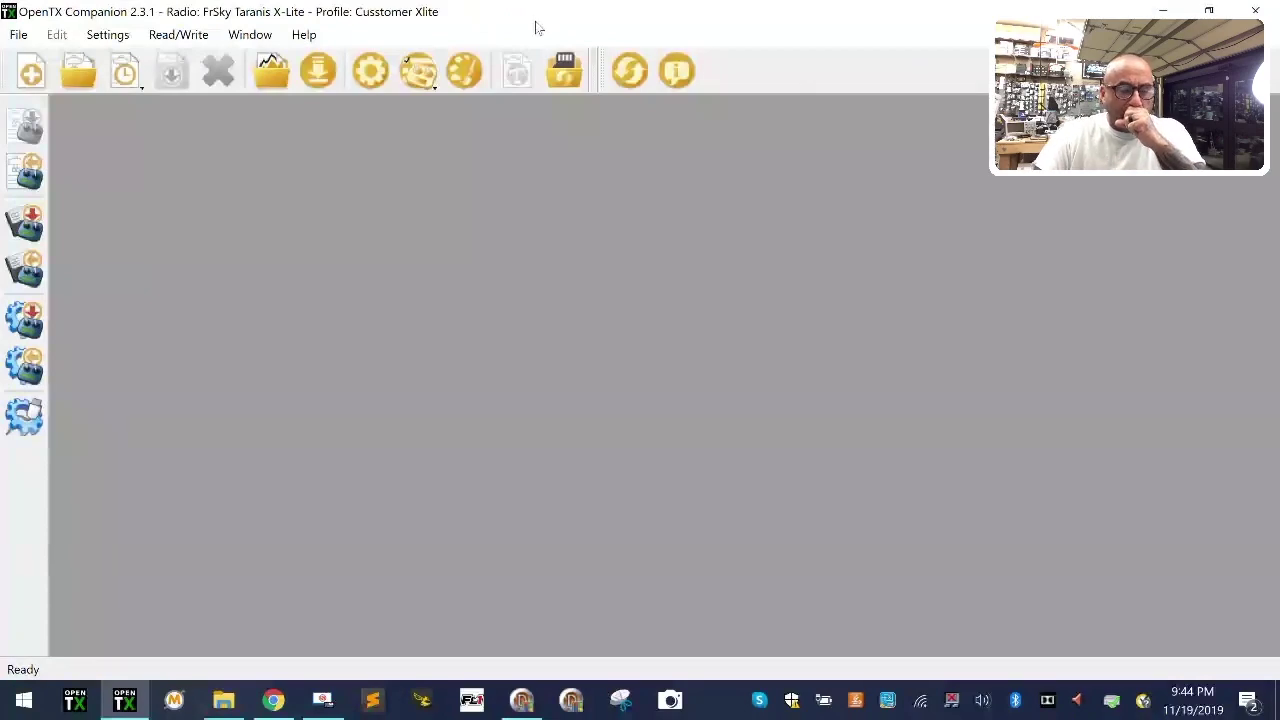
Step: Switch to the browser and look through the receiver and transmitter links on the Cyclone FPV FrSky updates page
key("alt+Tab")
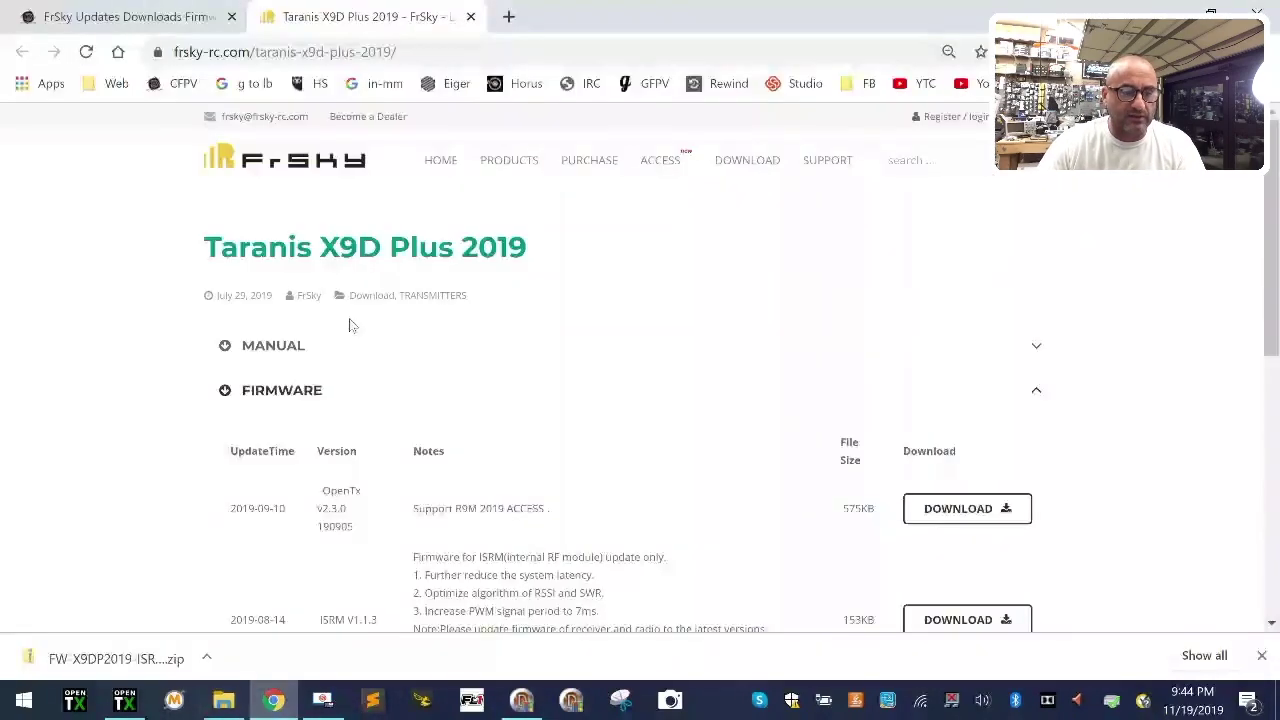
left_click(130, 16)
scroll(519, 514, "up", 10)
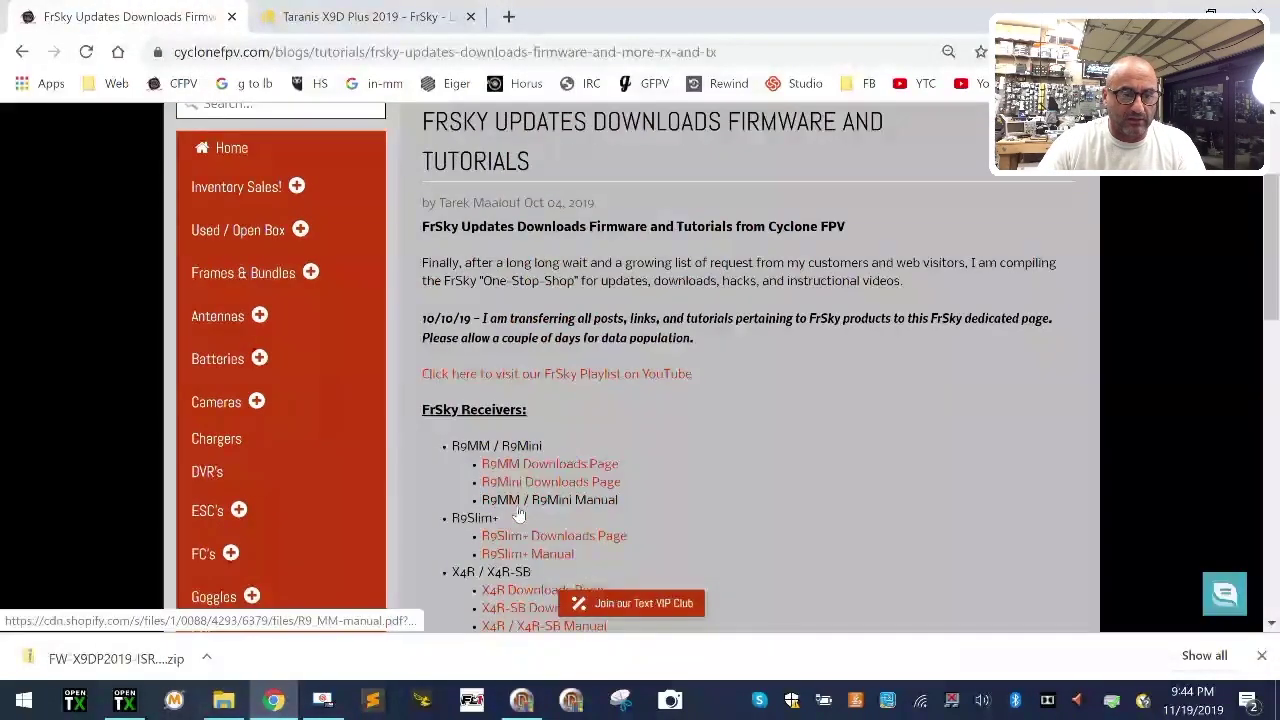
scroll(519, 514, "down", 9)
scroll(517, 506, "up", 5)
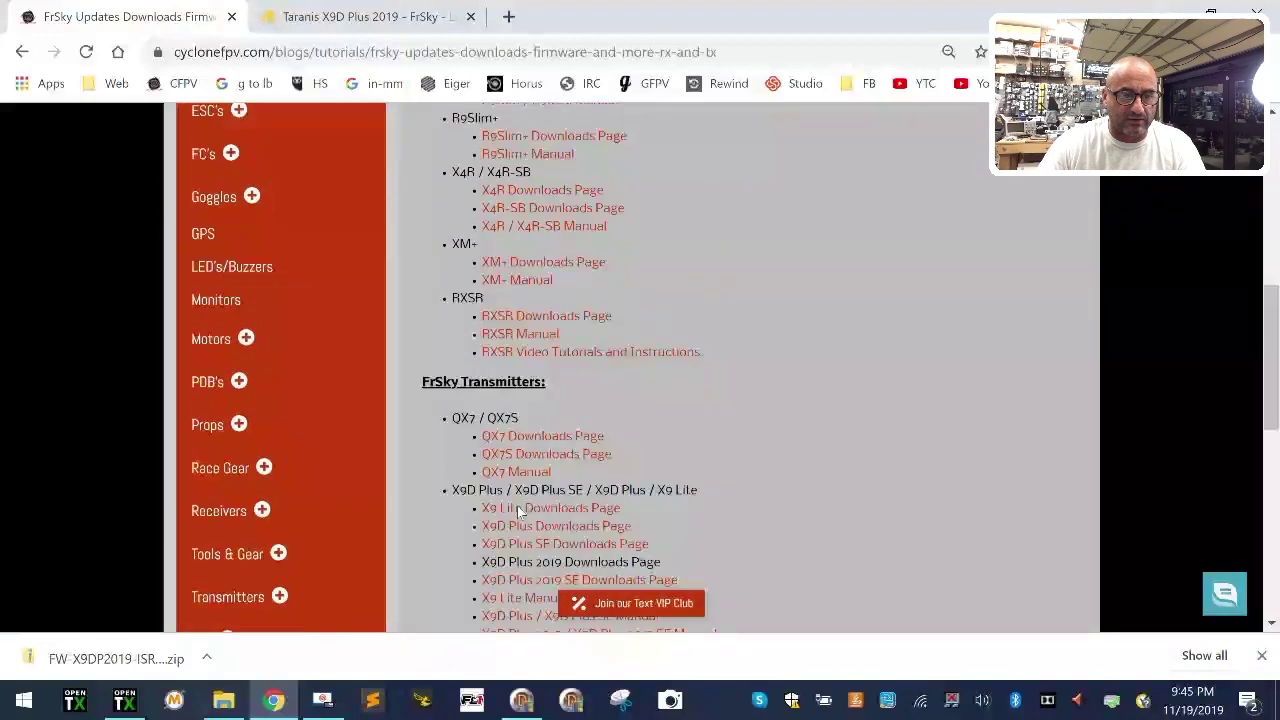
scroll(519, 510, "up", 4)
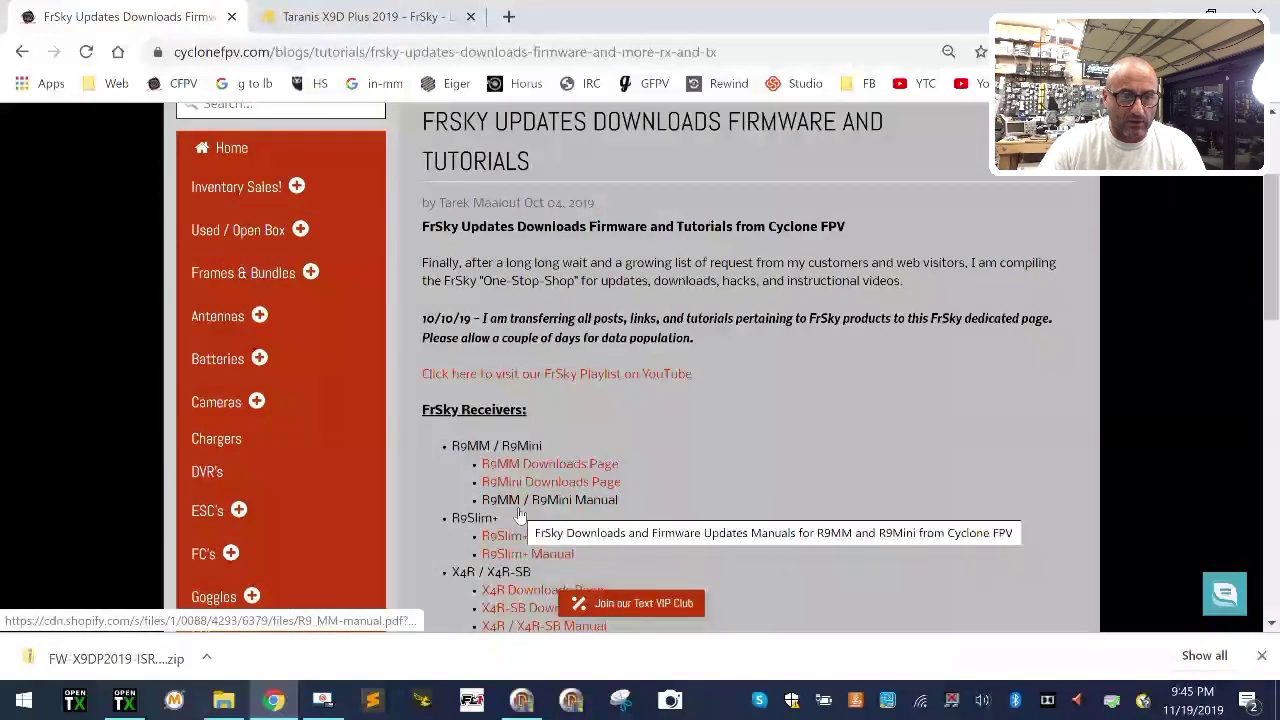
scroll(409, 240, "up", 1)
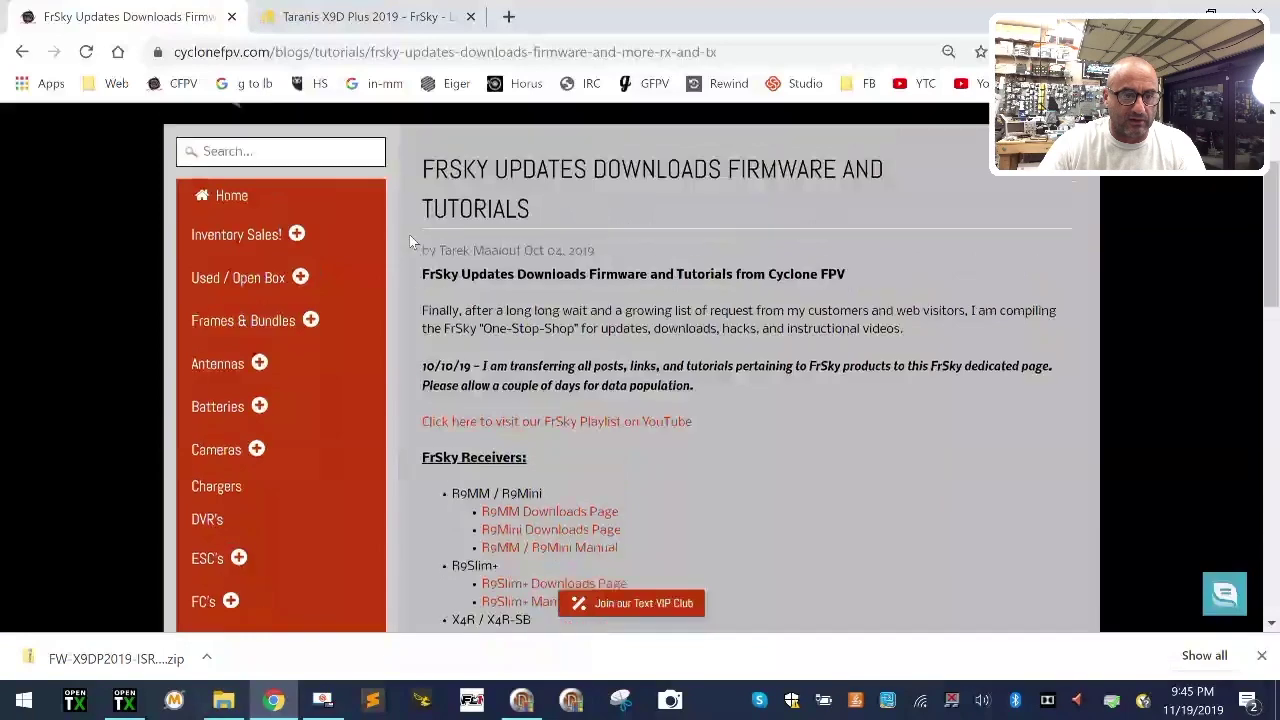
scroll(409, 240, "up", 2)
Step: Go back to the Cyclone FPV tutorials list and open the Open-TX Updates Downloads Firmware and Tutorials post to view its links
left_click(22, 52)
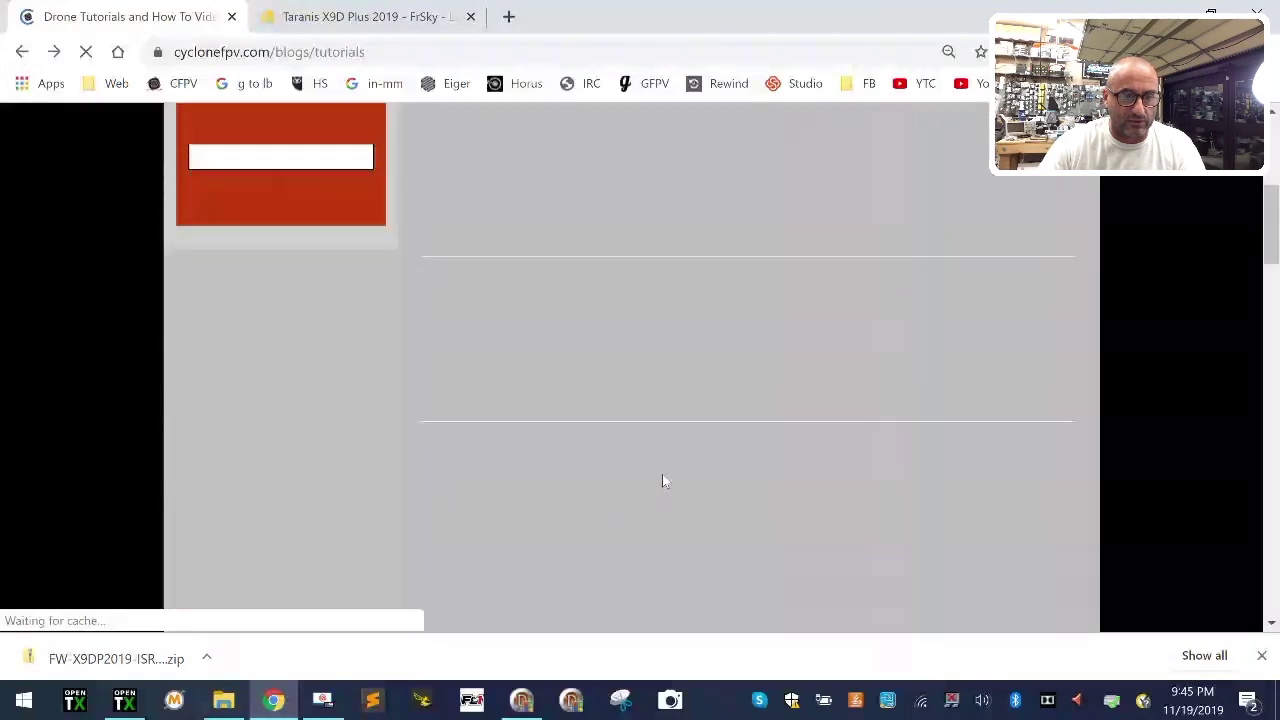
scroll(662, 472, "up", 8)
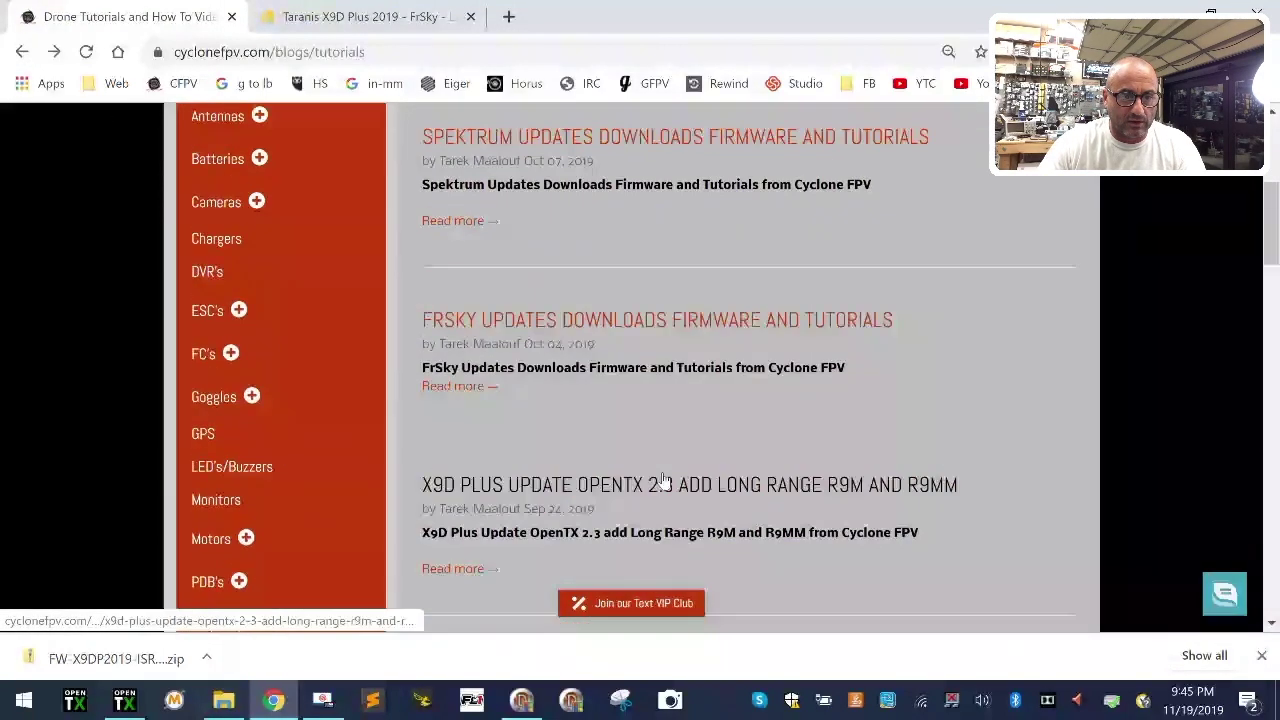
scroll(662, 472, "down", 4)
scroll(662, 472, "down", 8)
scroll(662, 472, "up", 3)
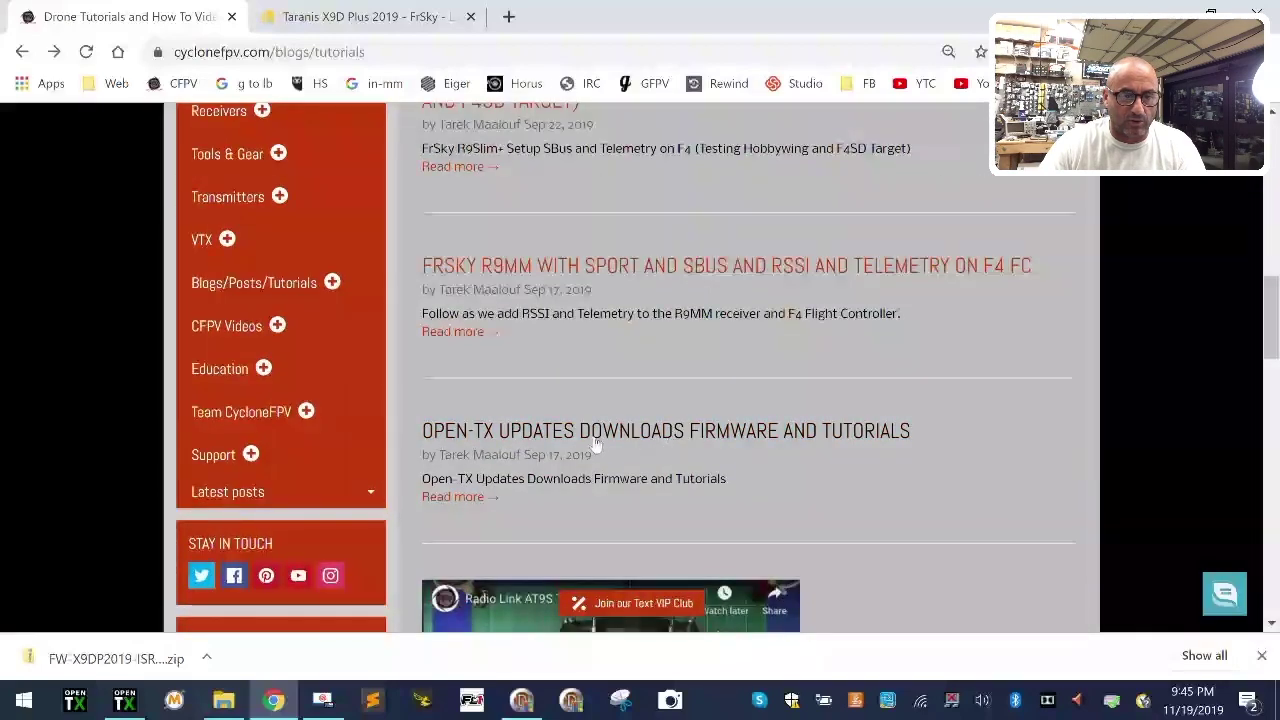
left_click(529, 438)
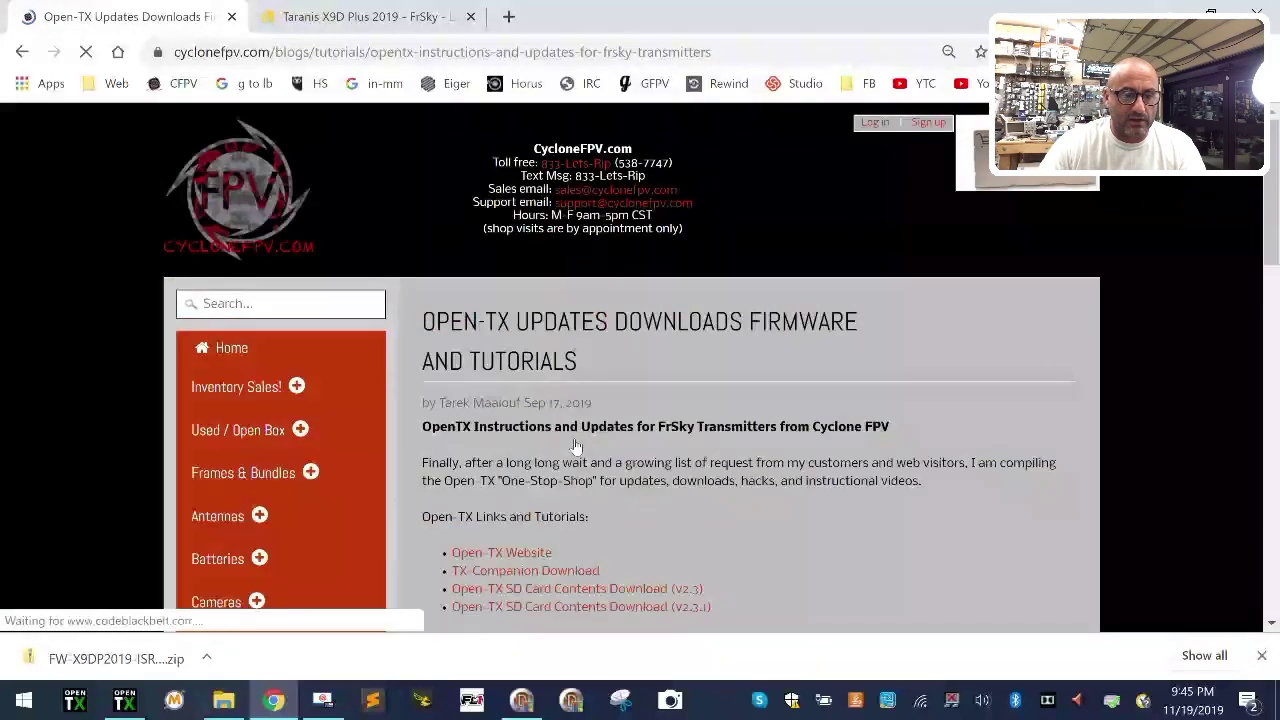
scroll(592, 531, "down", 2)
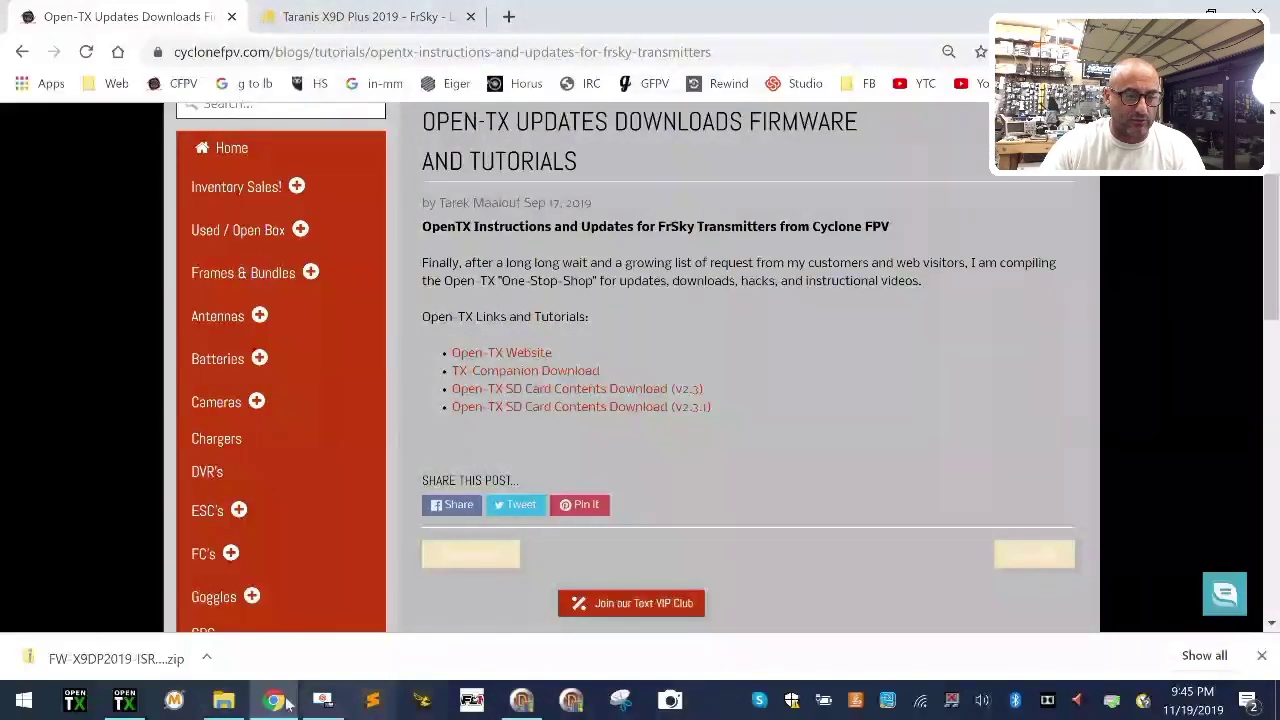
Step: Switch to OpenTX Companion, accept the version 2.3.2 download and save companion-windows-2.3.2.exe in the Downloads folder
left_click(124, 700)
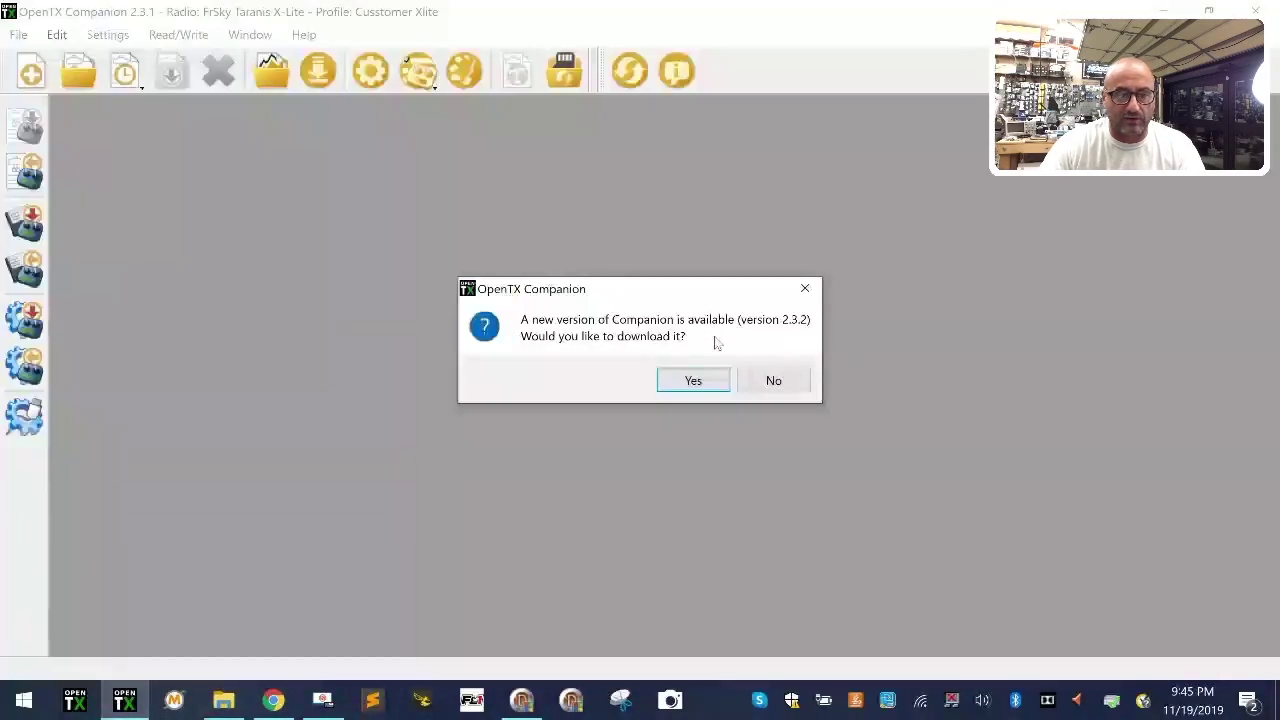
left_click(694, 383)
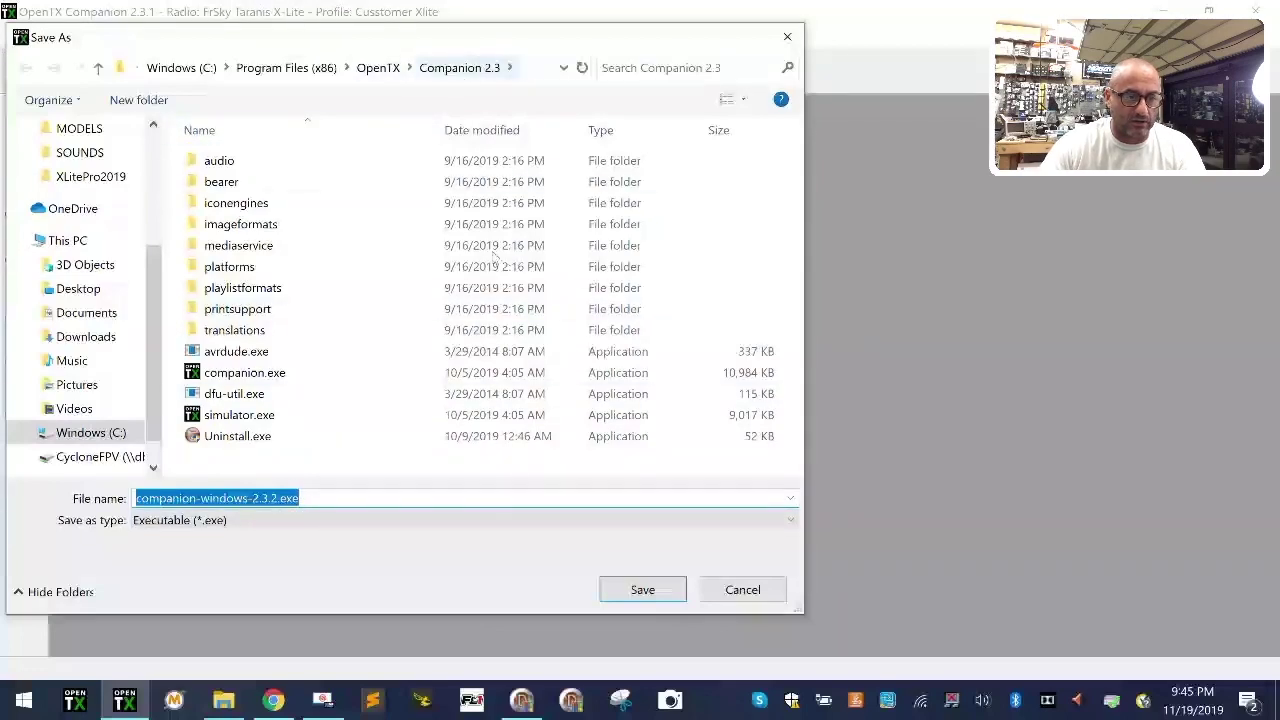
left_click(643, 590)
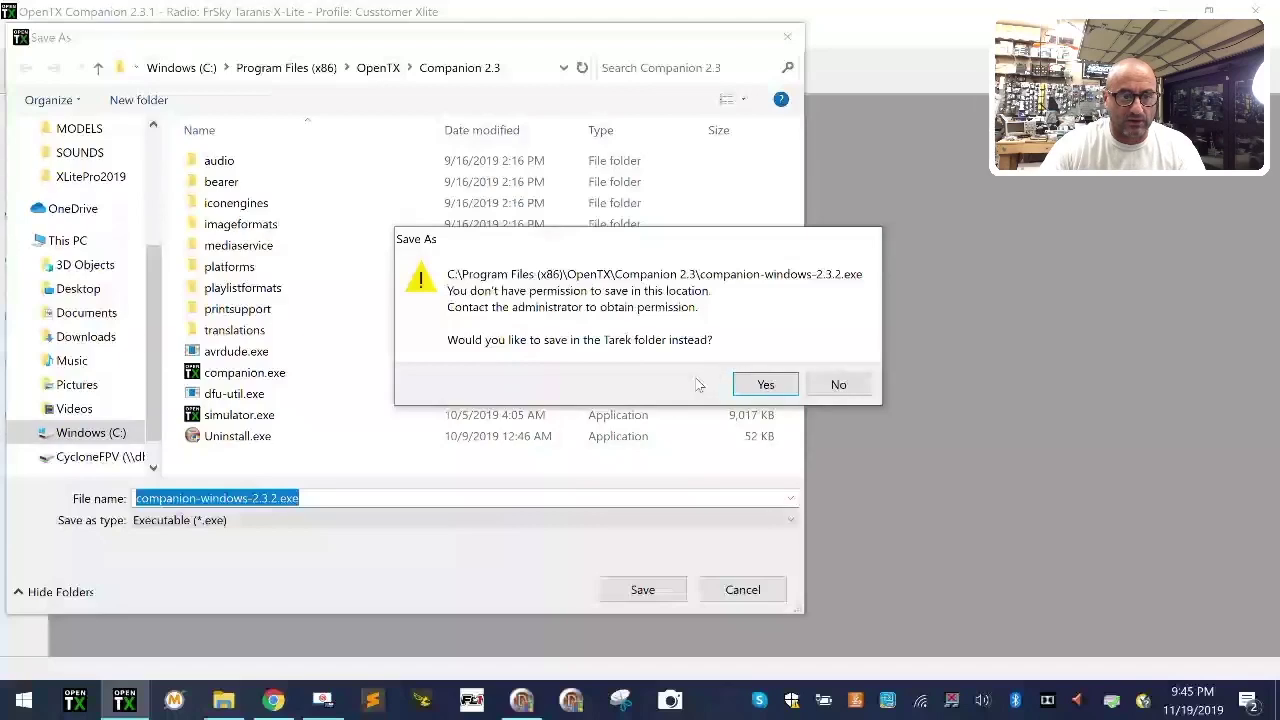
left_click(838, 385)
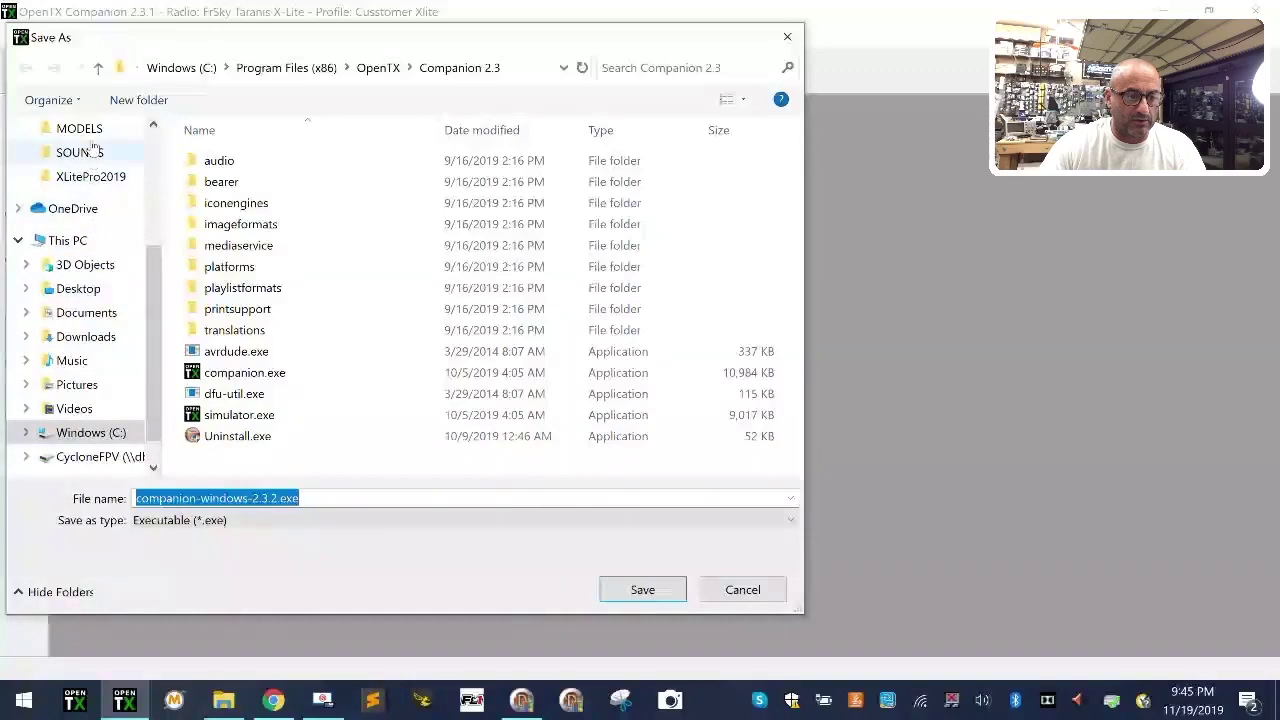
scroll(70, 370, "up", 1)
scroll(70, 370, "up", 1)
left_click(86, 432)
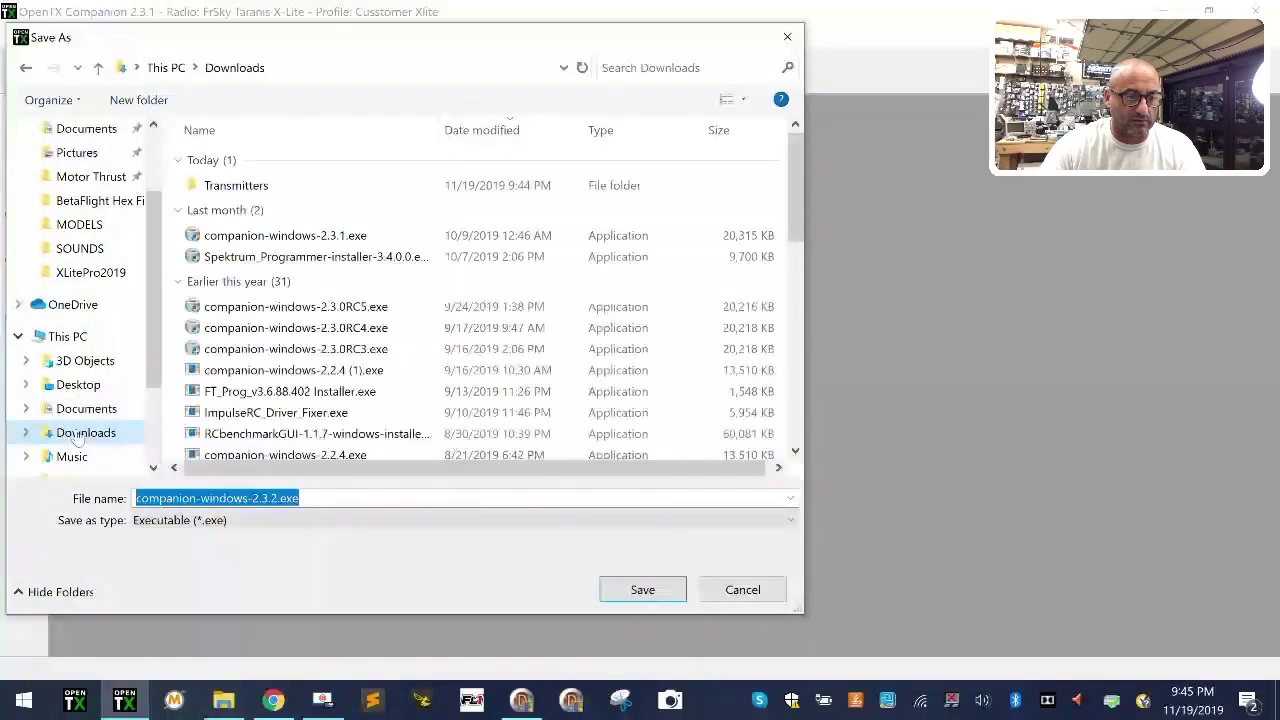
left_click(660, 590)
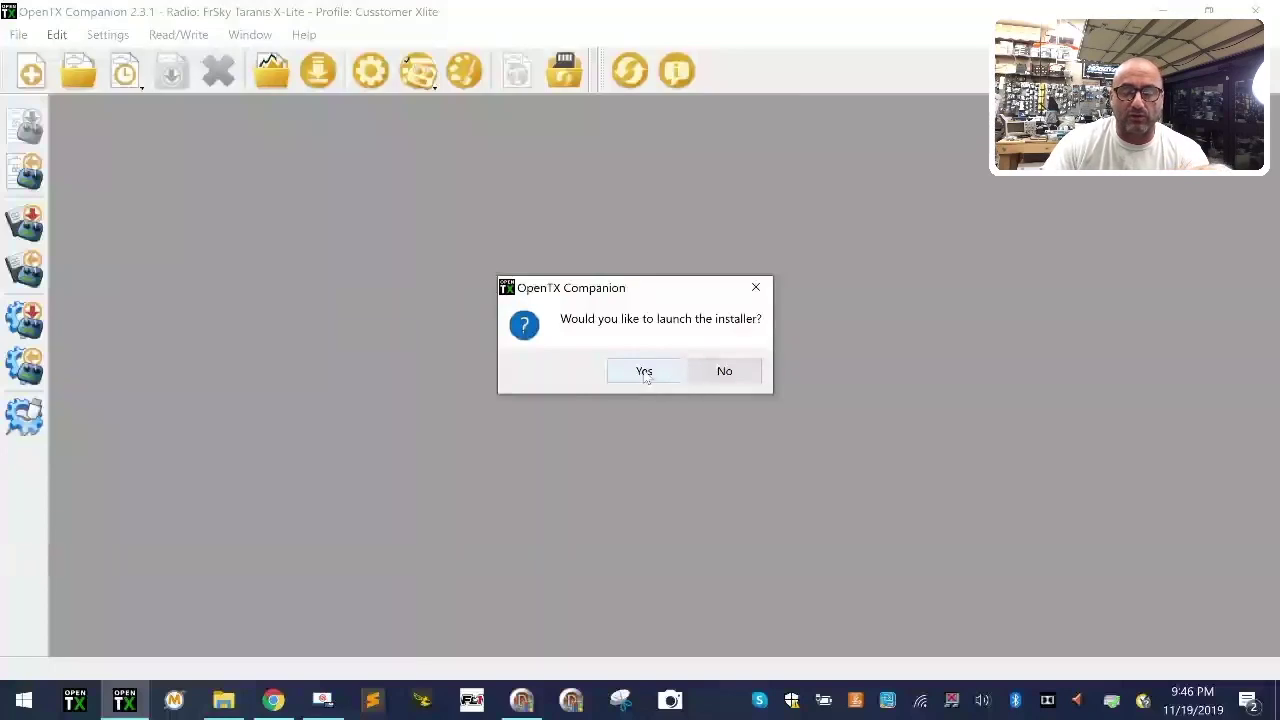
Step: Launch the Companion 2.3.2 installer, accept the license, install with the default options and finish with Run OpenTX Companion 2.3 enabled
left_click(644, 372)
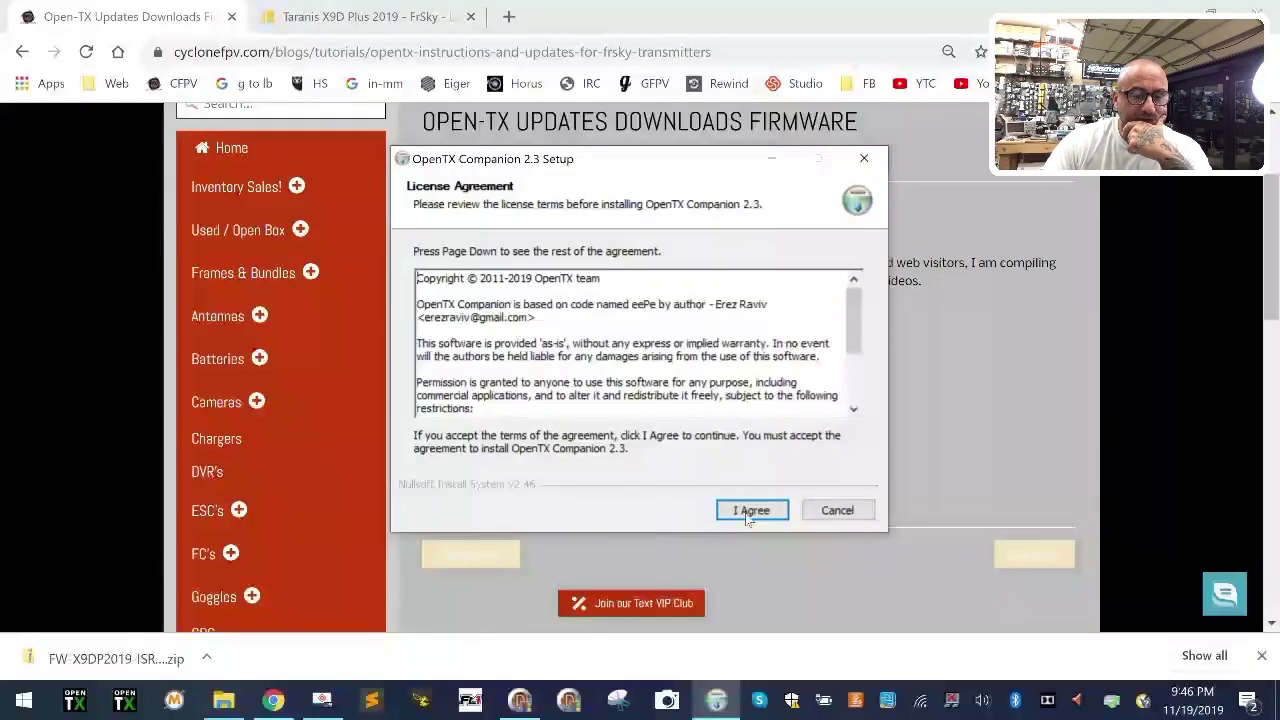
left_click(749, 511)
left_click(749, 511)
left_click(749, 511)
left_click(749, 511)
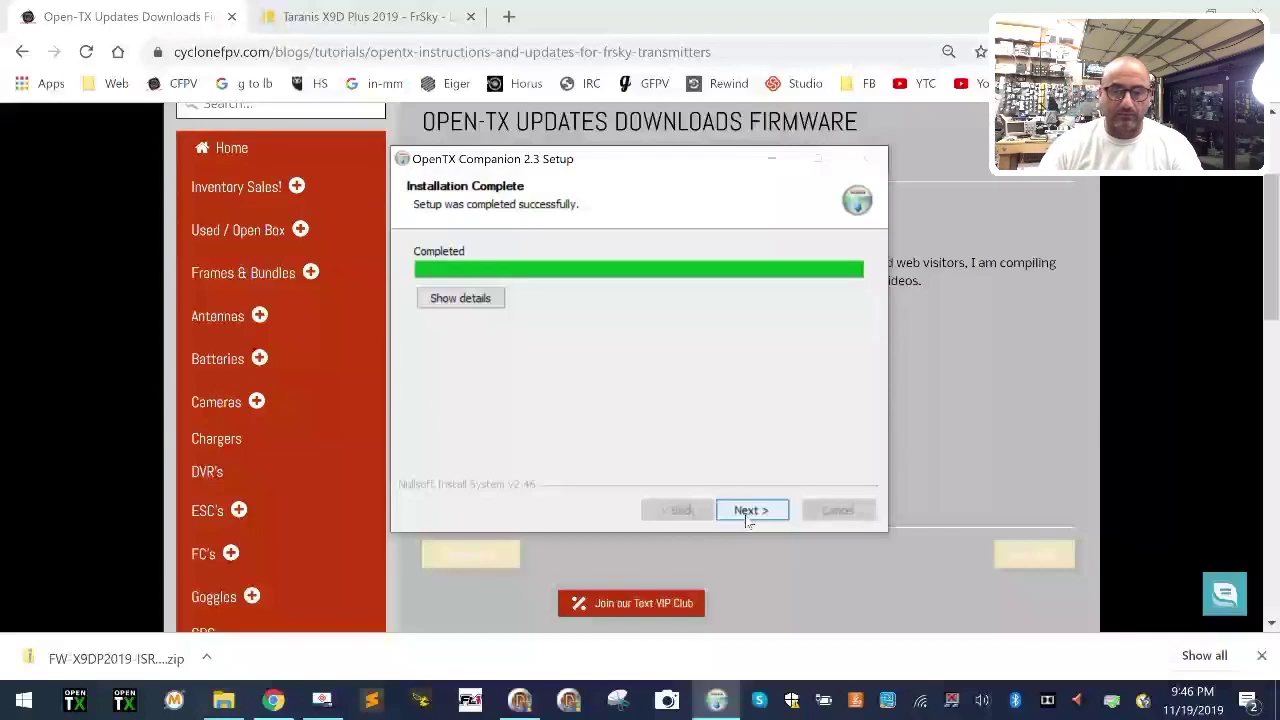
left_click(754, 512)
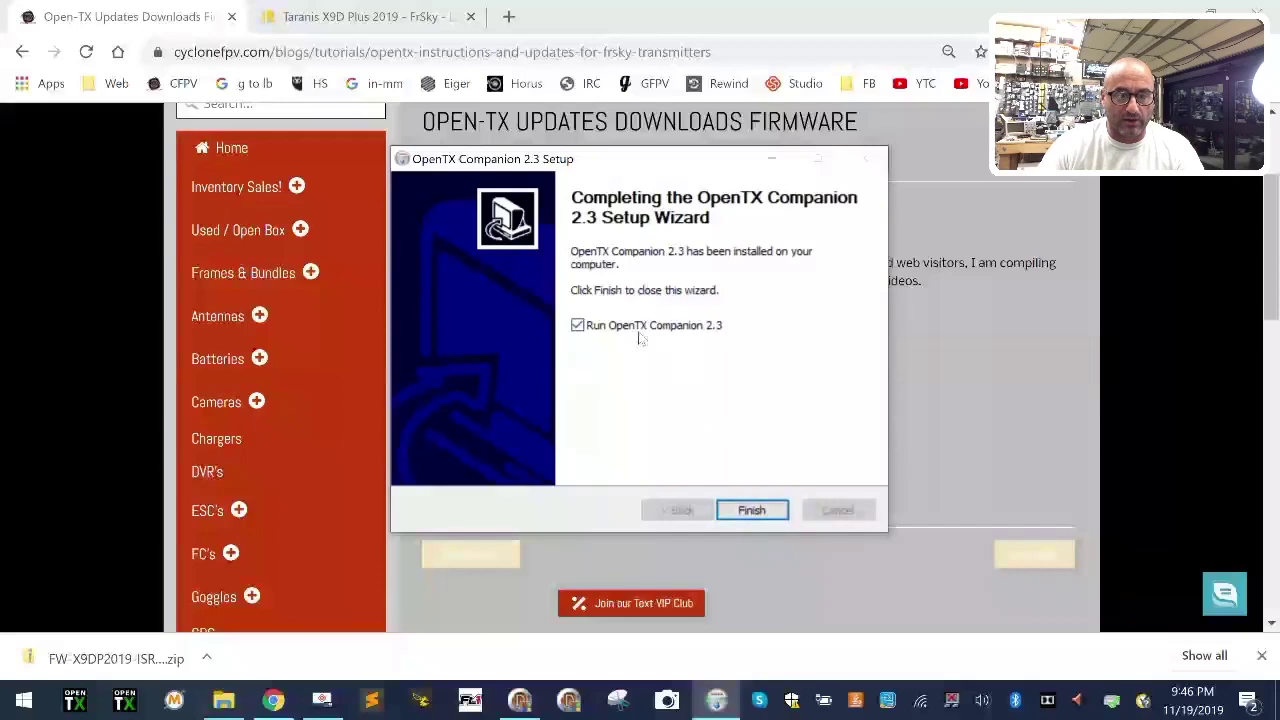
left_click(753, 509)
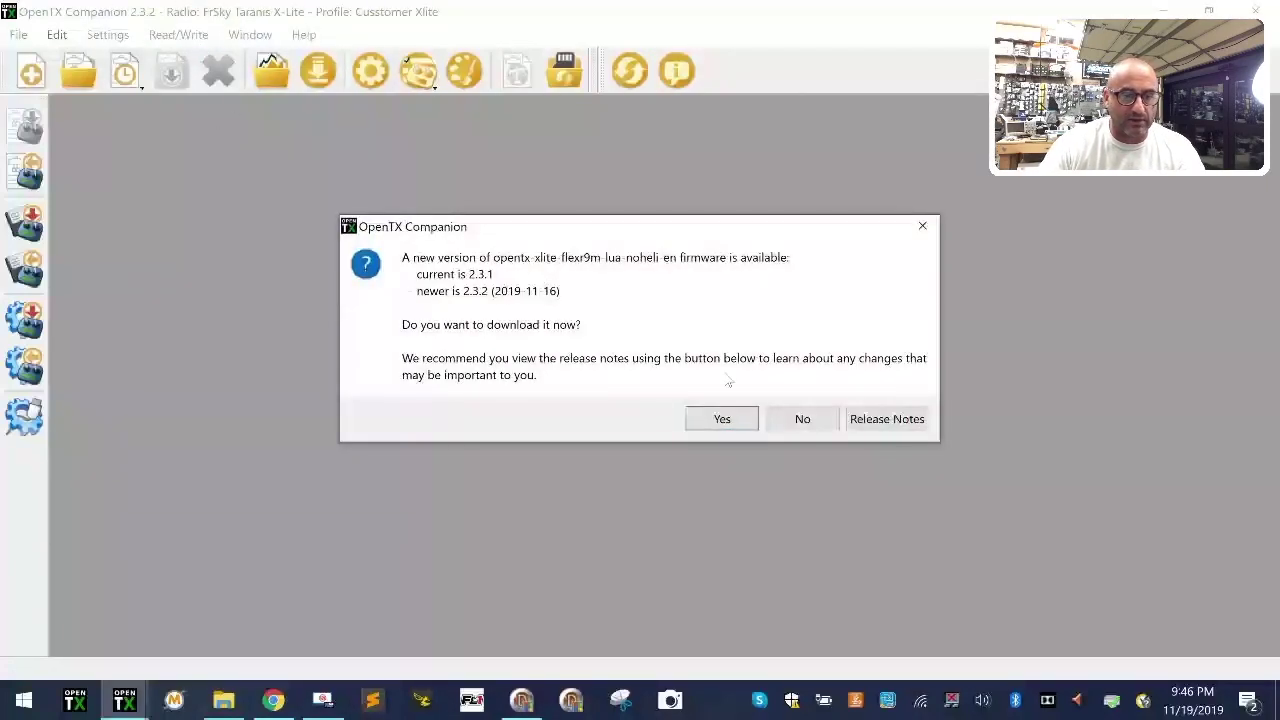
Step: Decline the X-Lite firmware download and choose to ignore version 2.3.2 (2019-11-16)
left_click(806, 420)
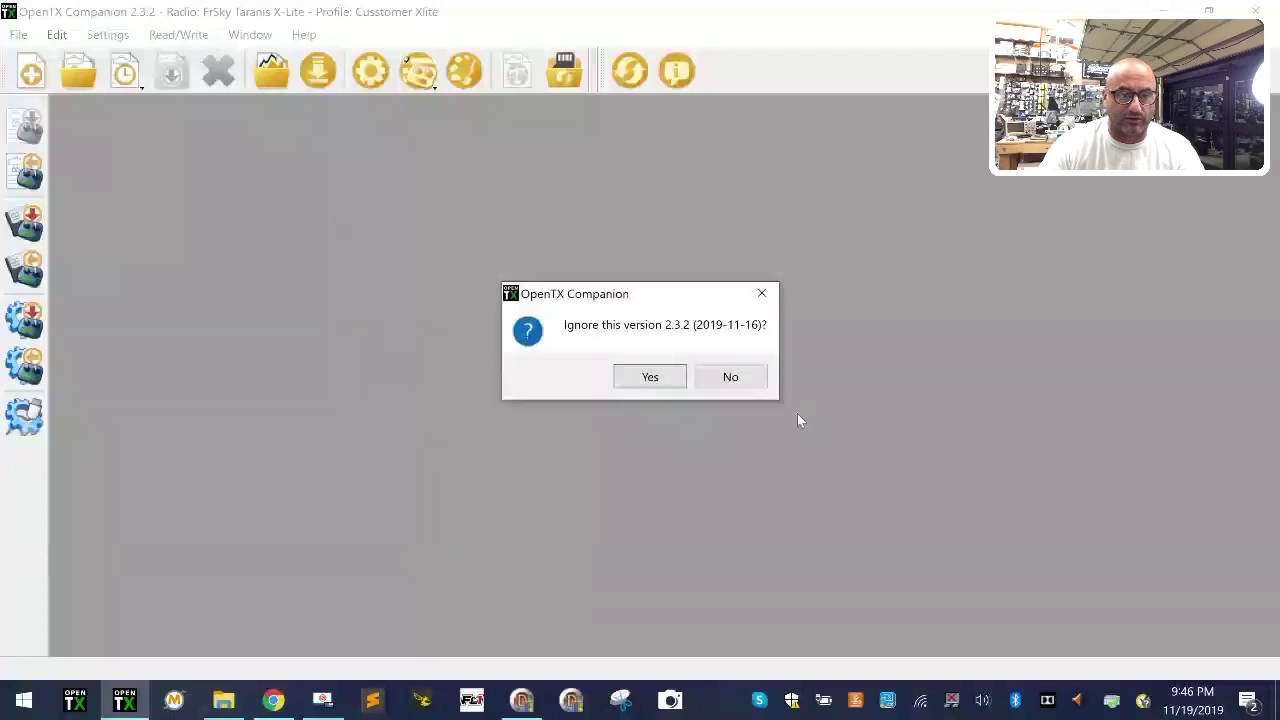
left_click(651, 377)
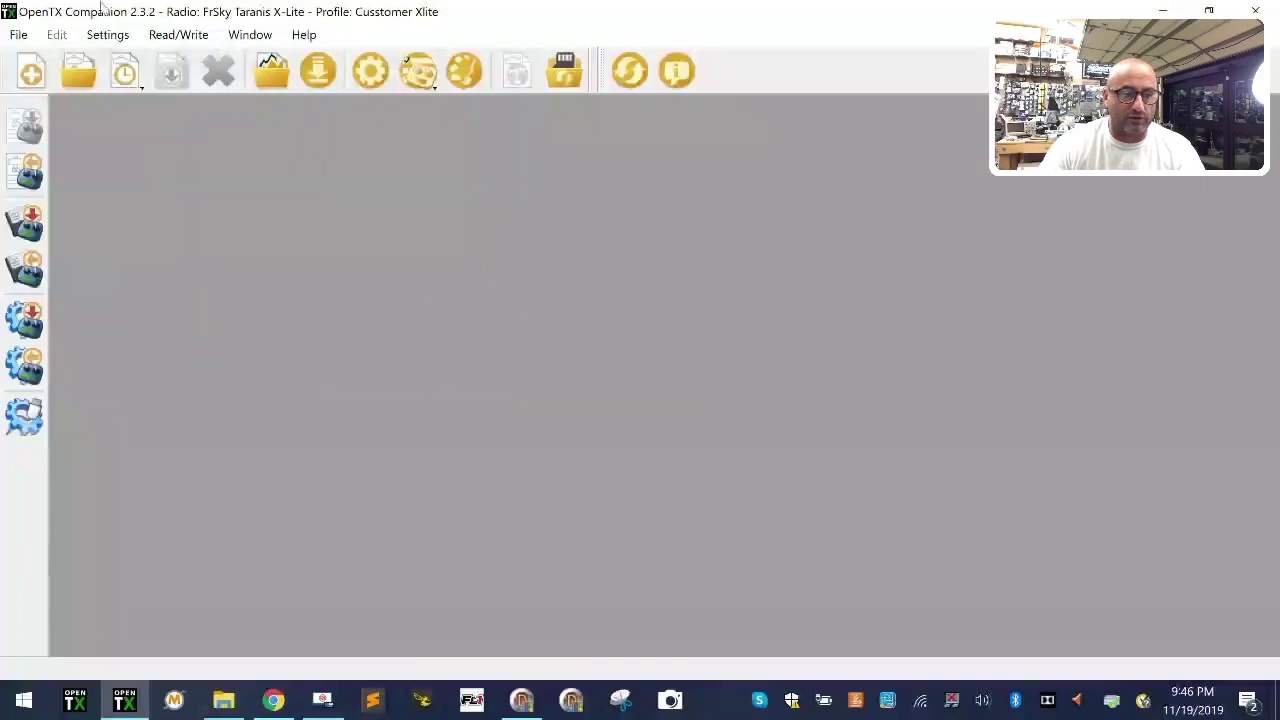
left_click(105, 42)
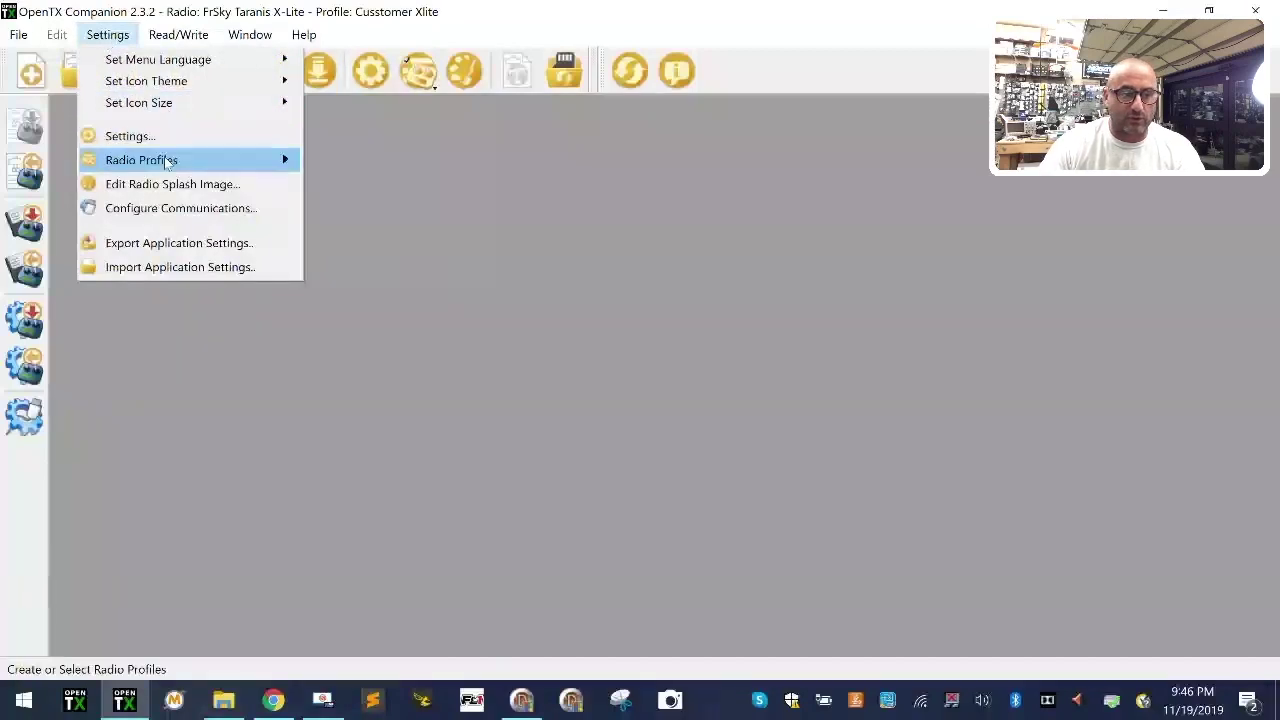
mouse_move(166, 162)
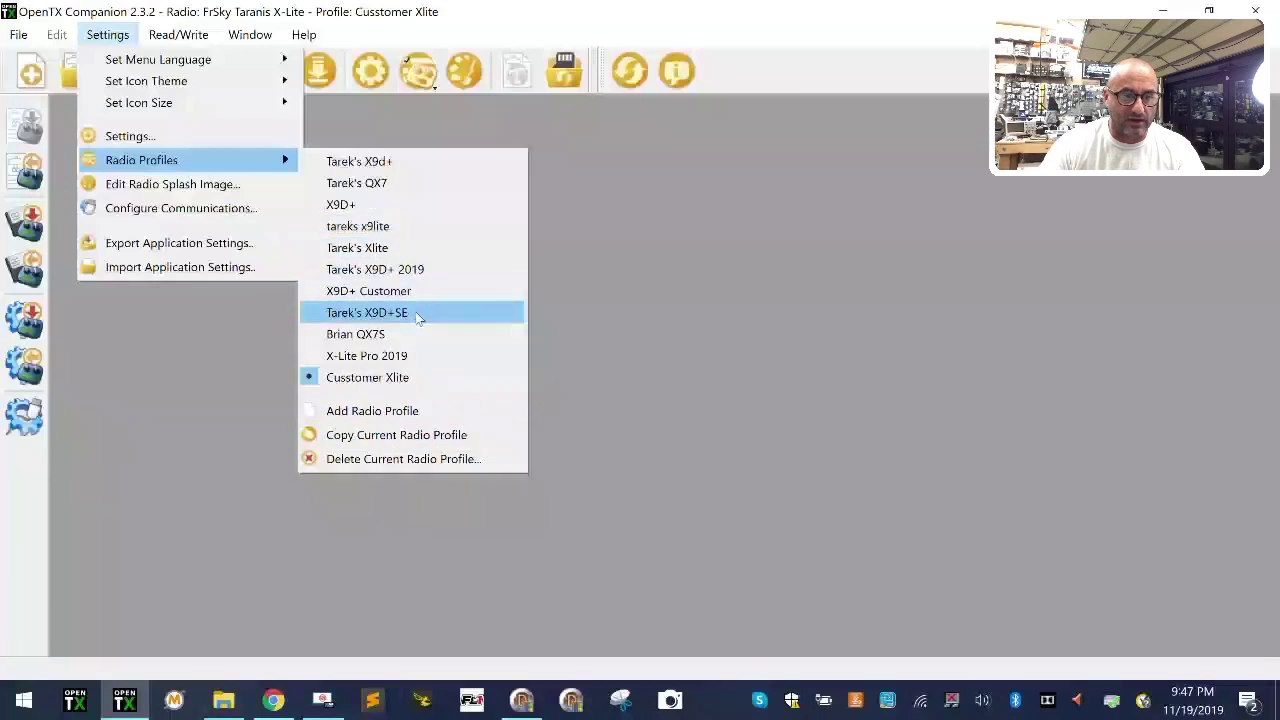
left_click(420, 412)
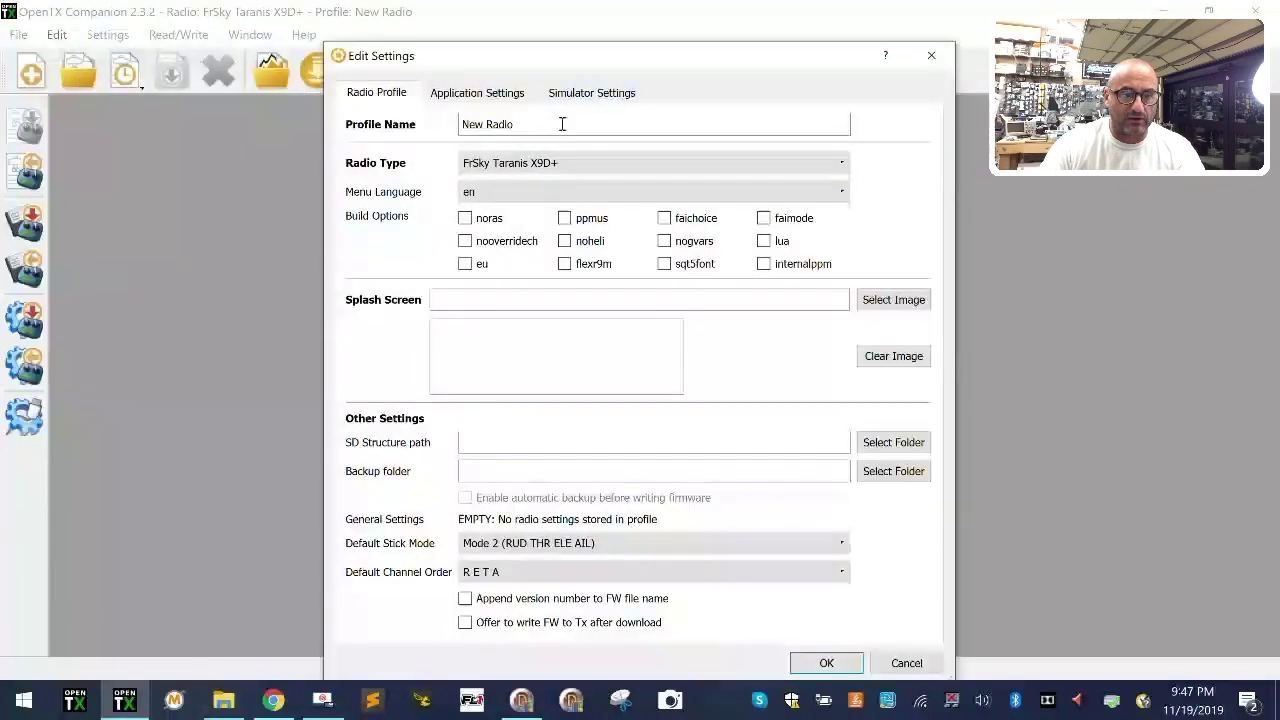
type("X9d")
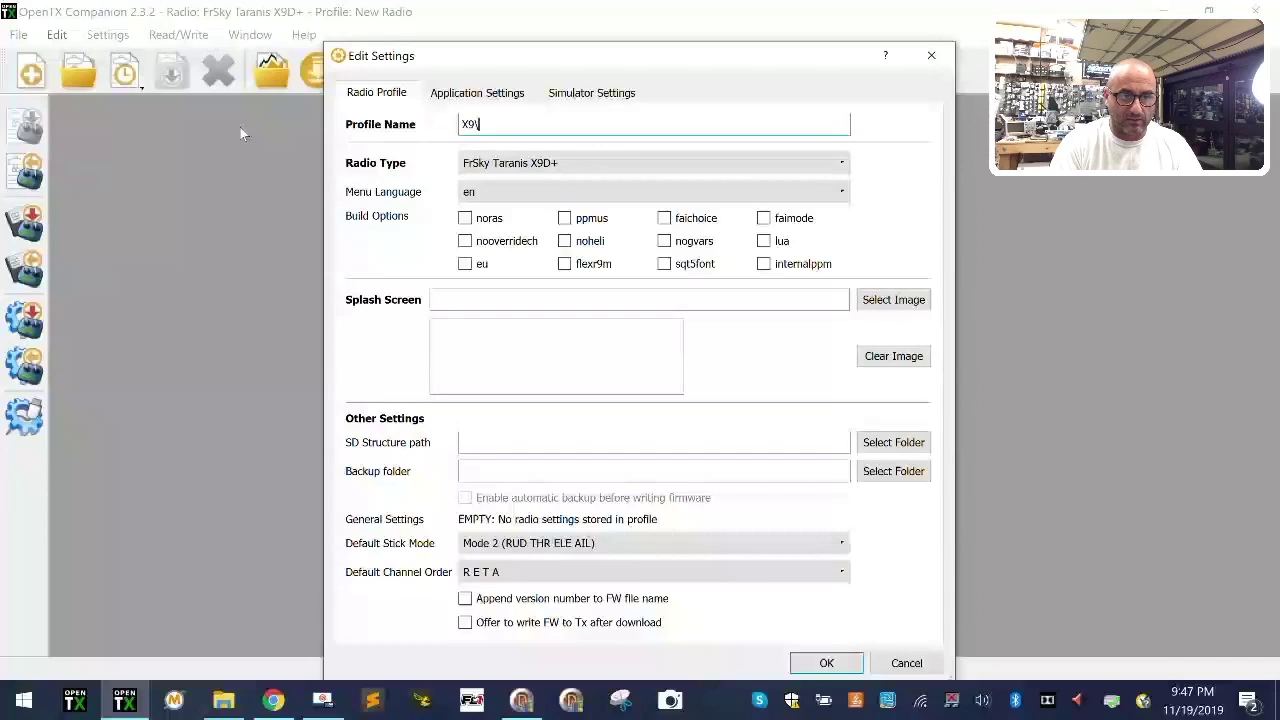
key("BackSpace")
type("D+-2019")
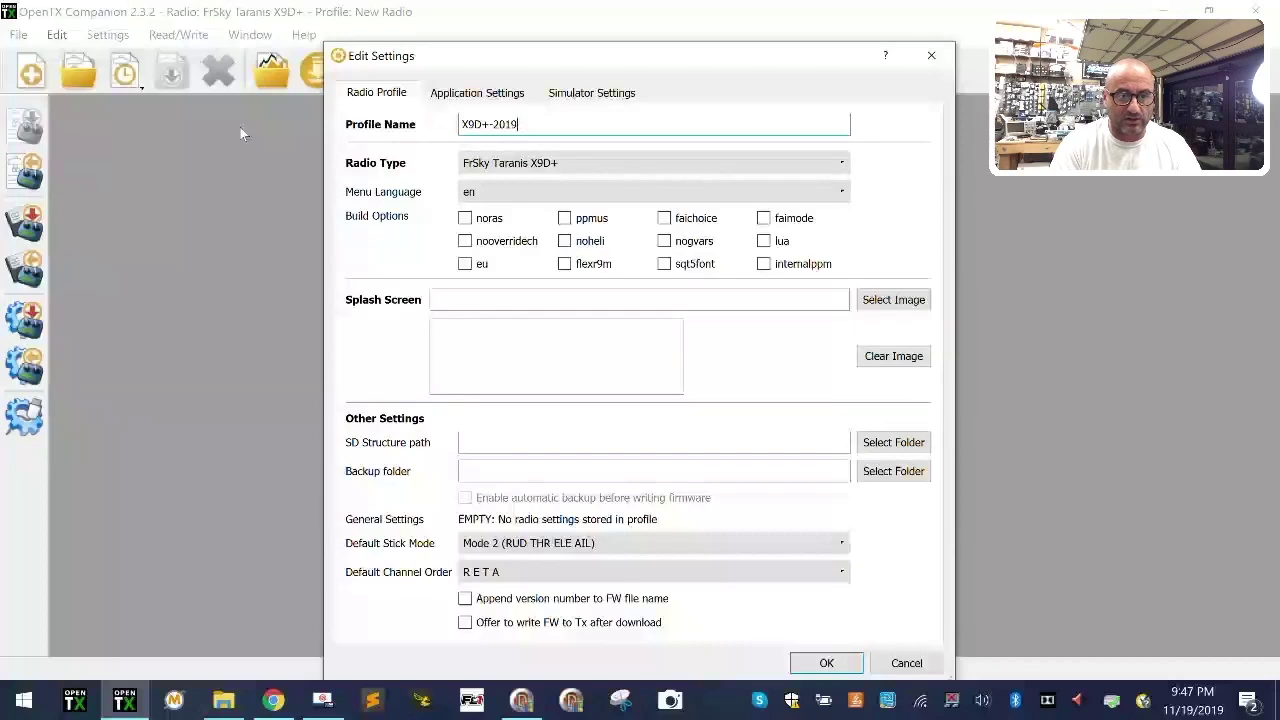
key("BackSpace")
key("BackSpace")
key("BackSpace")
key("BackSpace")
key("BackSpace")
key("BackSpace")
key("BackSpace")
type("+2019")
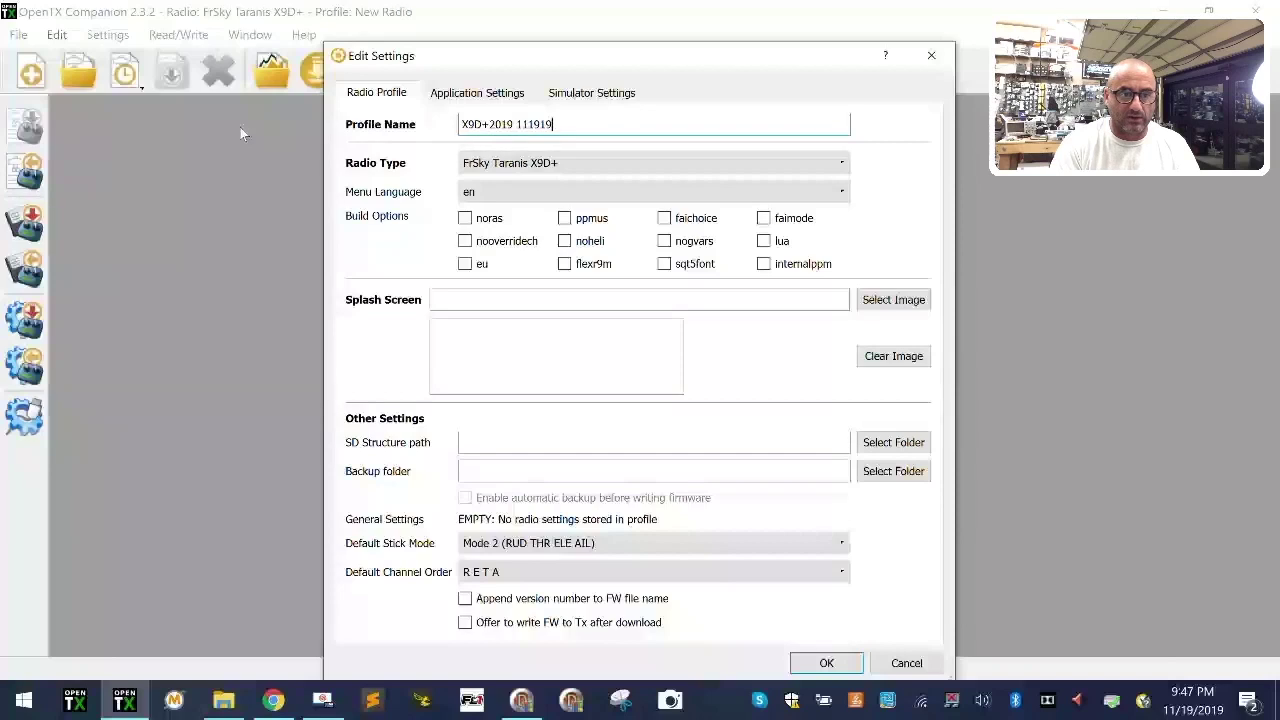
Step: Set the profile's radio type to FrSky Taranis X9D+ 2019 and enable the noheli, flexr9m and lua build options
left_click(550, 163)
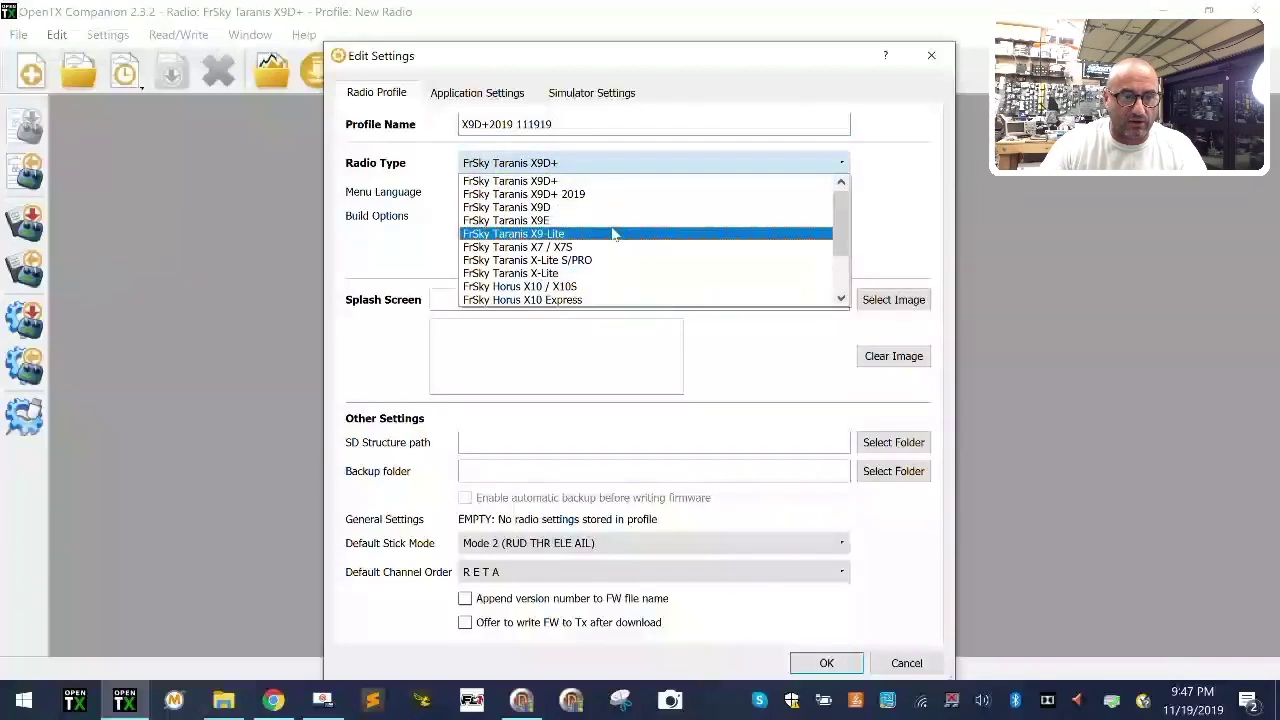
left_click(569, 195)
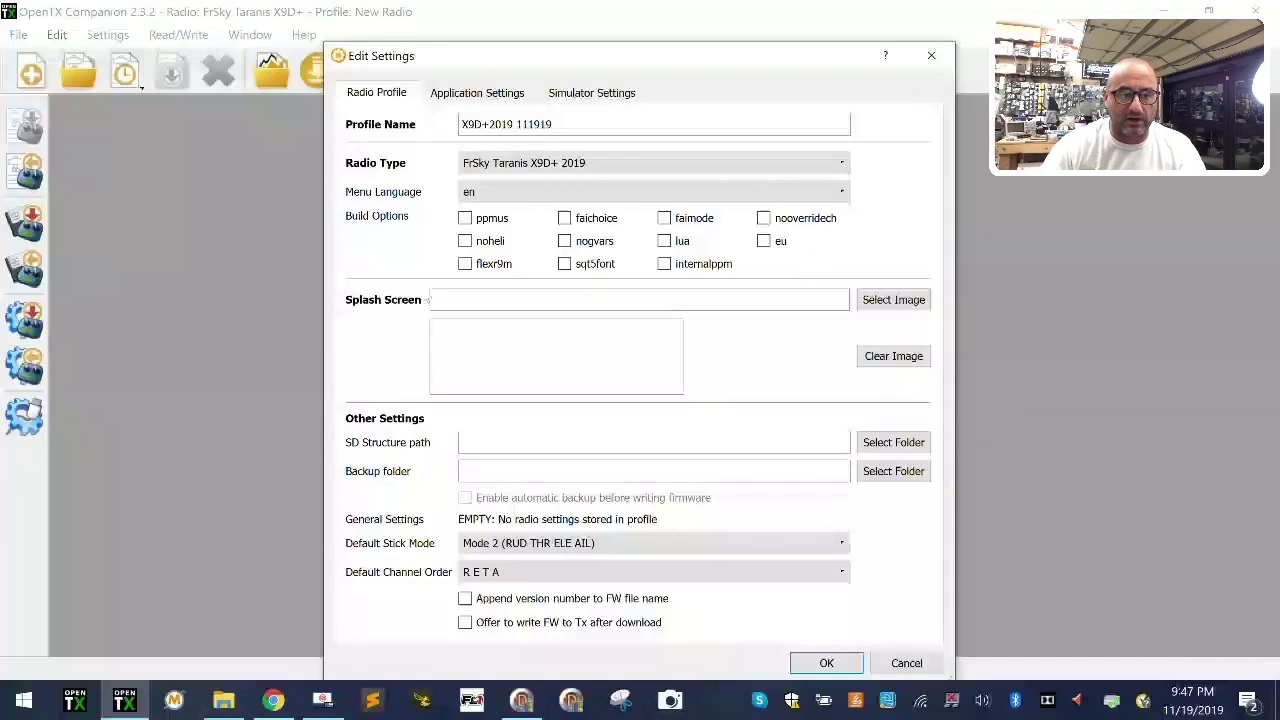
left_click(472, 249)
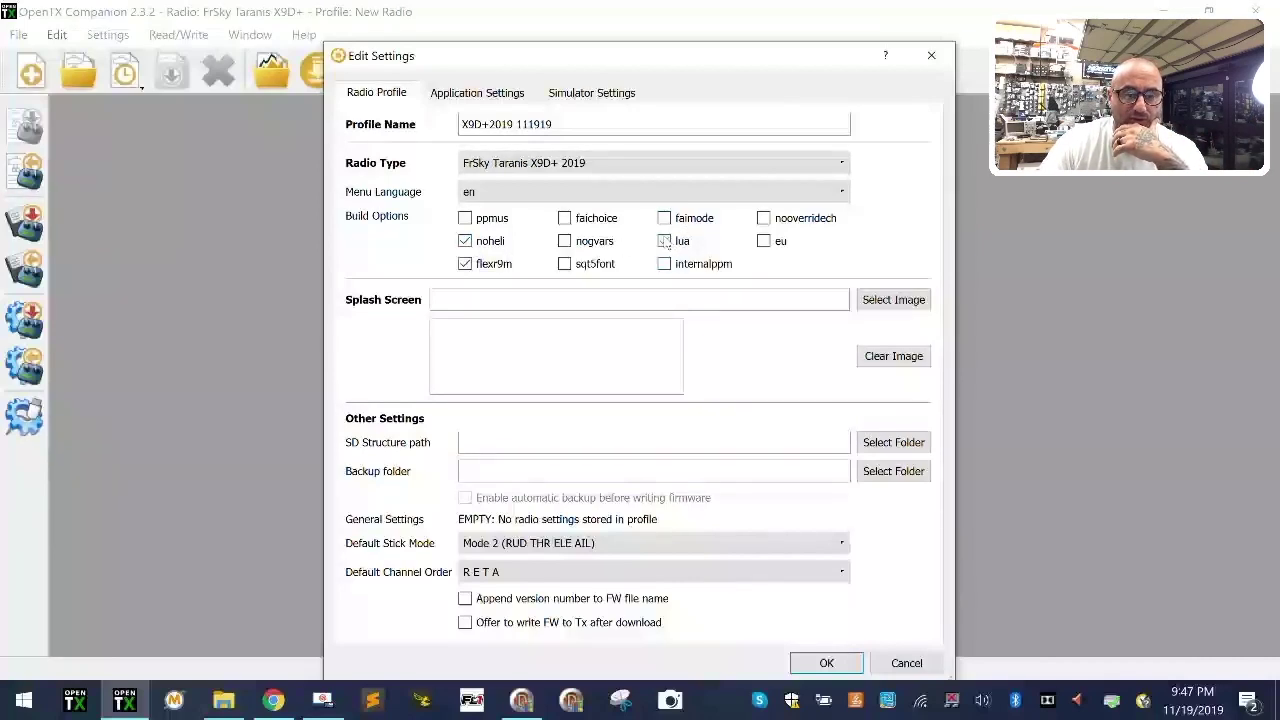
left_click(665, 242)
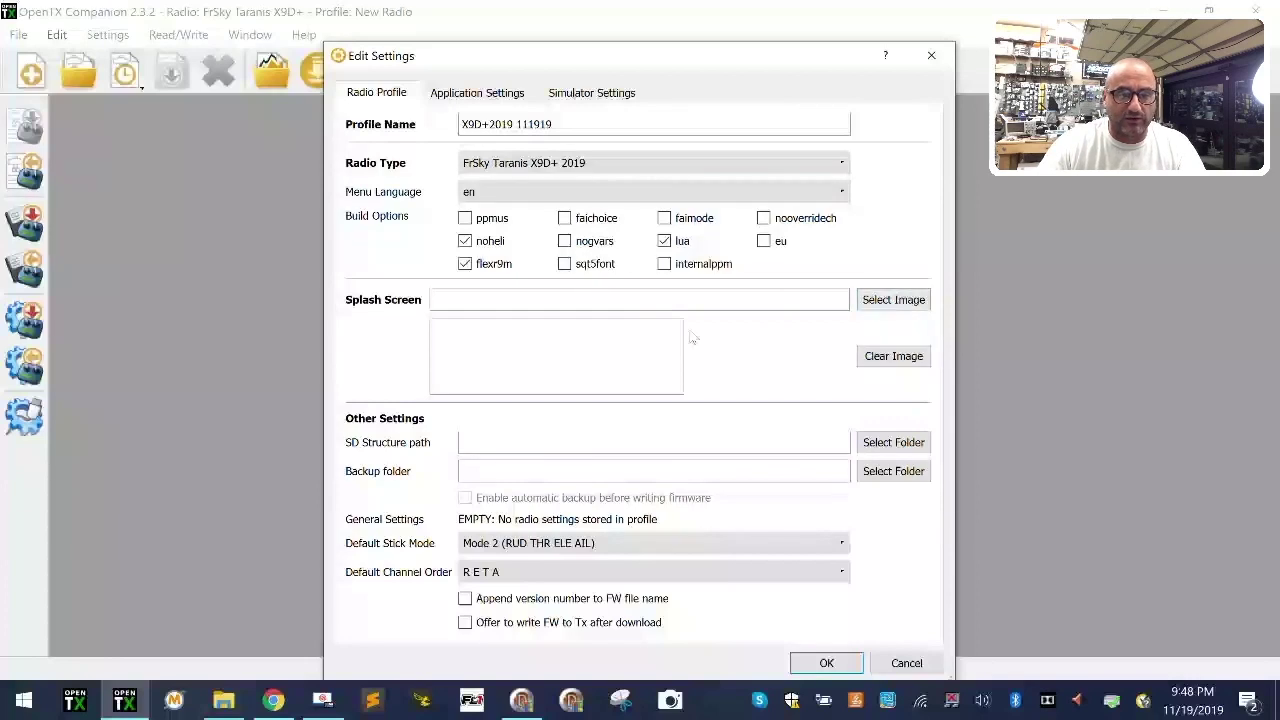
Step: Create a CardContents folder in Downloads/Transmitters/X9DP-2019 and assign it as the profile's SD structure path
left_click(886, 446)
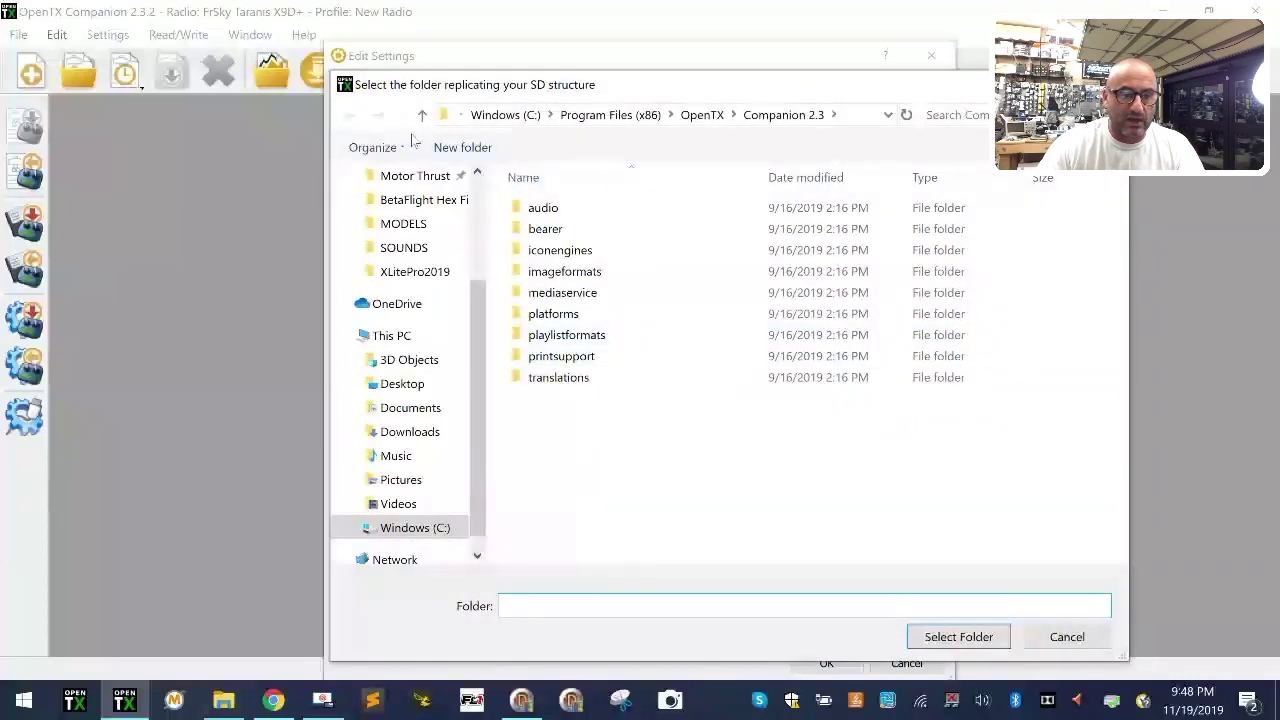
scroll(408, 318, "up", 2)
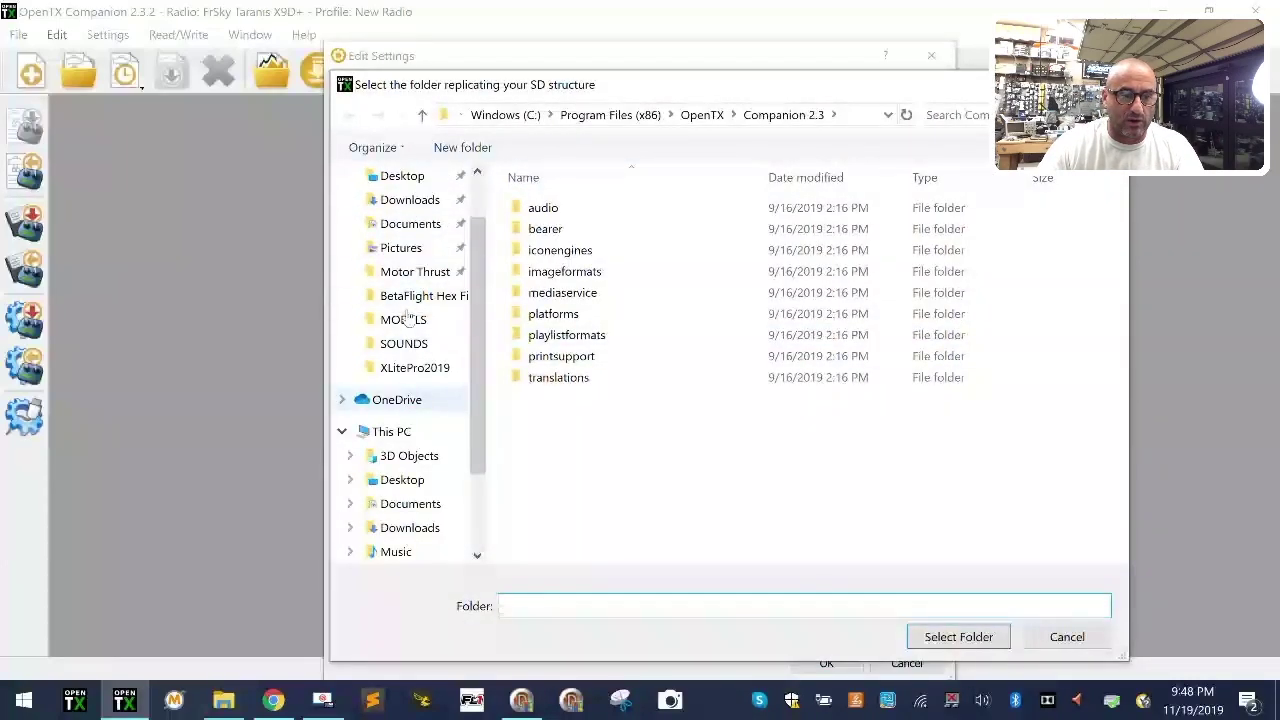
left_click(409, 199)
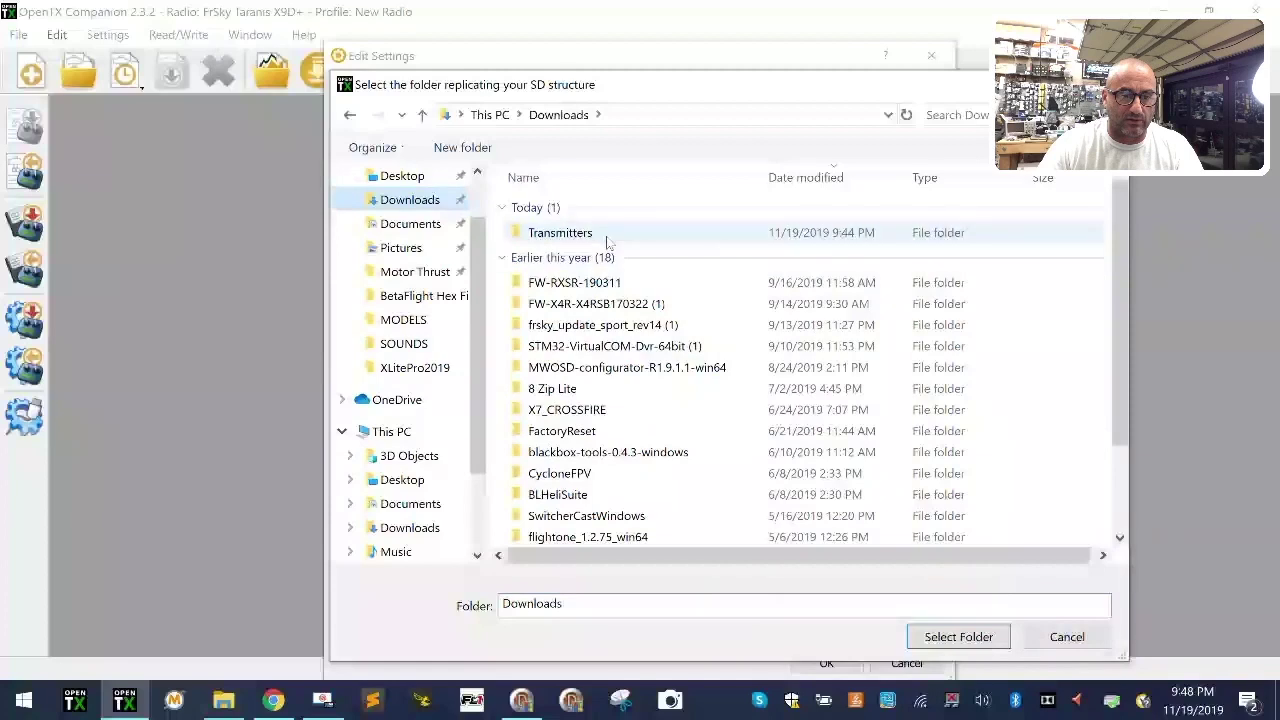
double_click(600, 236)
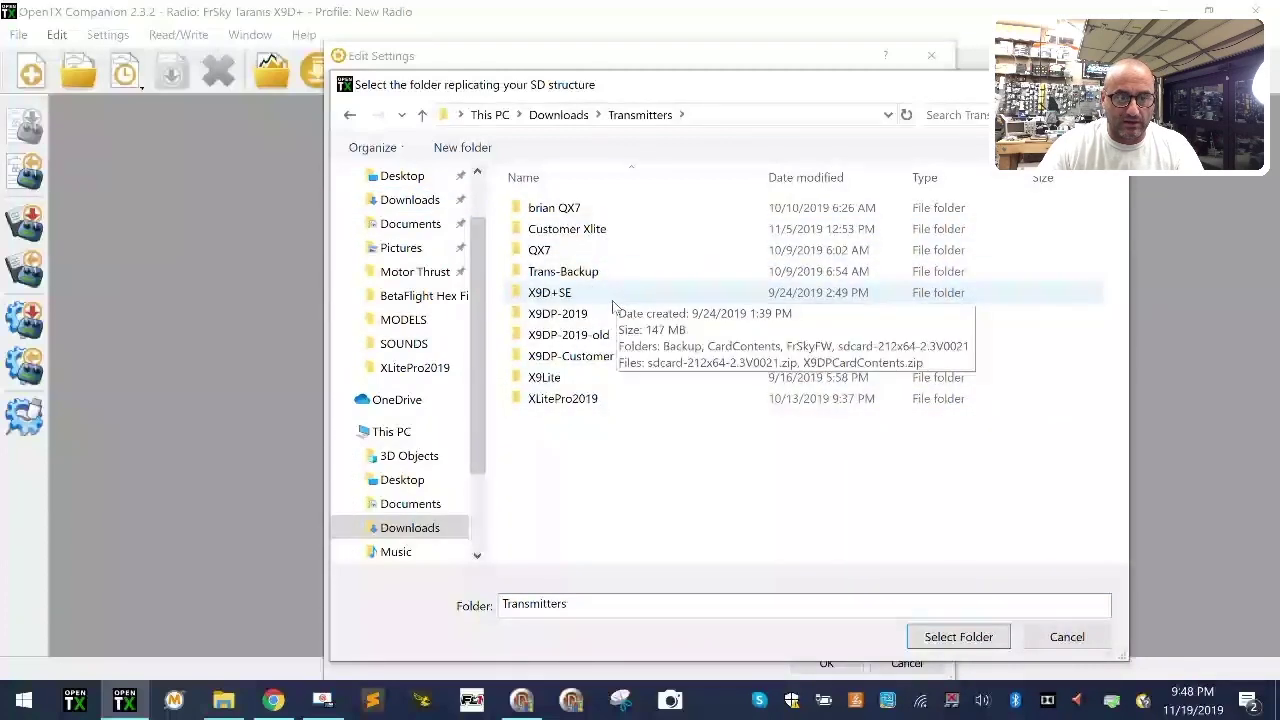
double_click(557, 315)
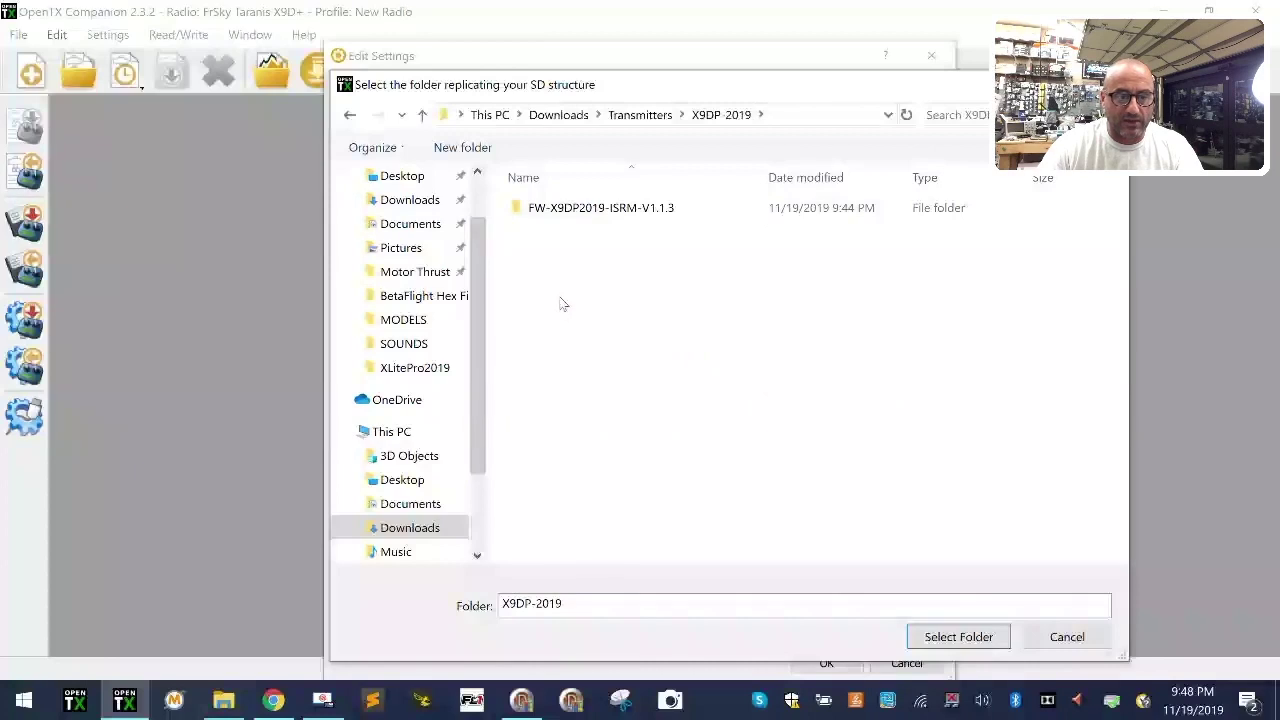
right_click(561, 304)
mouse_move(486, 537)
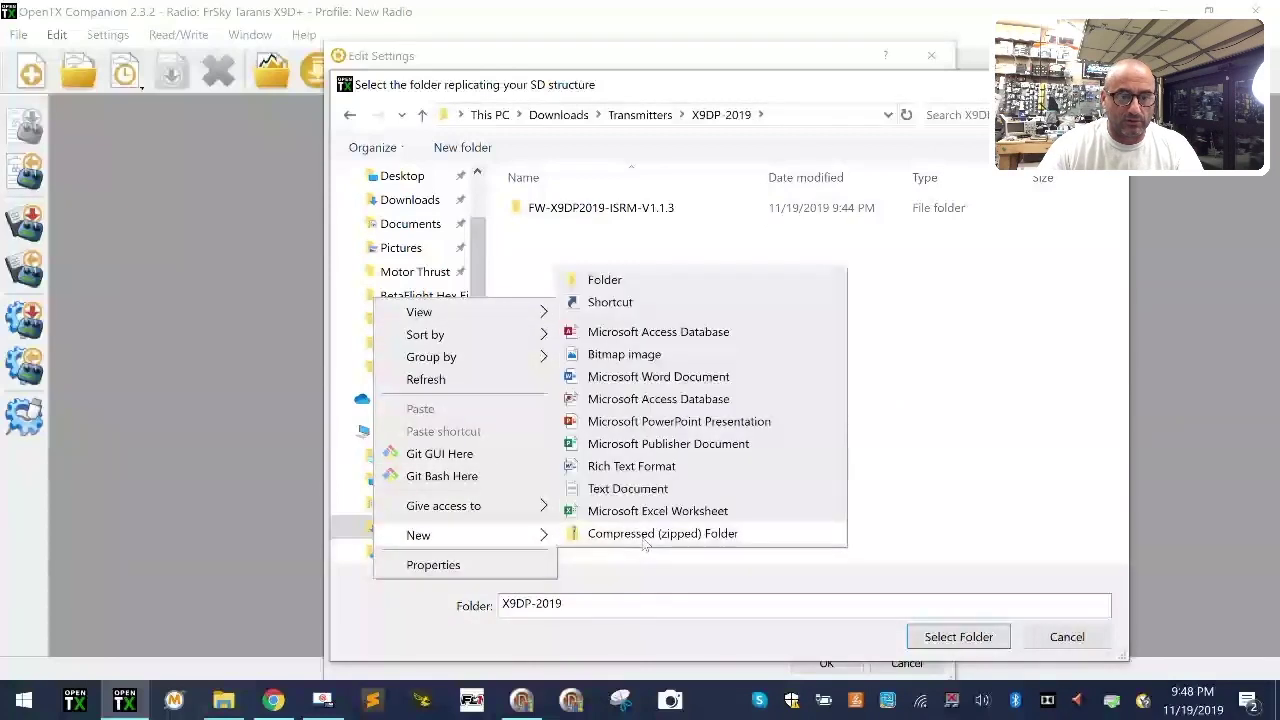
left_click(640, 281)
type("CardContents")
key("Return")
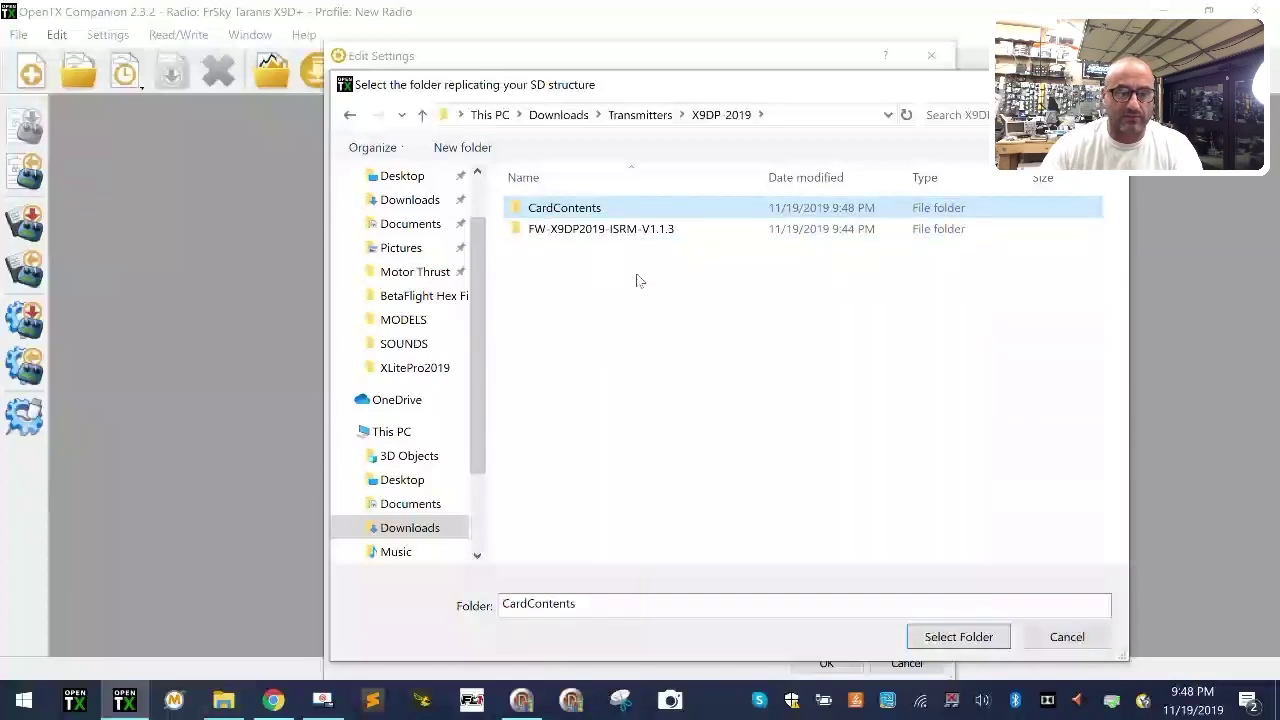
left_click(958, 637)
Step: Create a Backup folder in Transmitters/X9DP-2019, assign it as the profile's backup folder and enable automatic backup before writing firmware
left_click(905, 471)
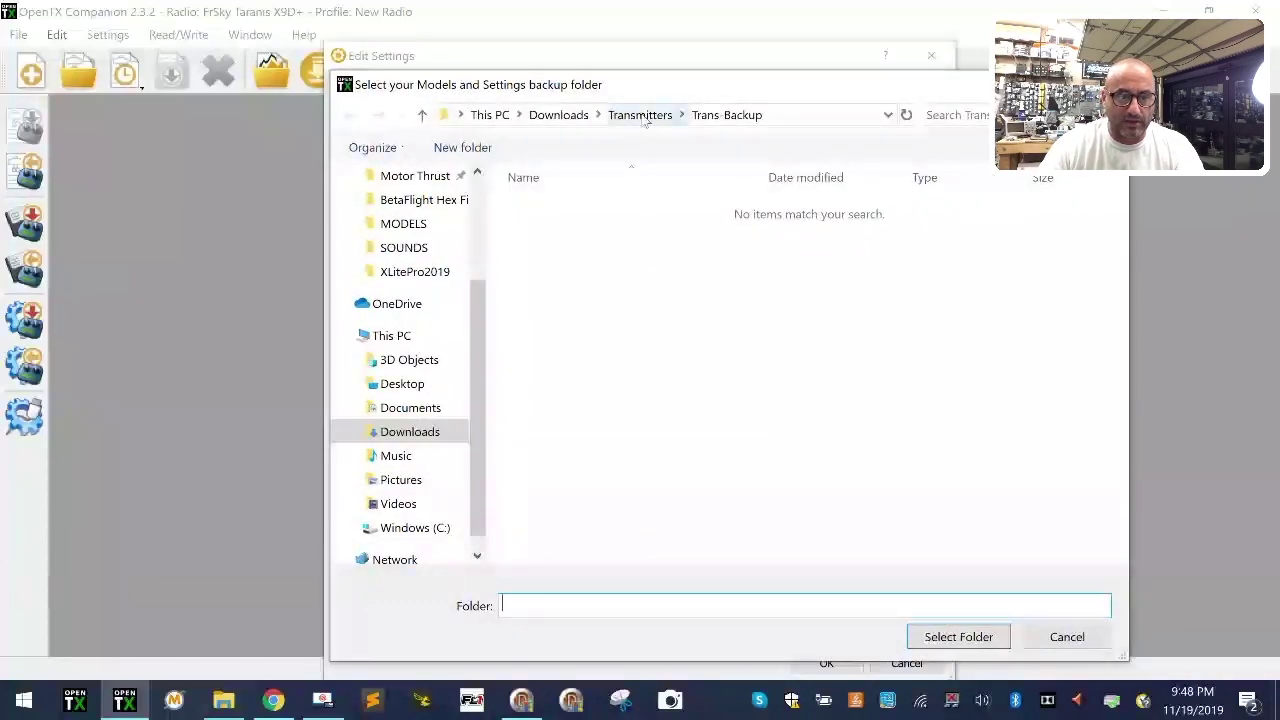
left_click(640, 115)
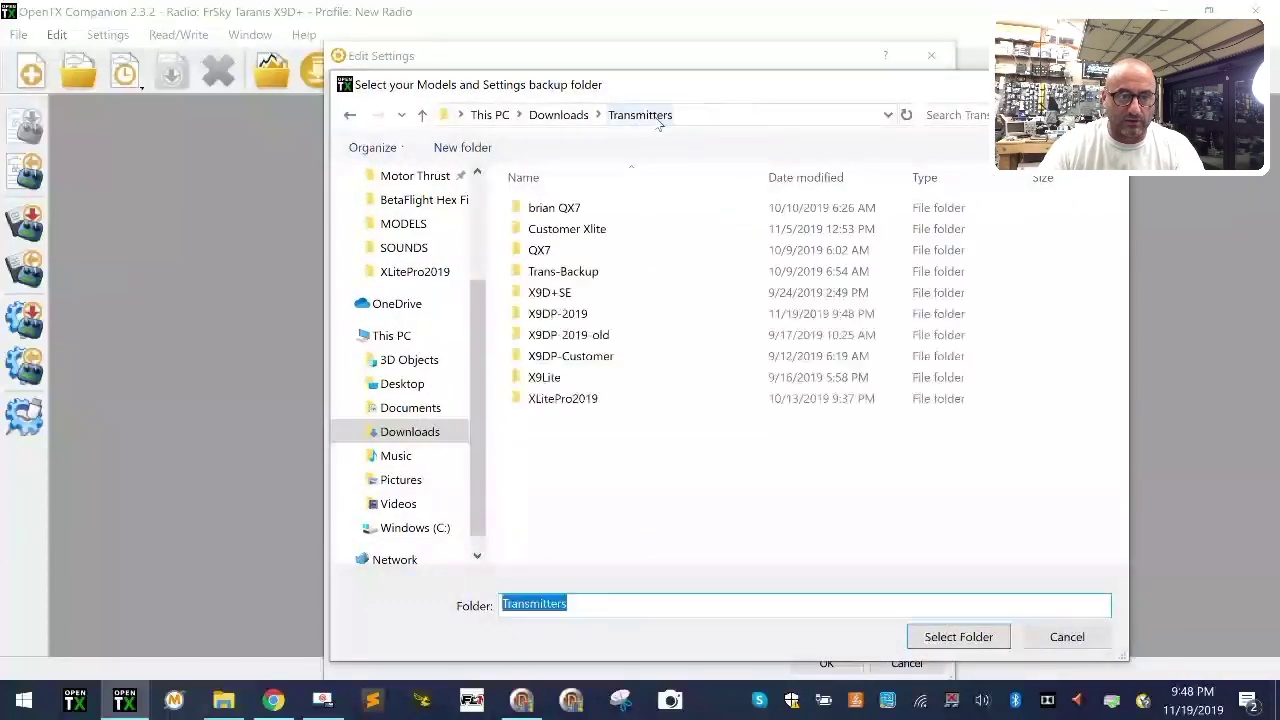
double_click(586, 315)
right_click(586, 316)
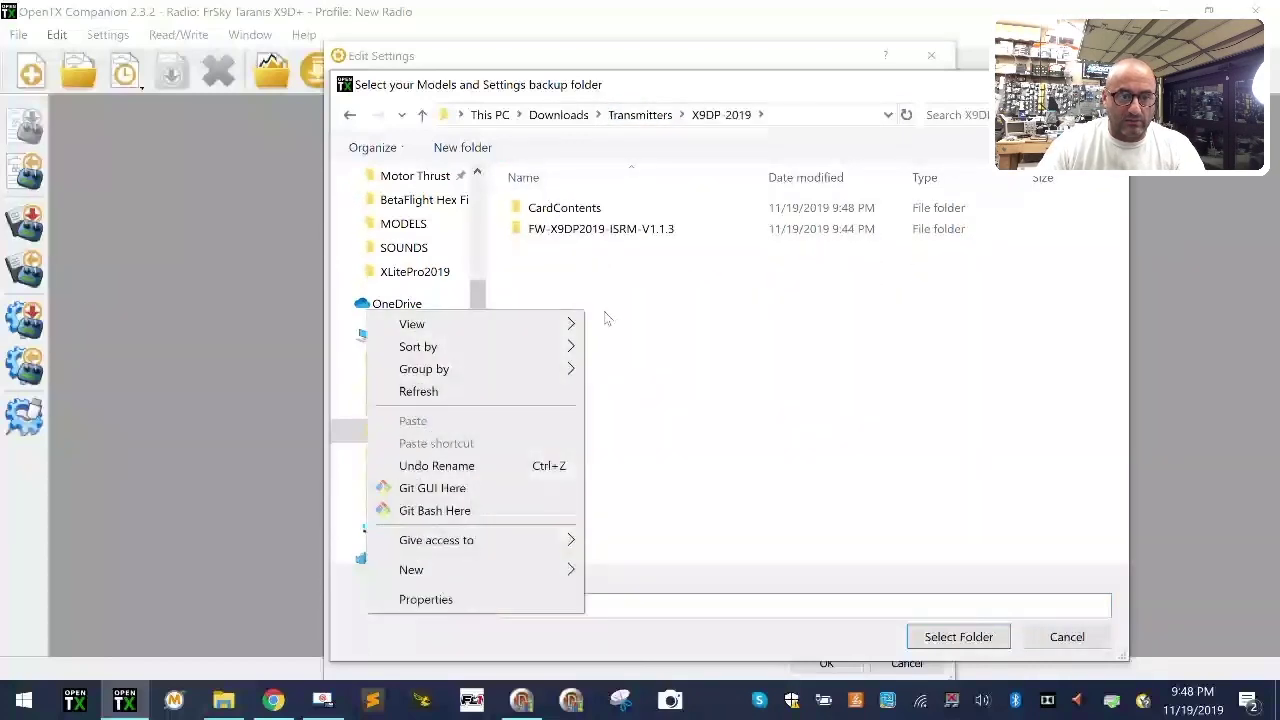
mouse_move(519, 568)
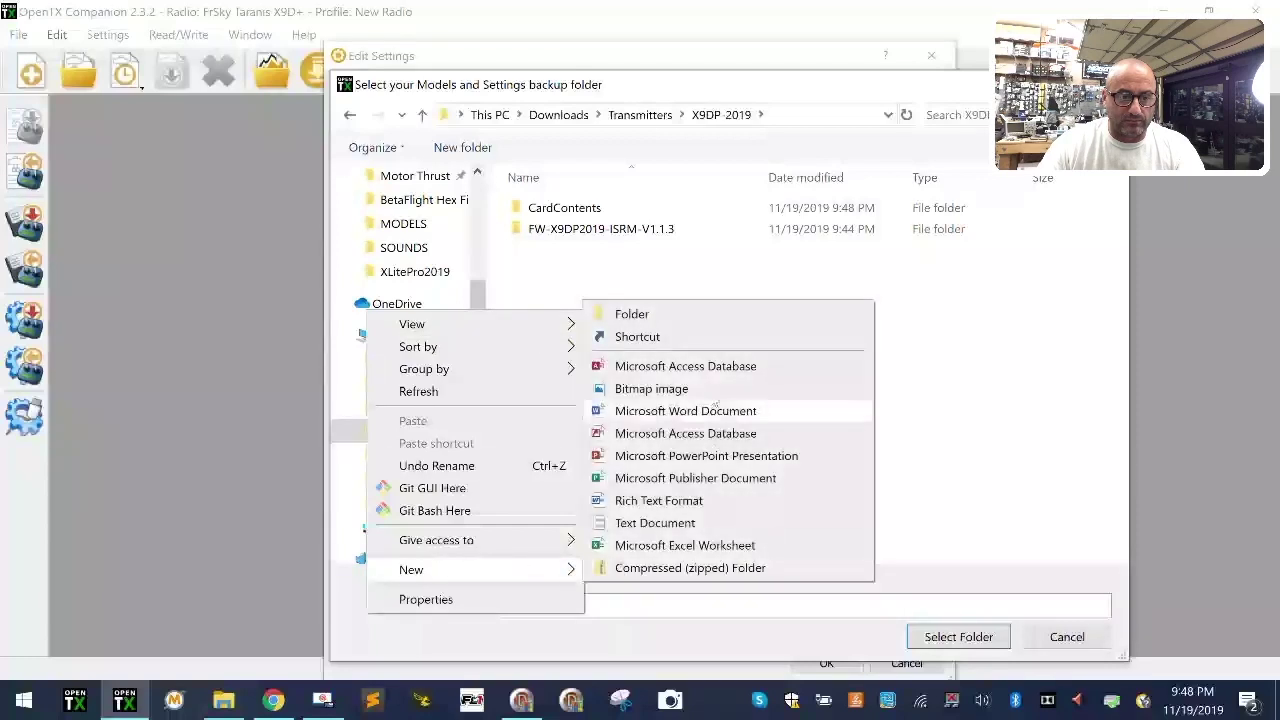
left_click(705, 309)
type("Backup")
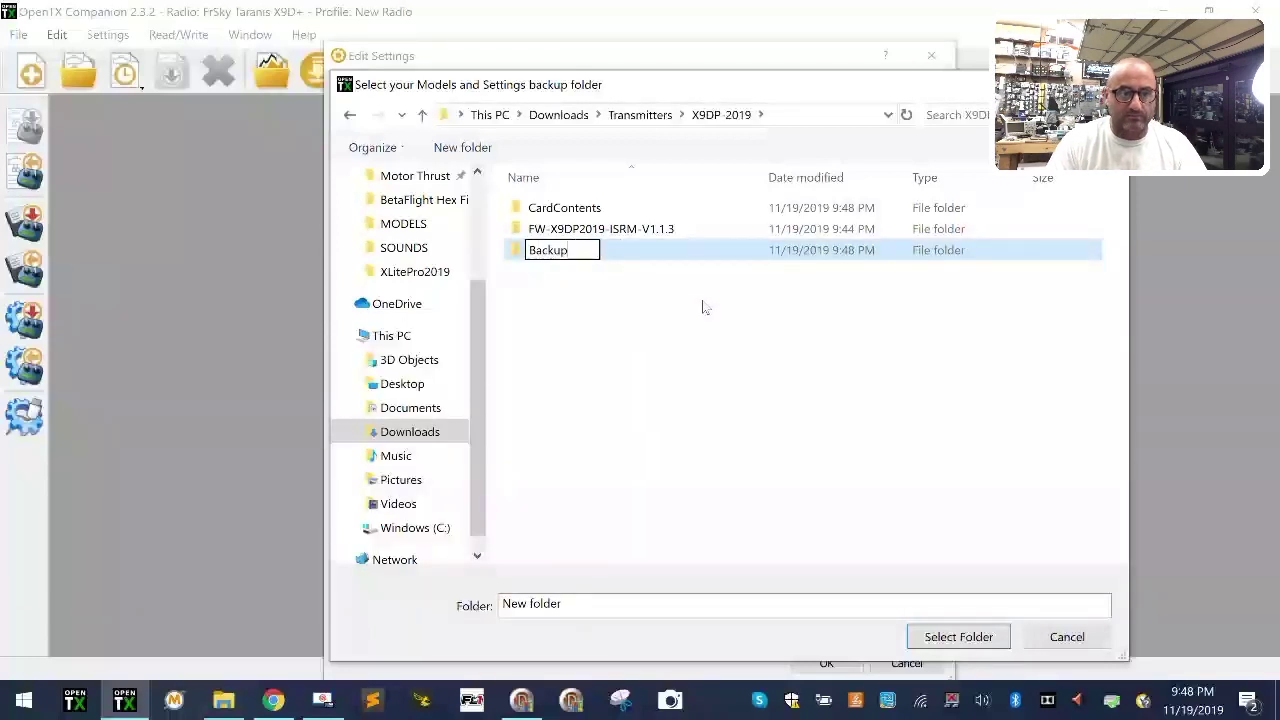
key("Return")
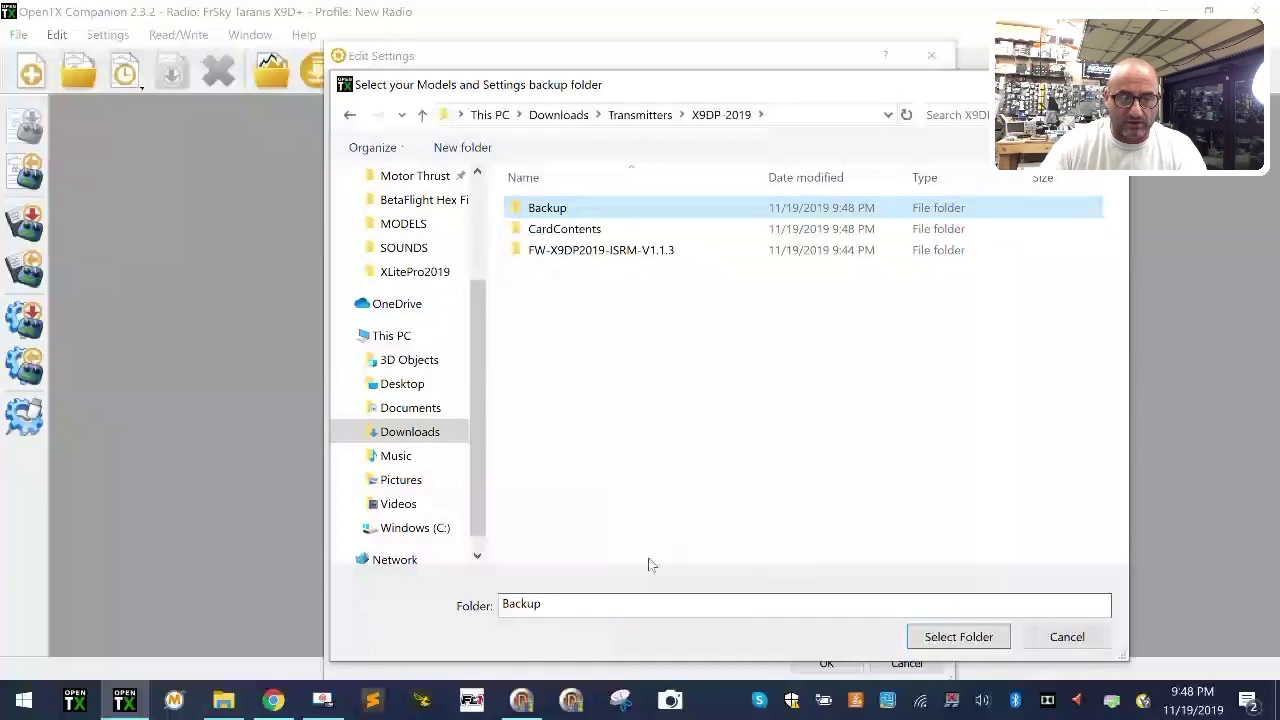
left_click(925, 636)
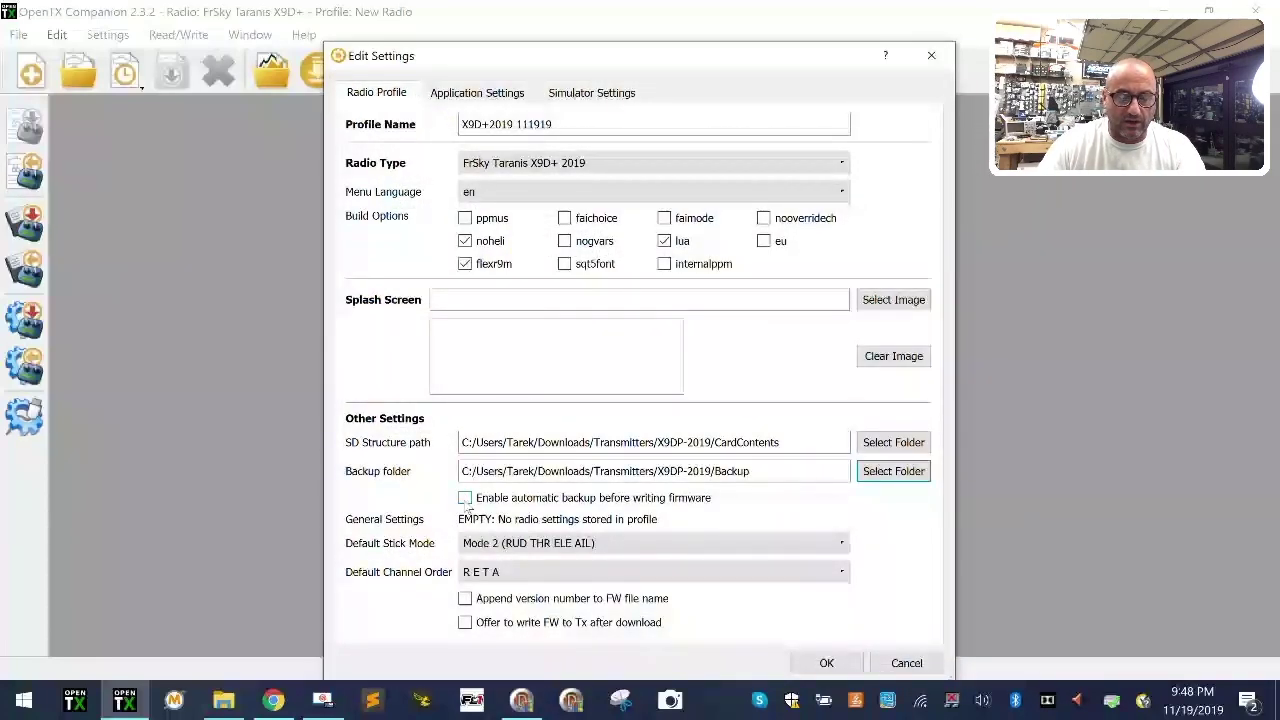
left_click(465, 498)
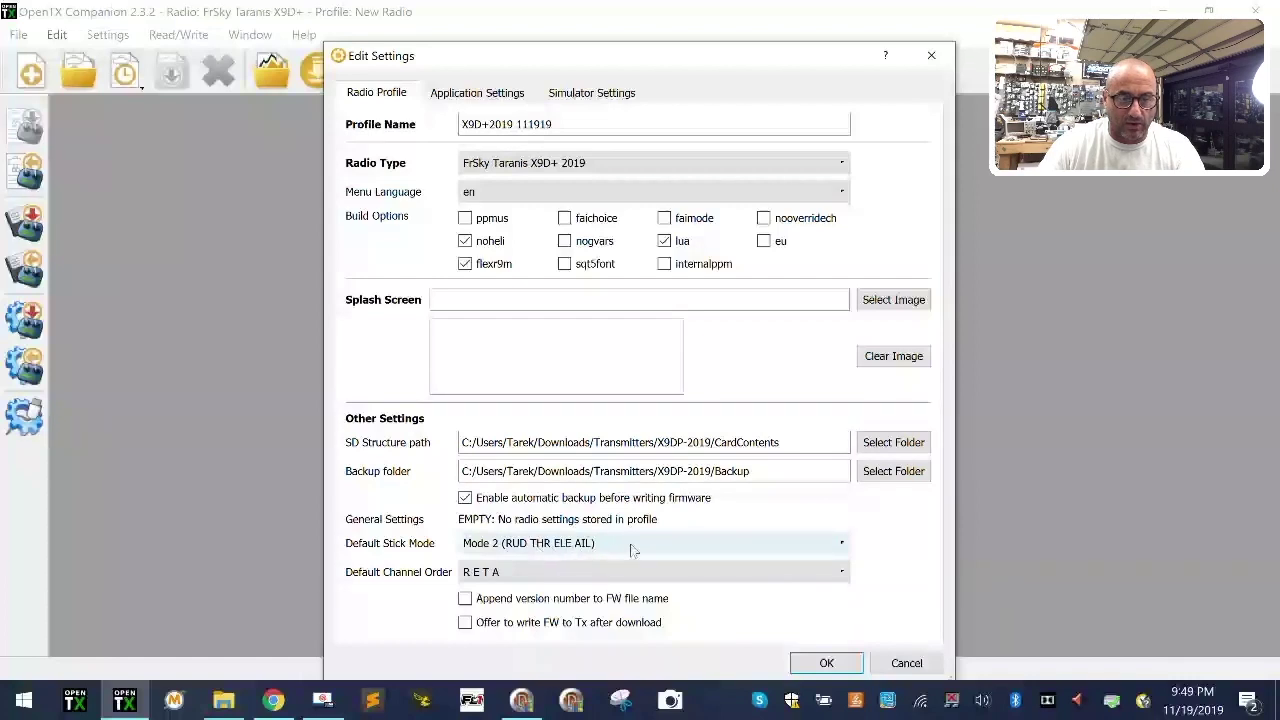
Step: Set the default channel order to T A E R and enable appending the version number and offering to write firmware after download
left_click(617, 573)
scroll(583, 651, "down", 5)
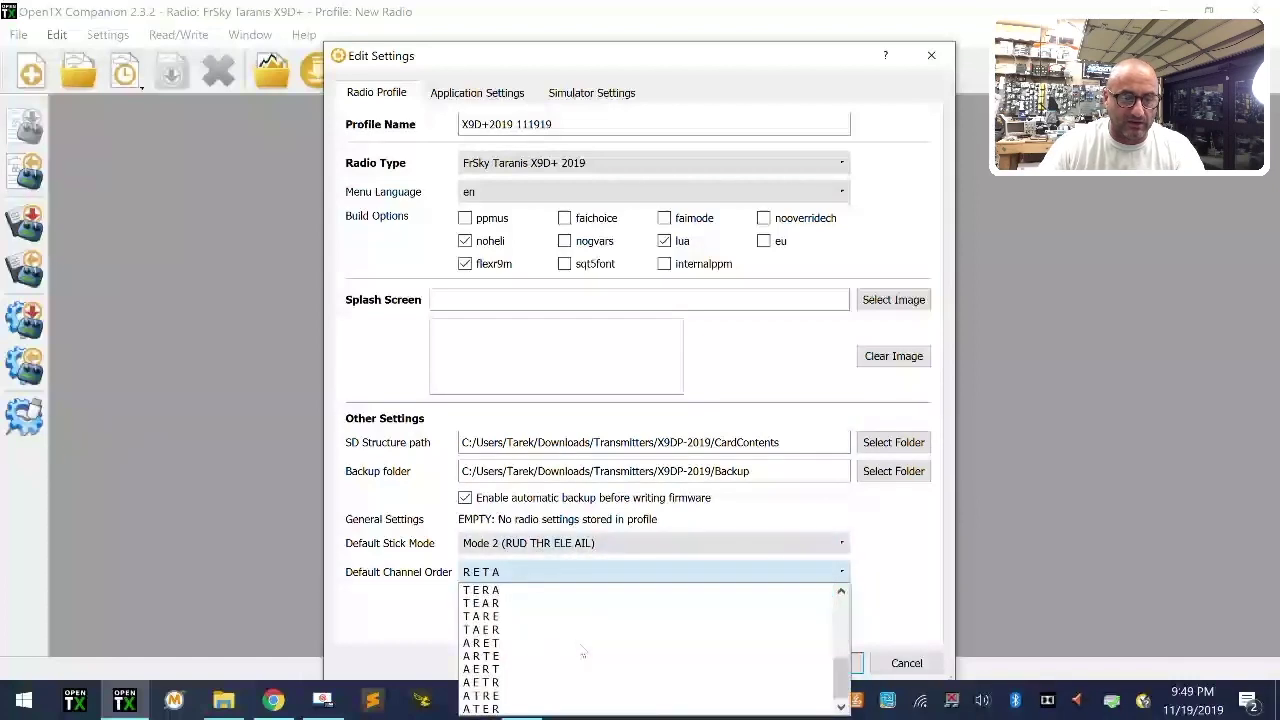
left_click(565, 630)
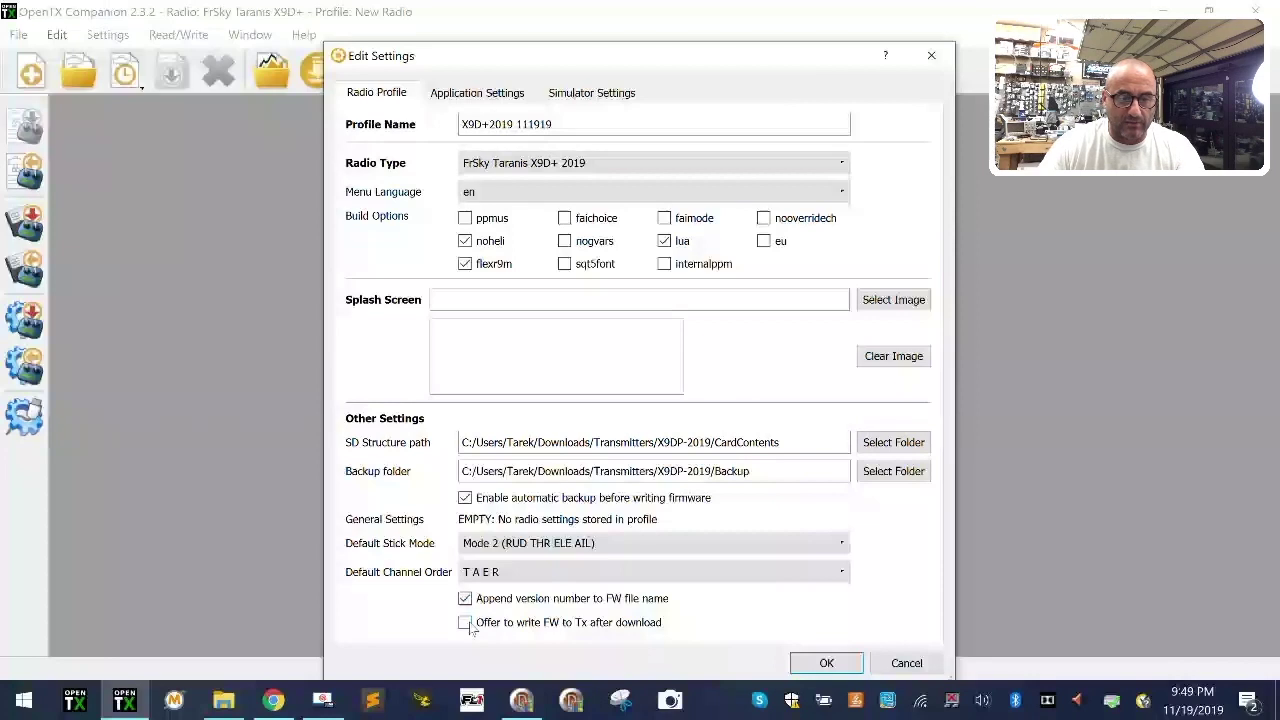
left_click(466, 623)
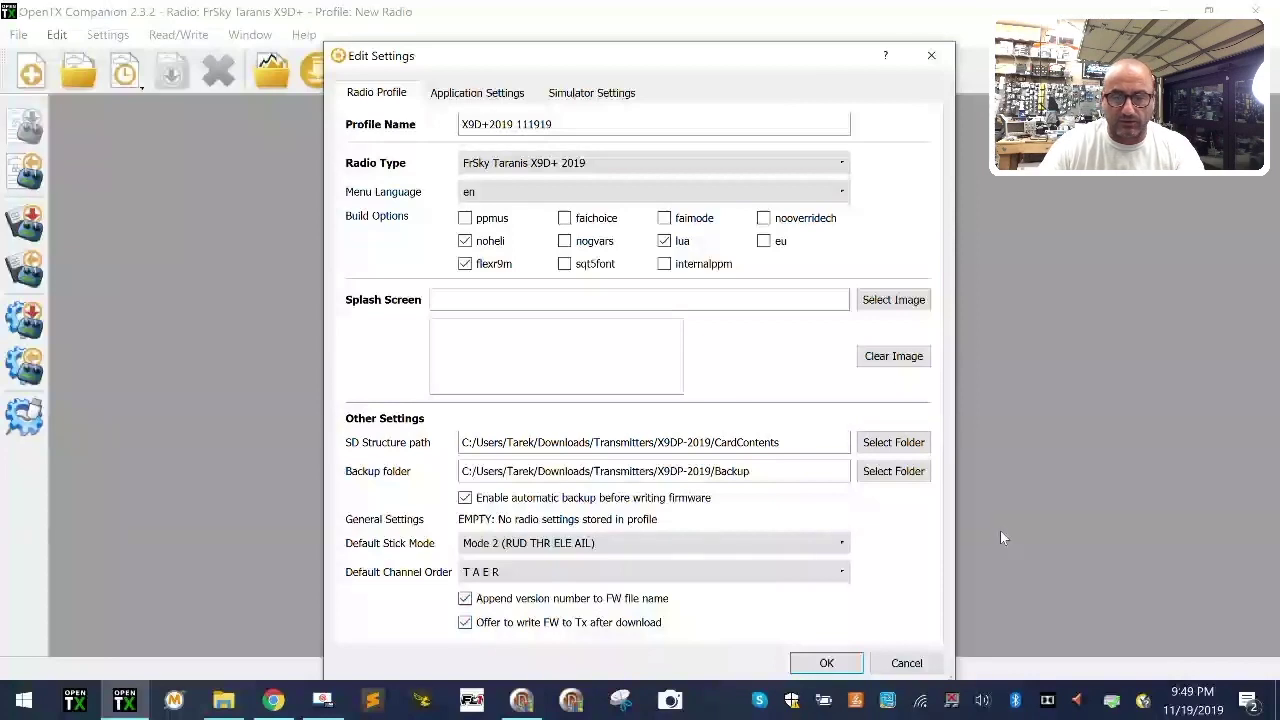
Step: Select Releases (stable) as the release channel in the application settings
left_click(478, 96)
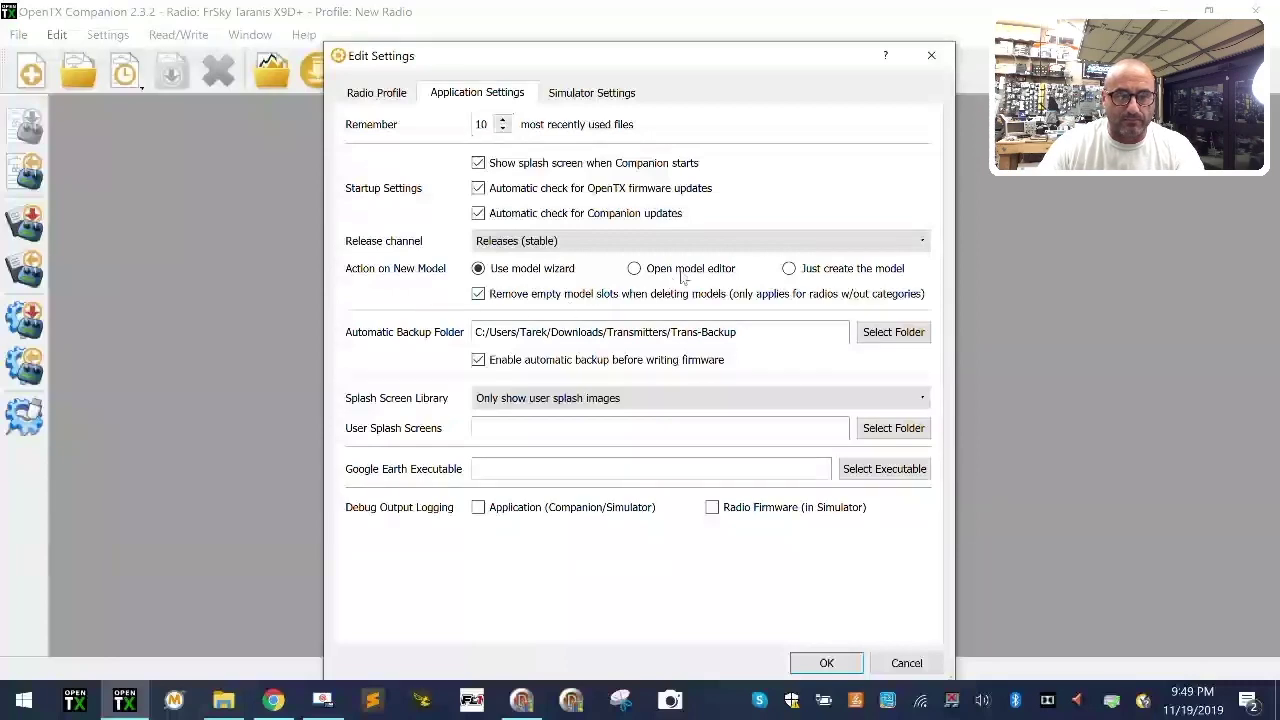
left_click(565, 242)
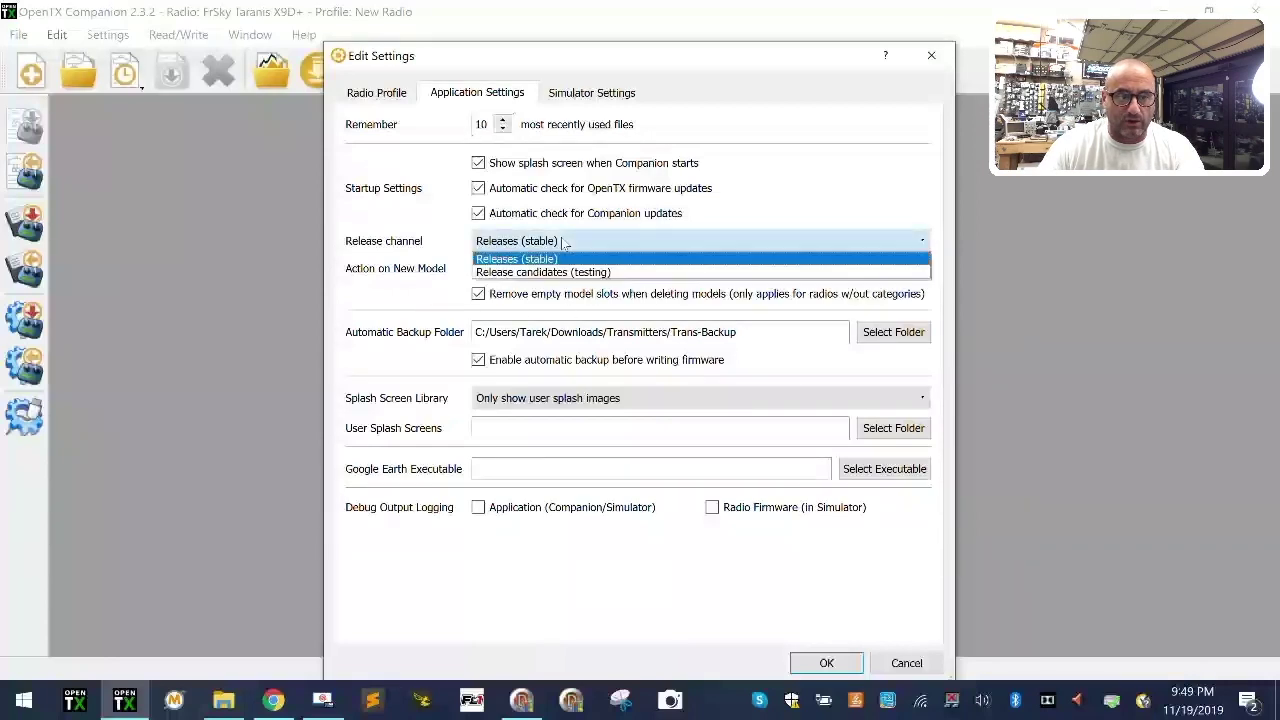
left_click(560, 260)
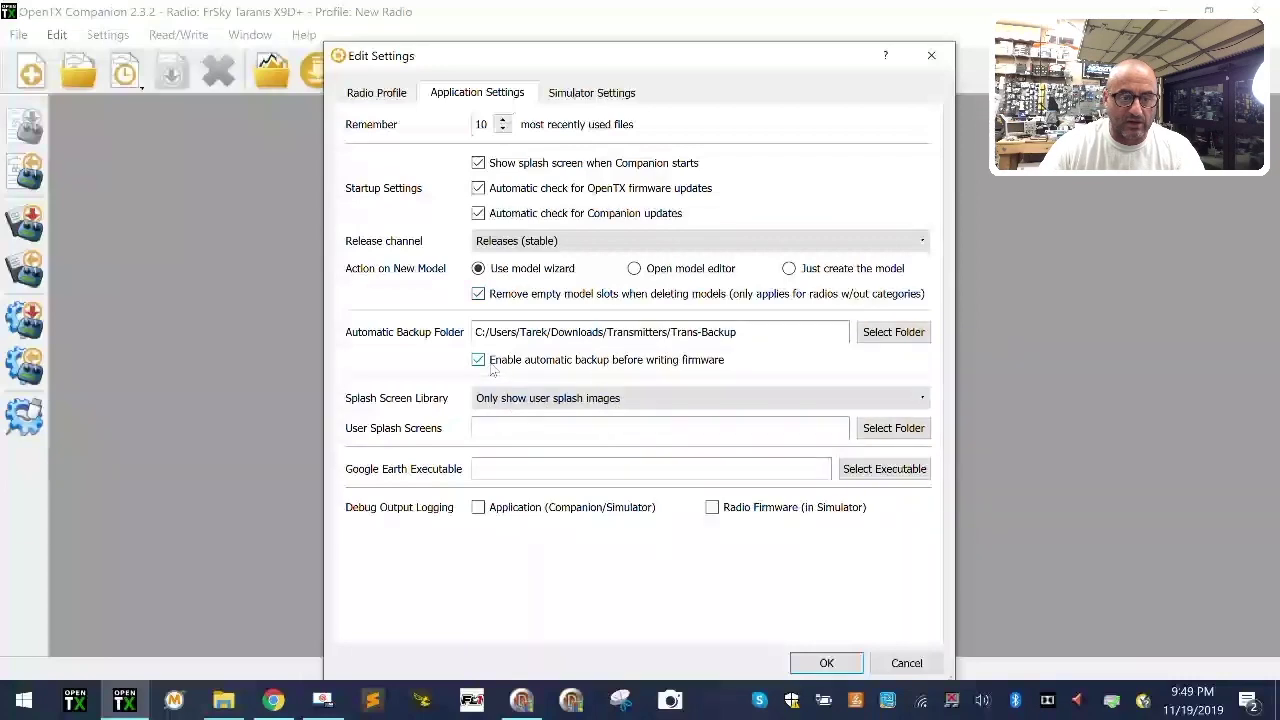
Step: Set the application's automatic backup folder to Downloads/Transmitters/X9DP-2019/Backup and save the settings
left_click(886, 334)
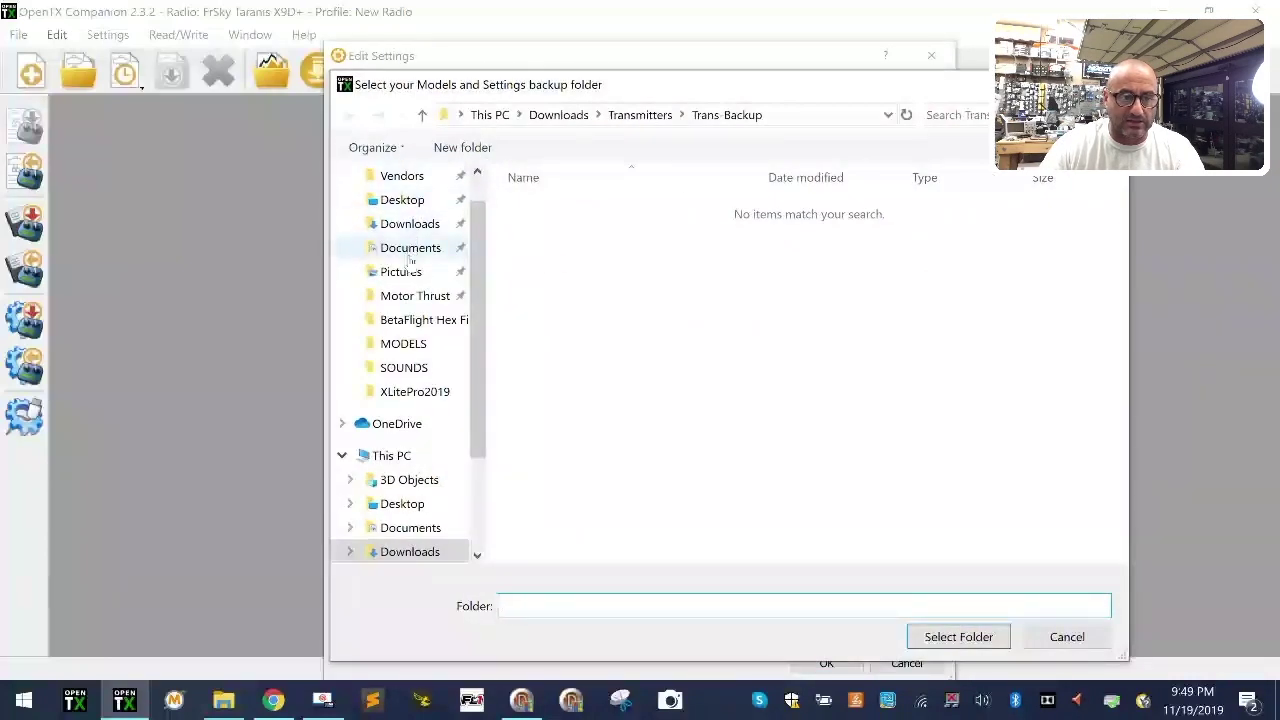
scroll(421, 321, "up", 2)
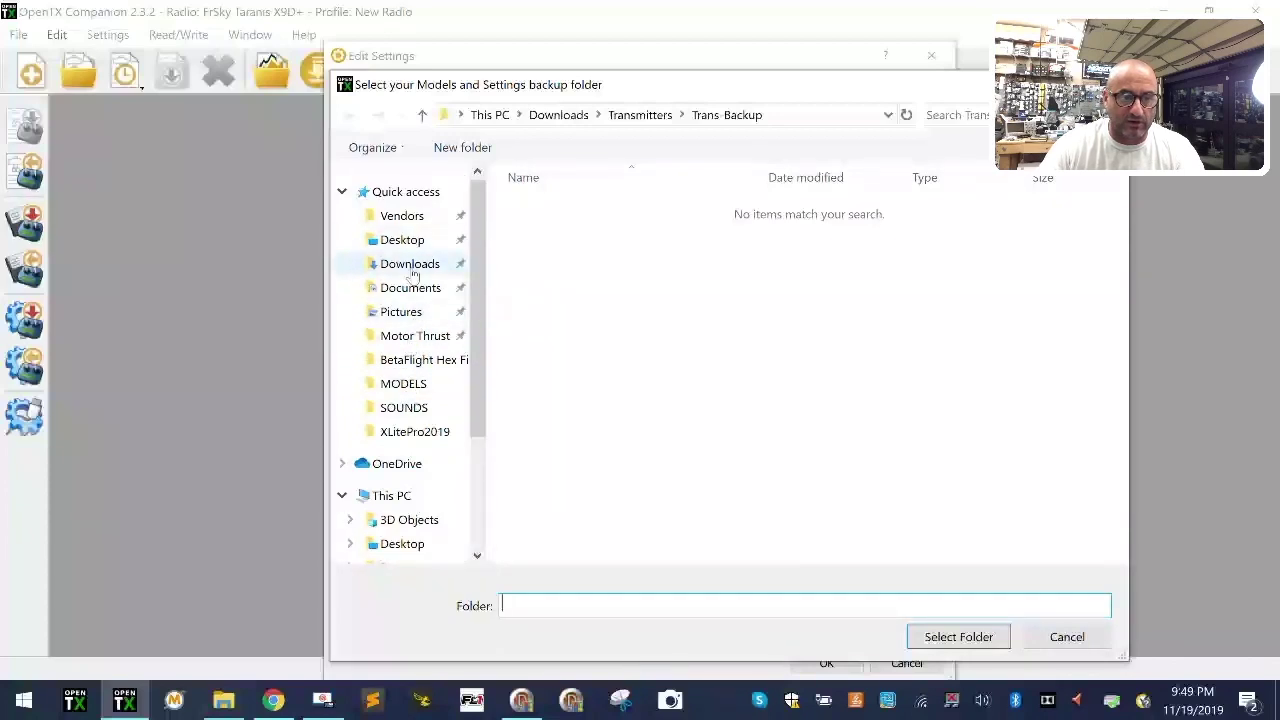
scroll(392, 538, "down", 2)
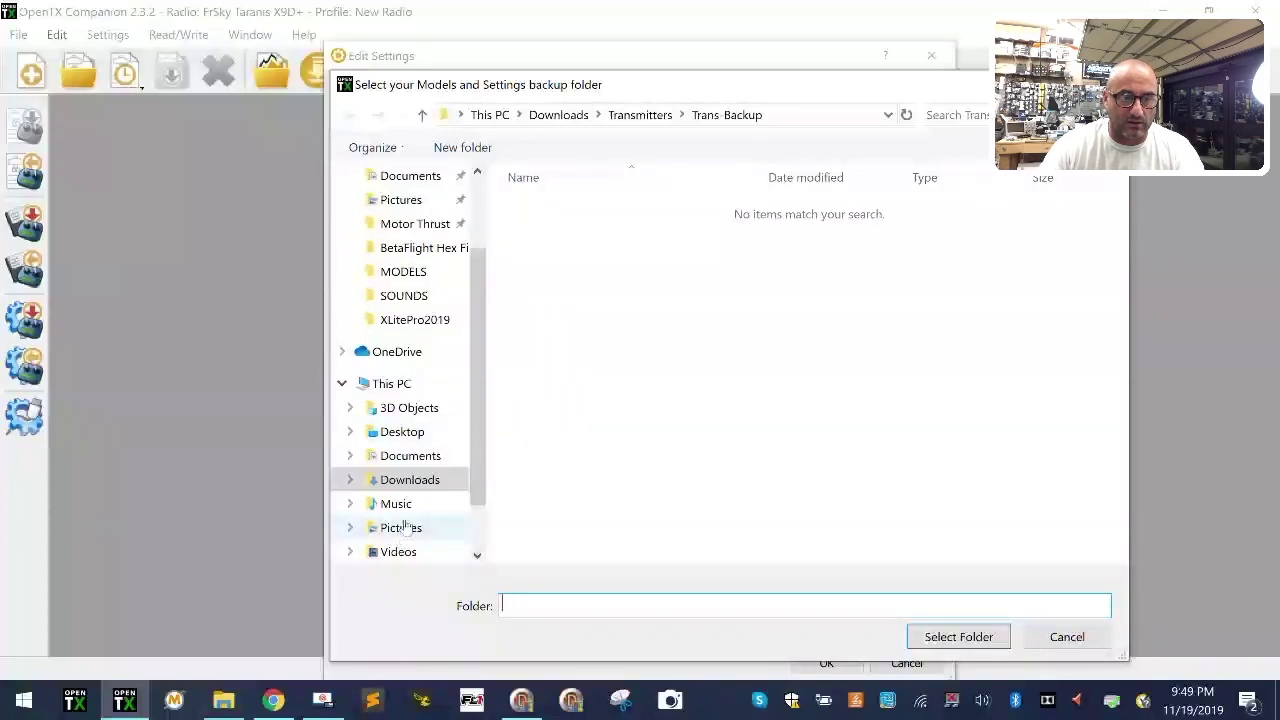
left_click(410, 456)
left_click(410, 480)
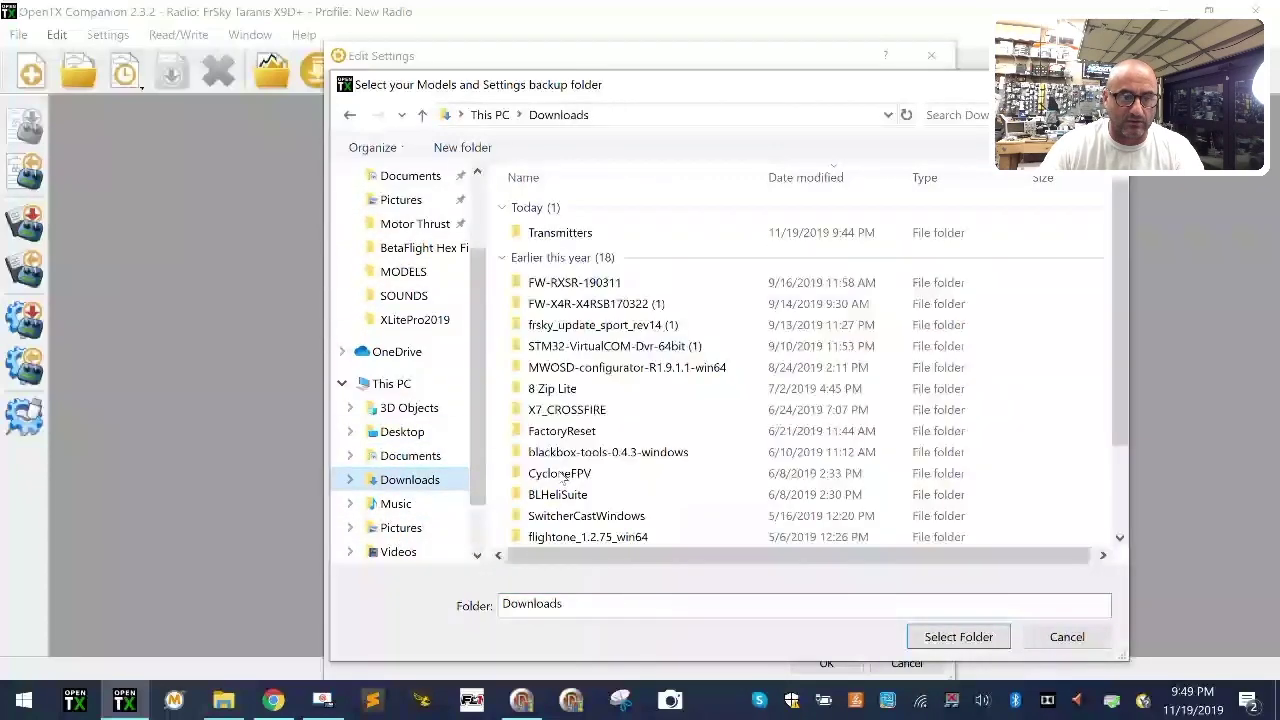
double_click(580, 230)
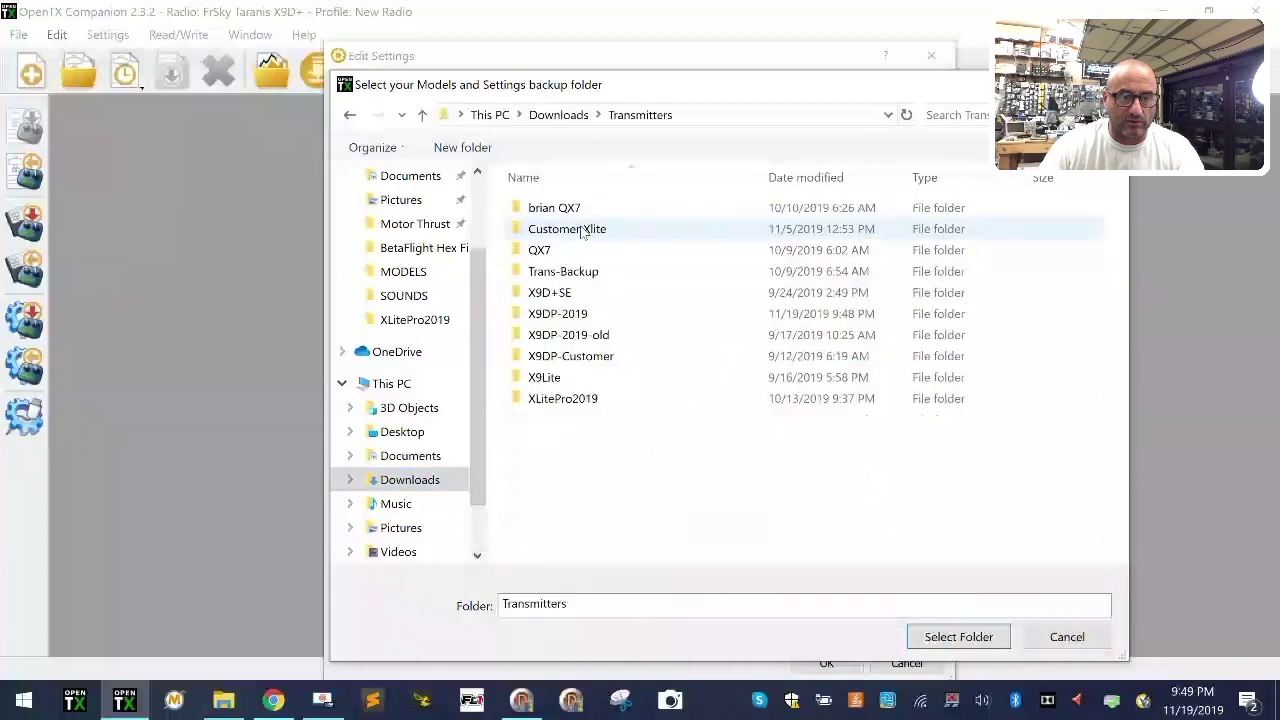
double_click(593, 314)
double_click(612, 212)
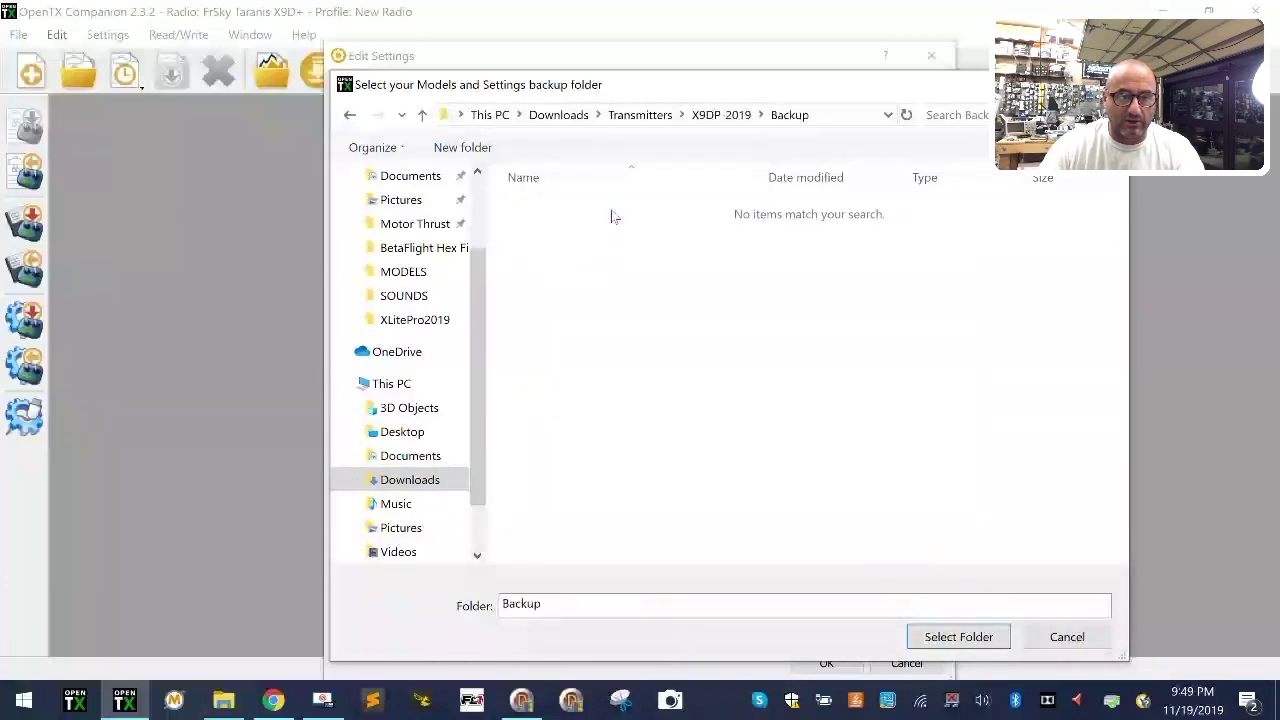
left_click(965, 637)
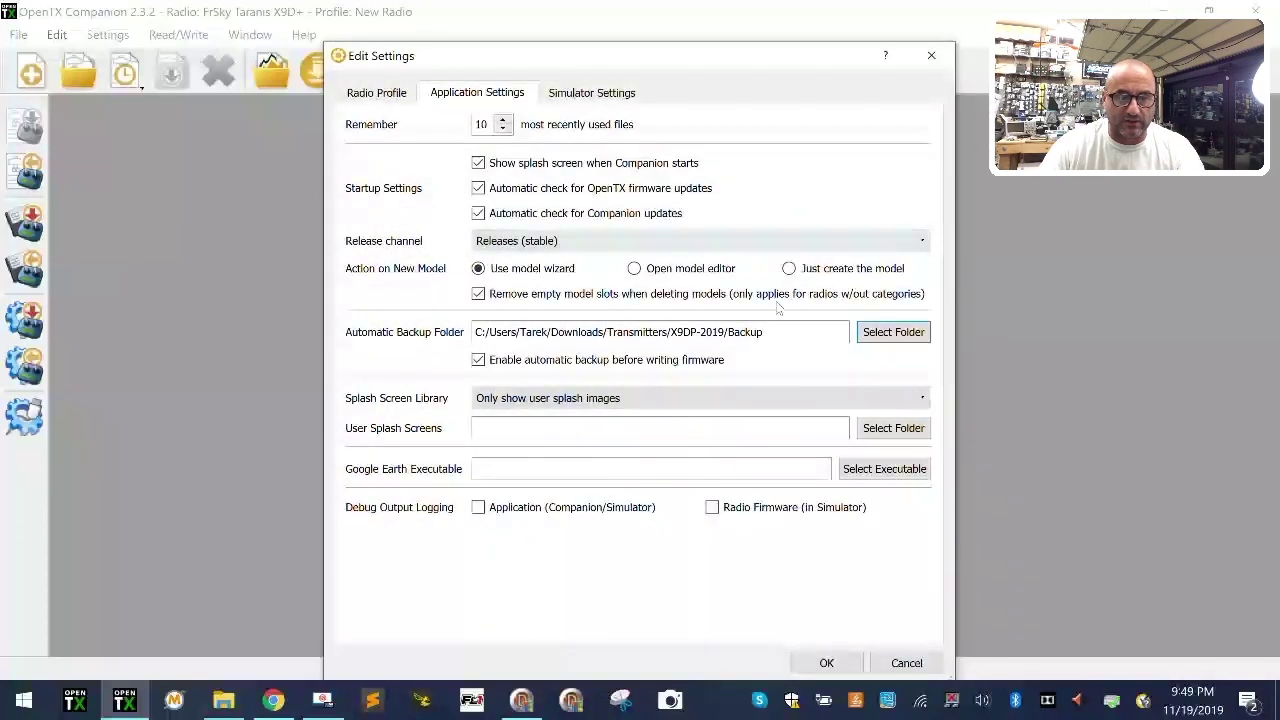
left_click(376, 92)
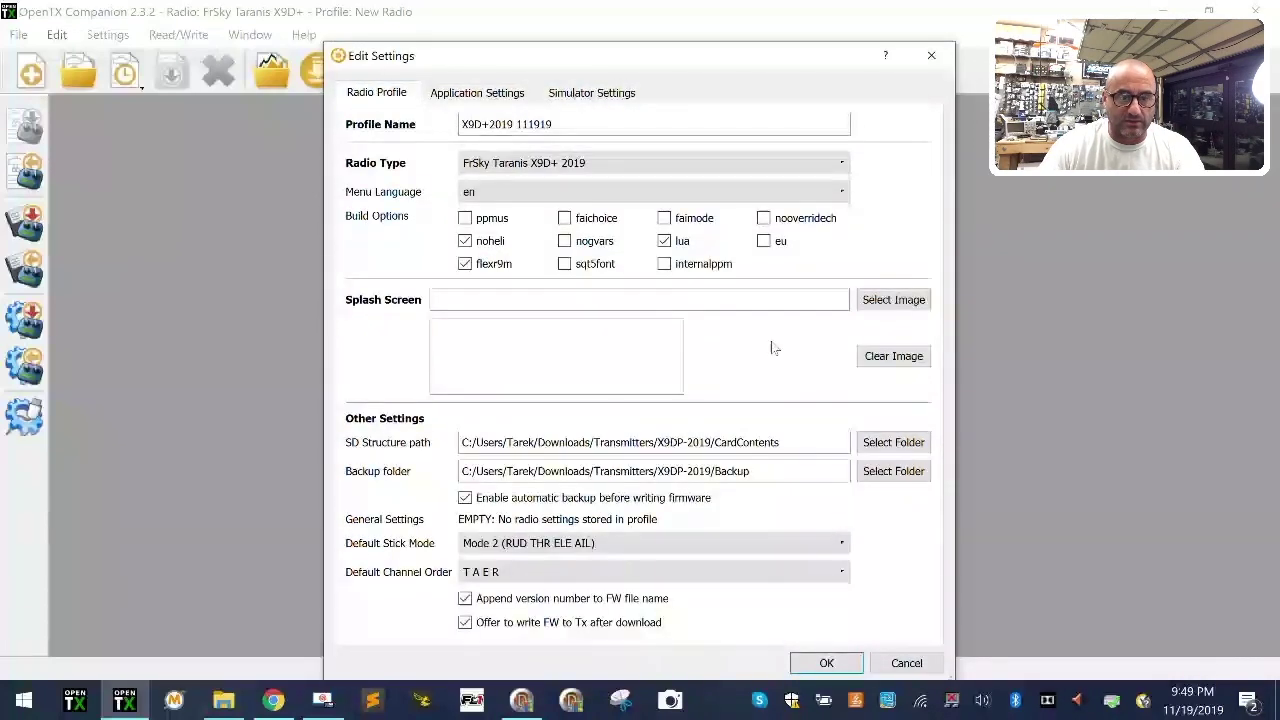
left_click(828, 663)
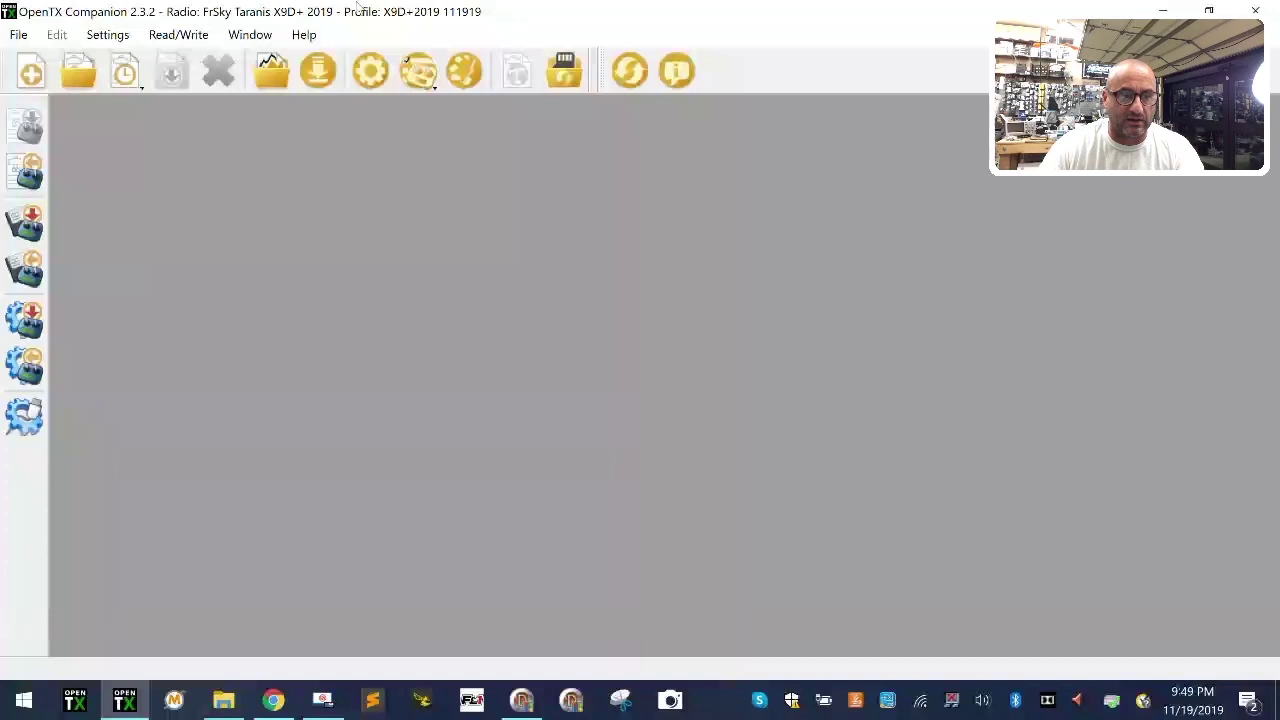
left_click(128, 40)
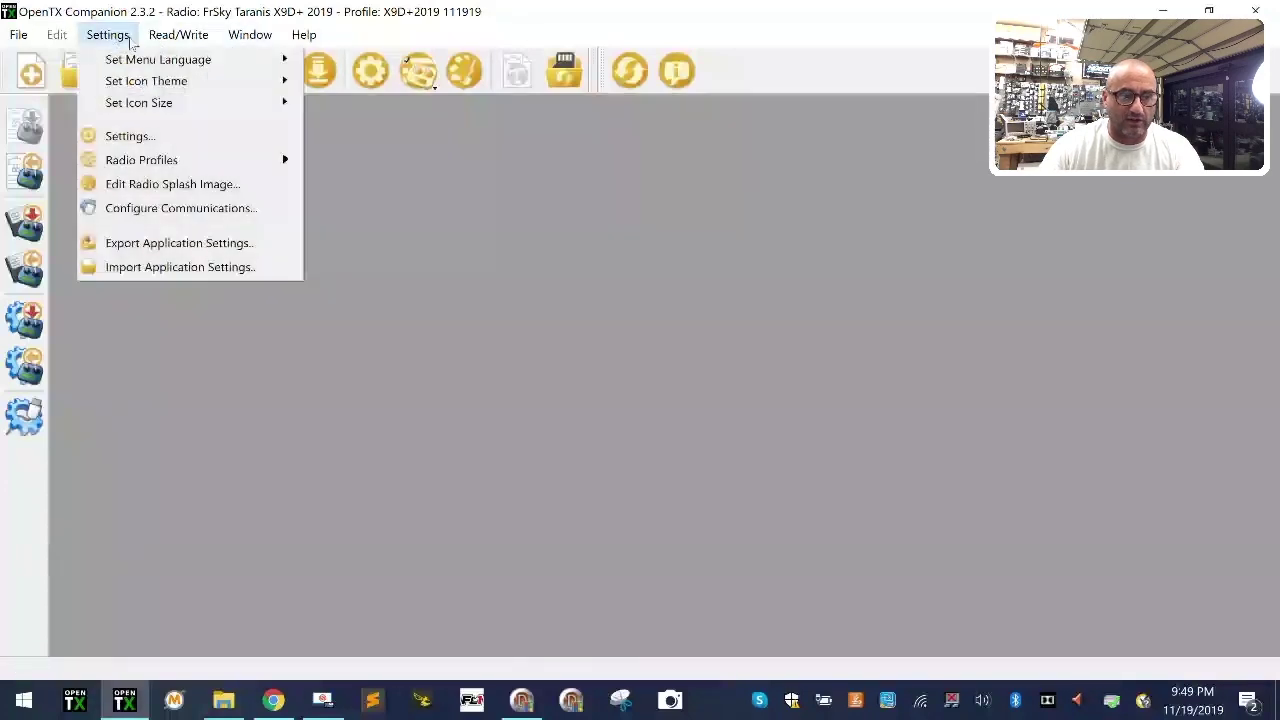
mouse_move(141, 160)
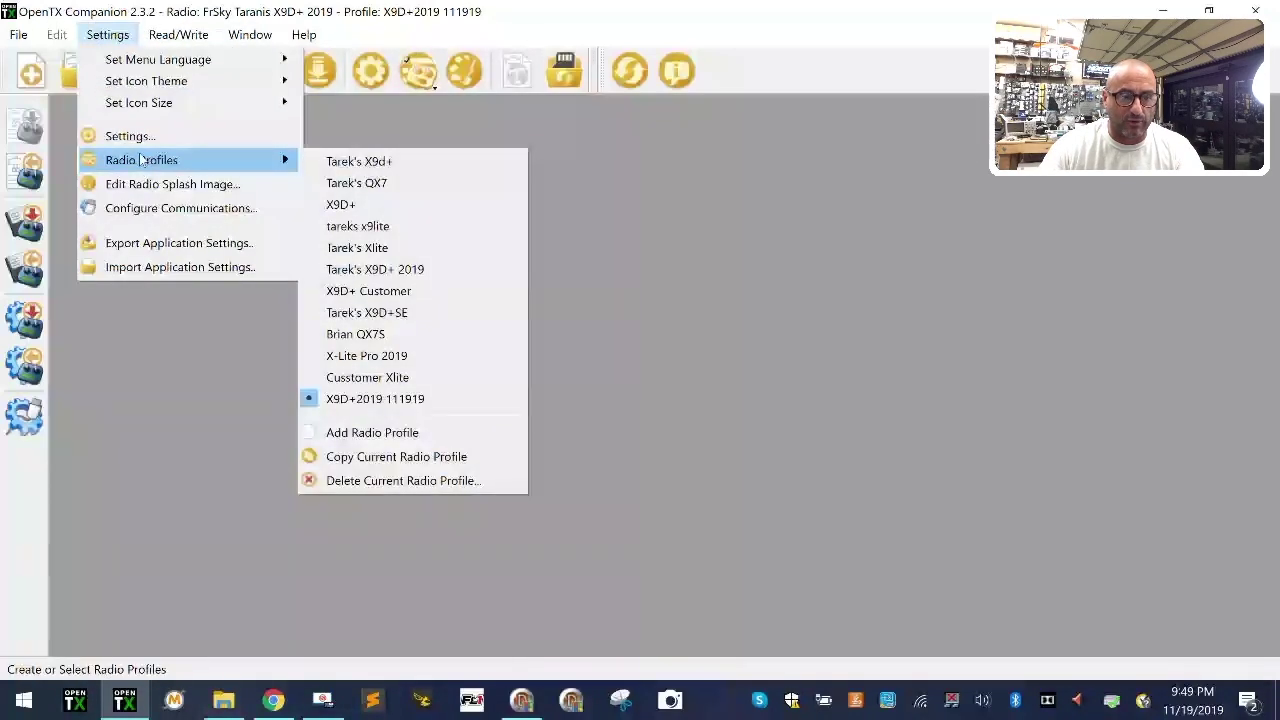
left_click(388, 400)
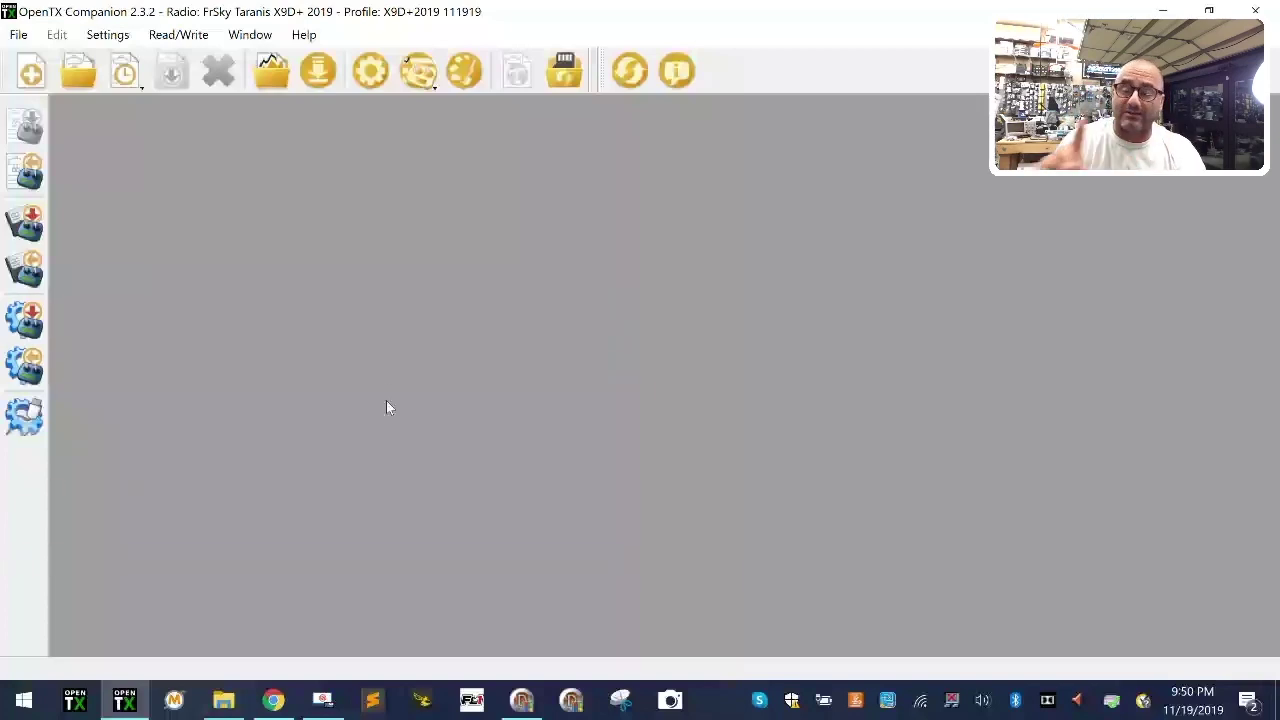
Step: Check for firmware updates and accept the download of version 2.3.2 for the X9D+ 2019
left_click(319, 76)
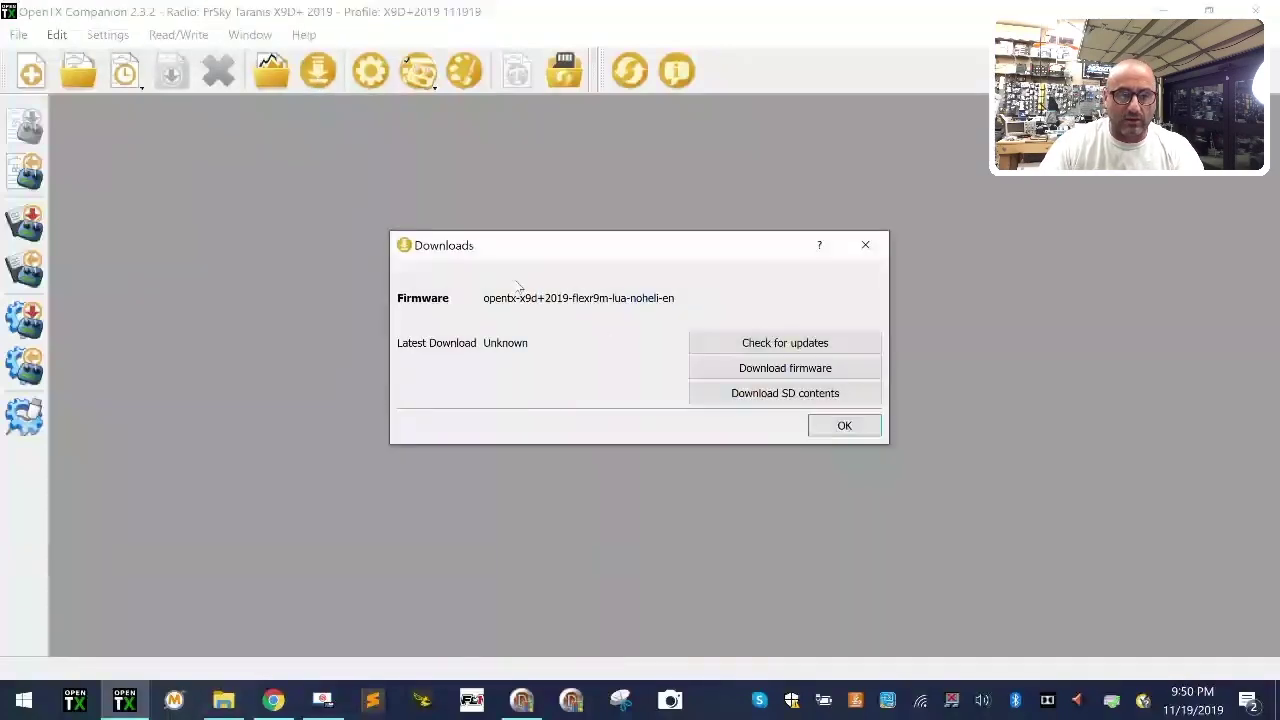
left_click(806, 345)
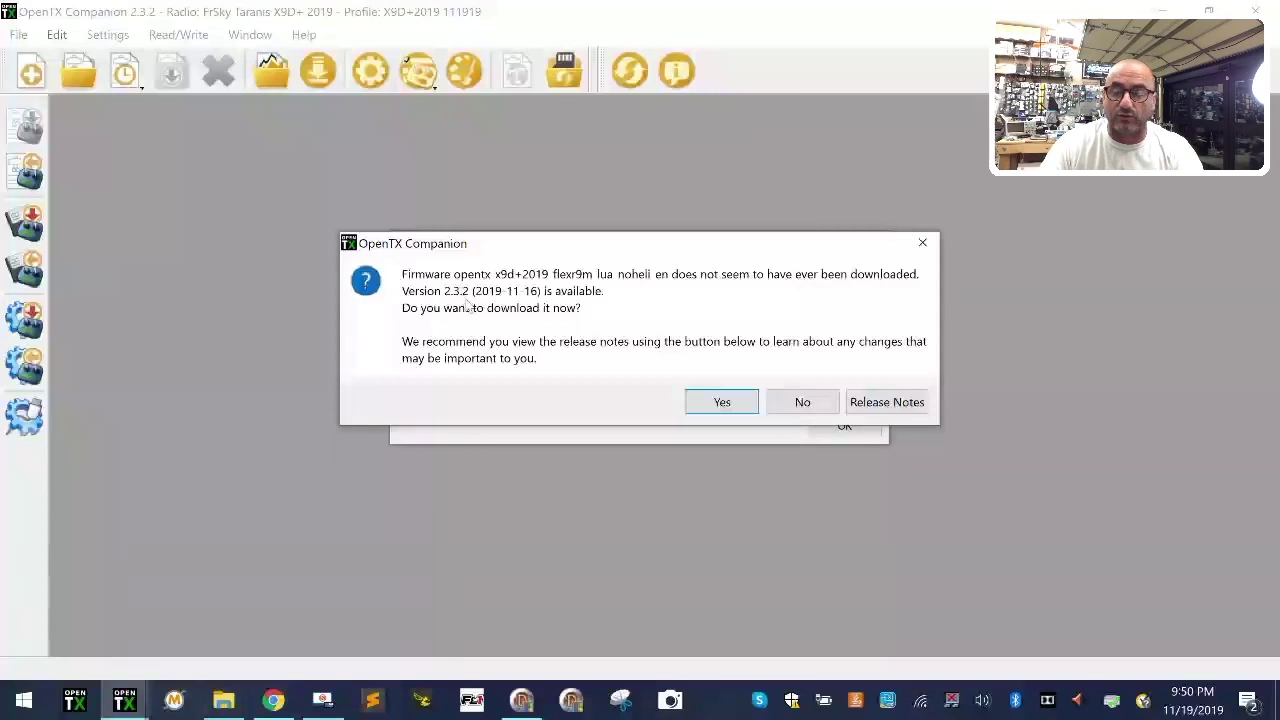
left_click(742, 405)
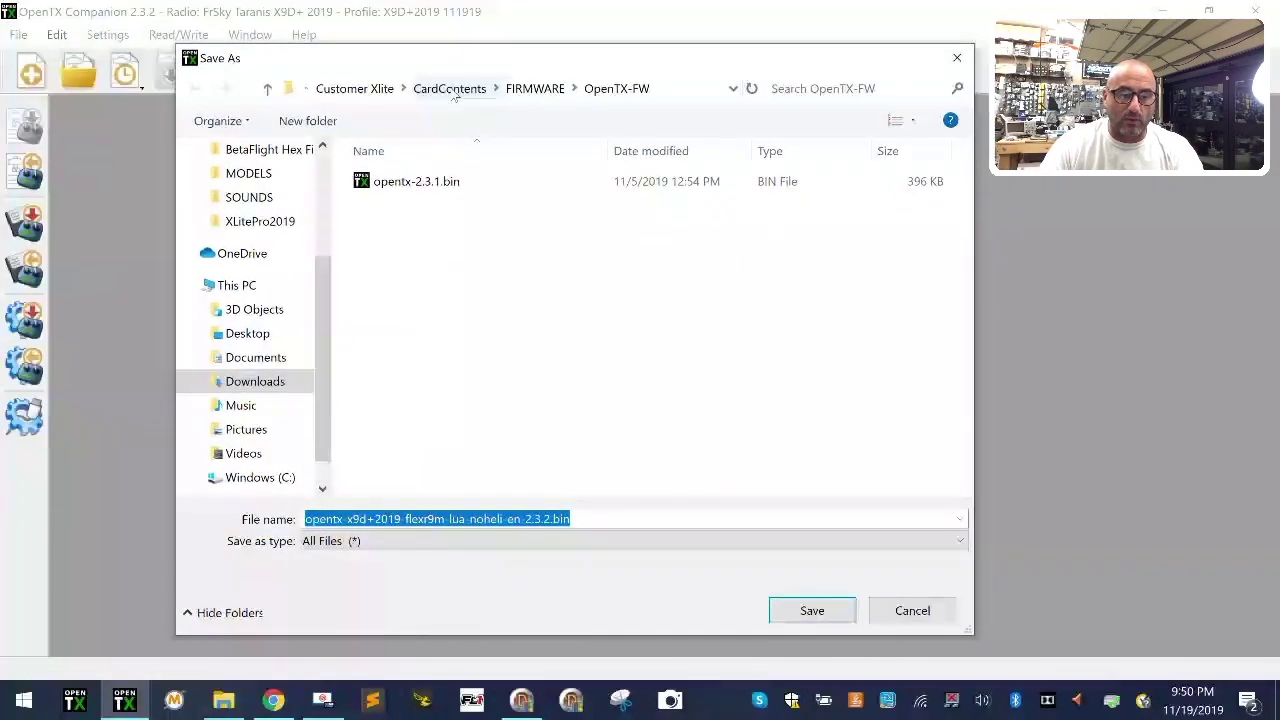
Step: Create an OpenTXFW folder inside Downloads/Transmitters/X9DP-2019/CardContents for the firmware download
left_click(262, 381)
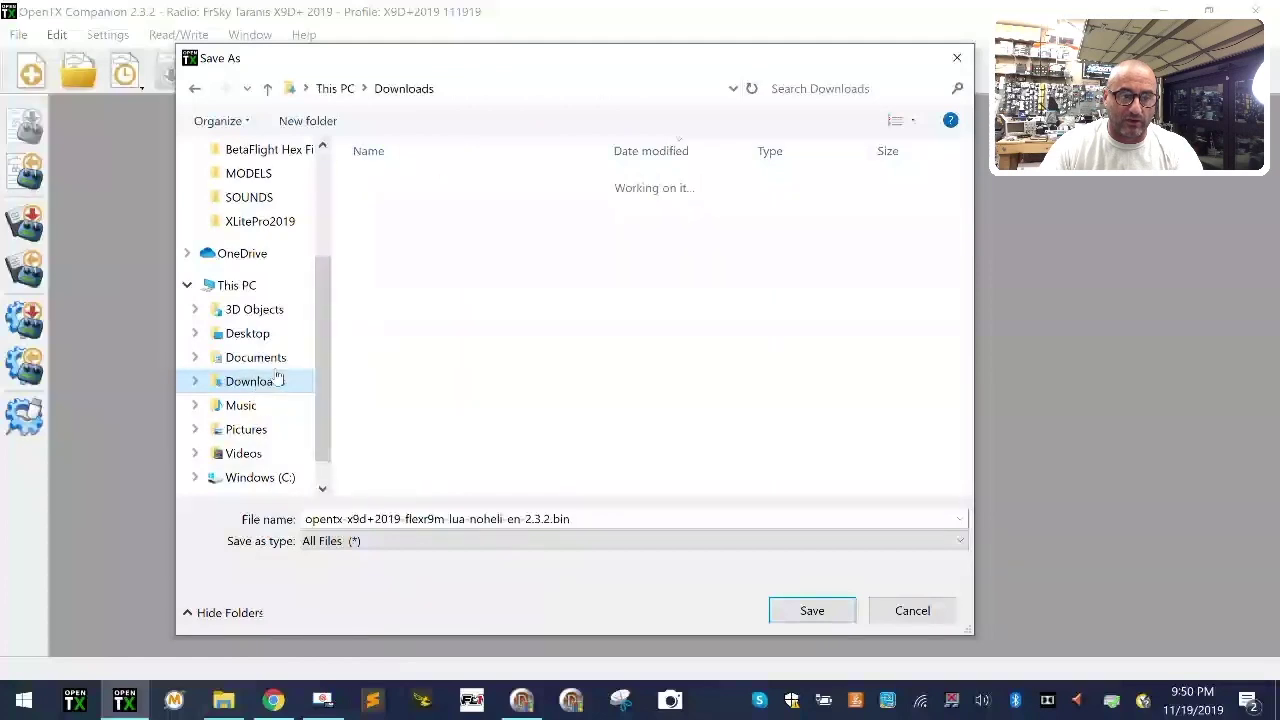
double_click(425, 224)
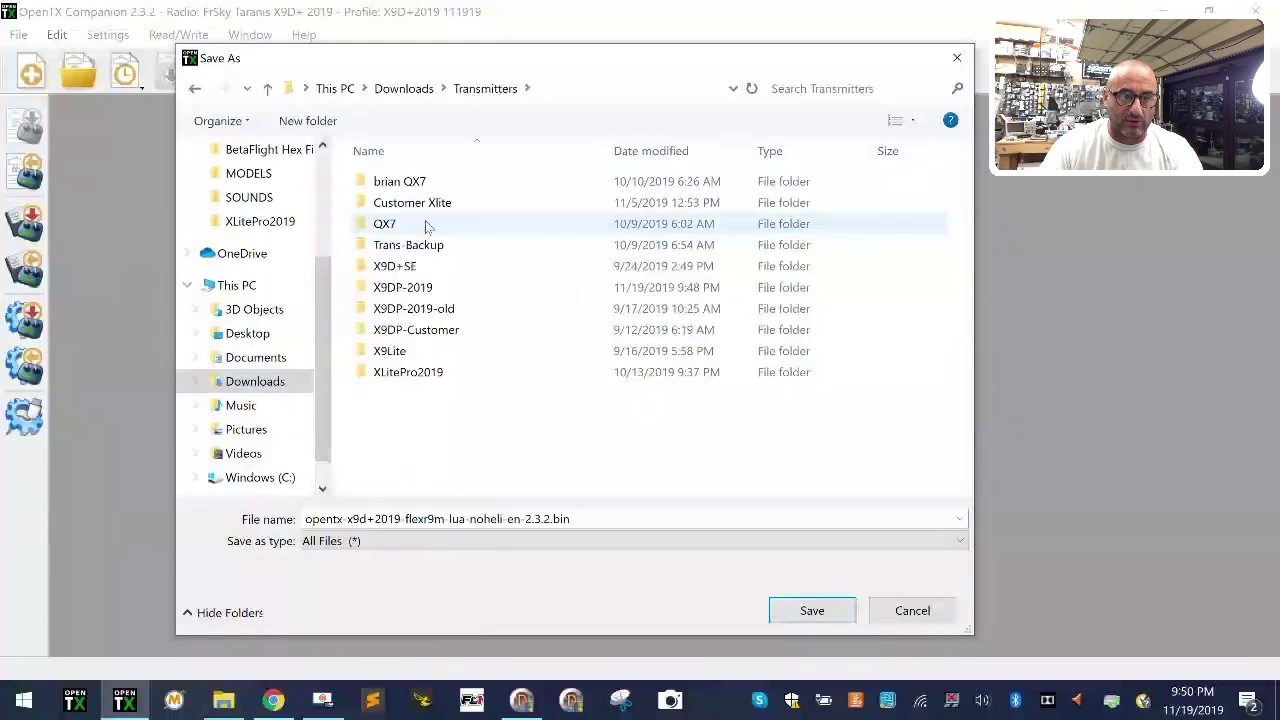
double_click(472, 292)
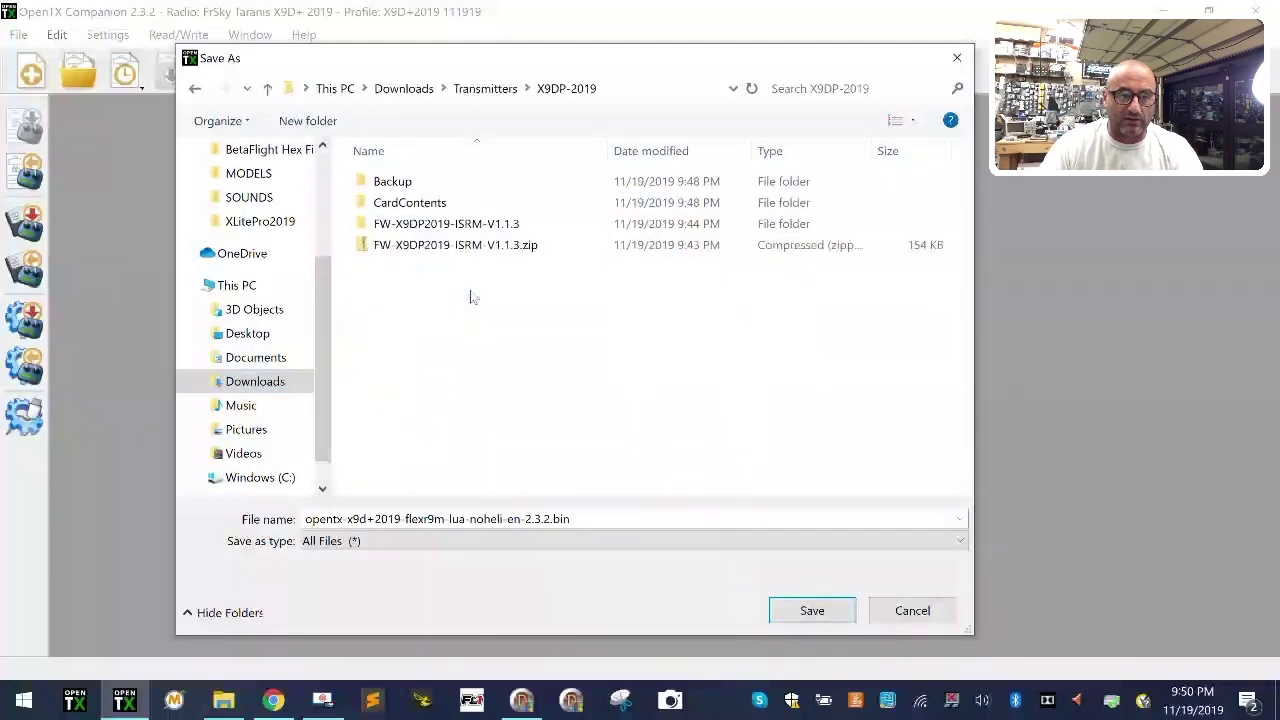
double_click(440, 203)
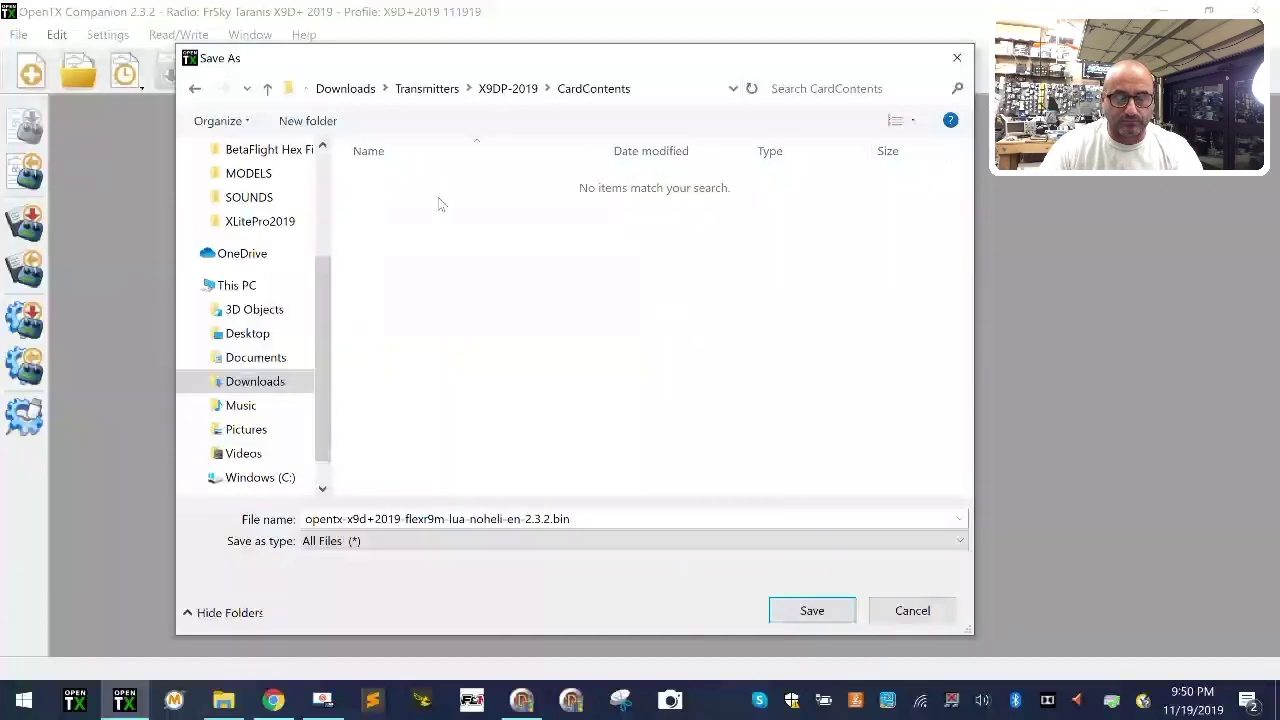
right_click(437, 200)
mouse_move(300, 458)
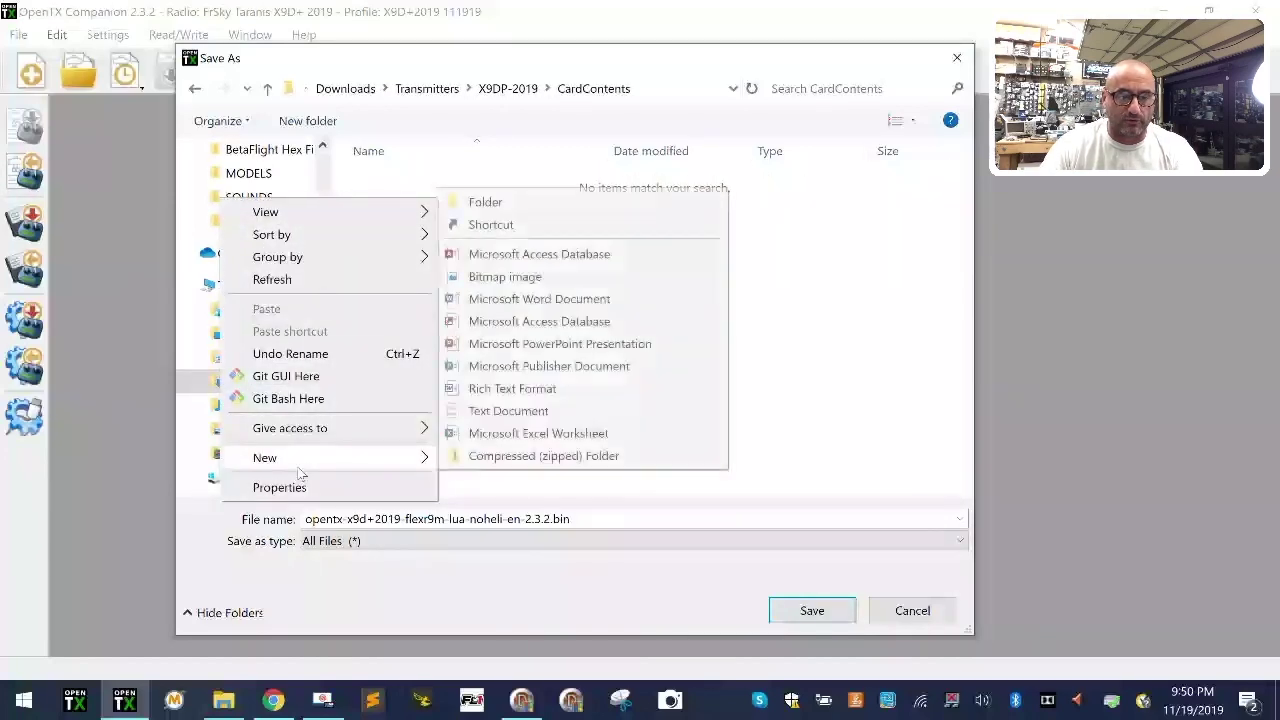
left_click(560, 203)
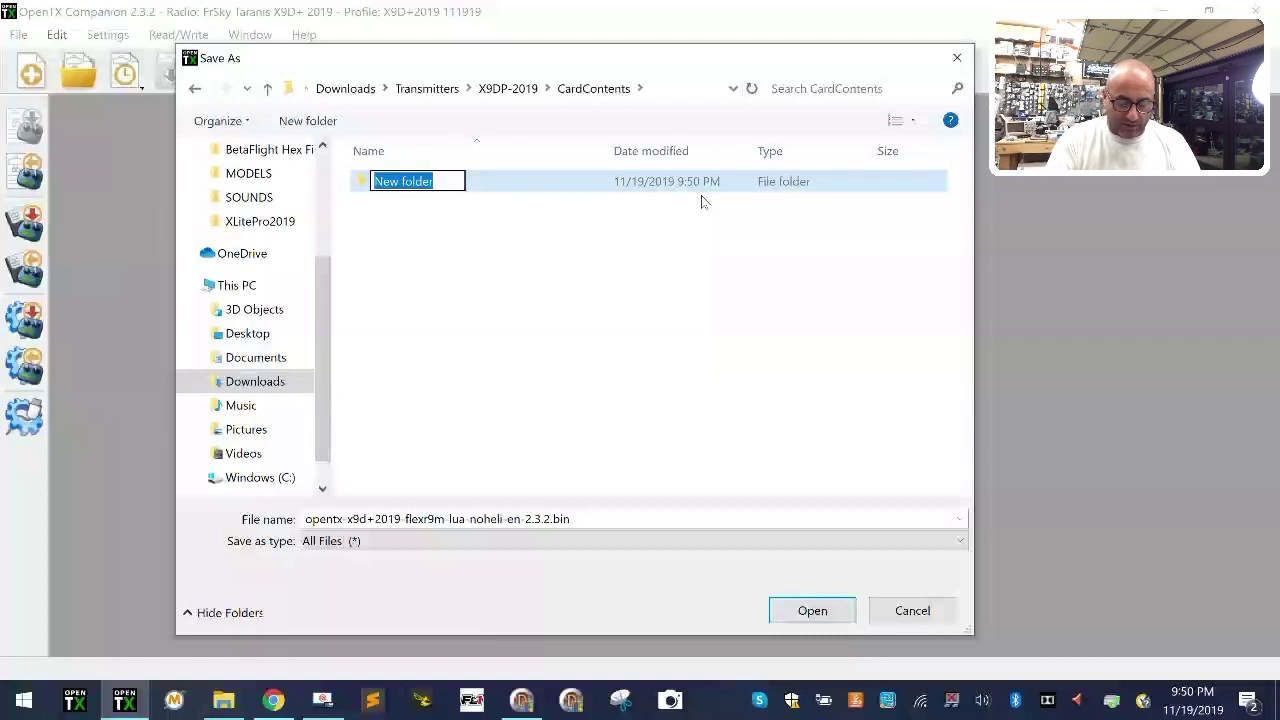
type("F")
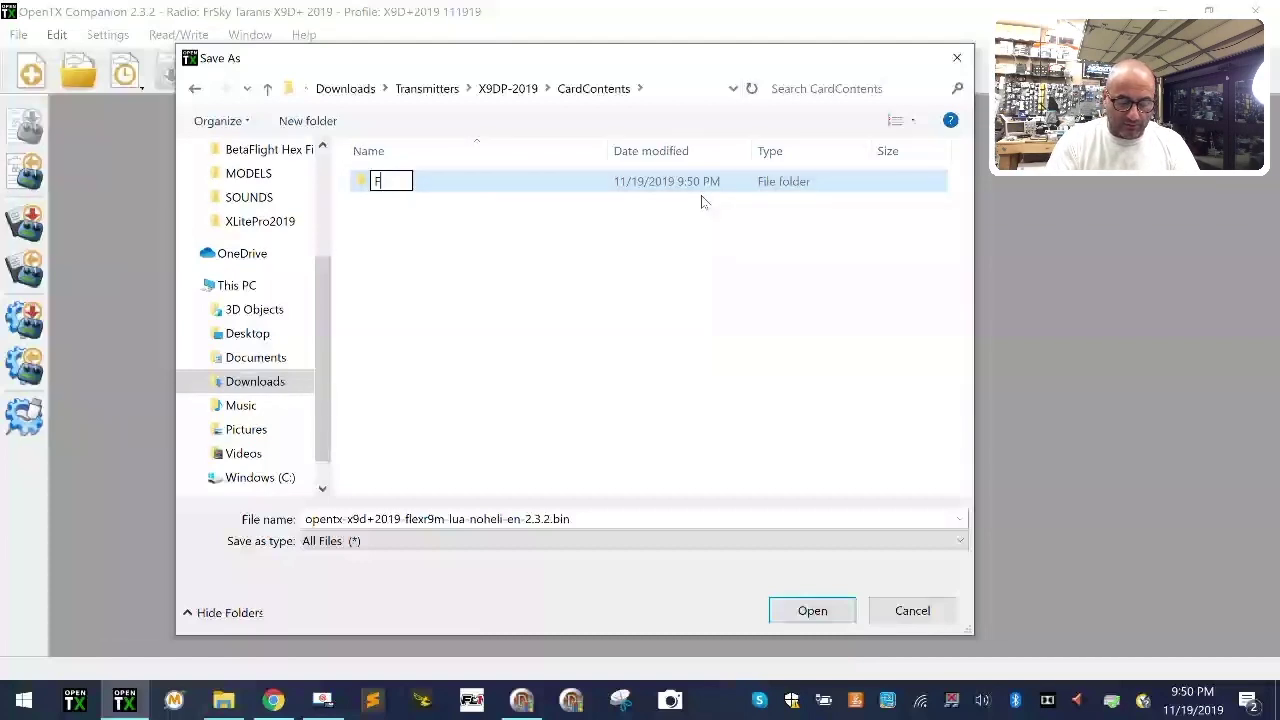
key("BackSpace")
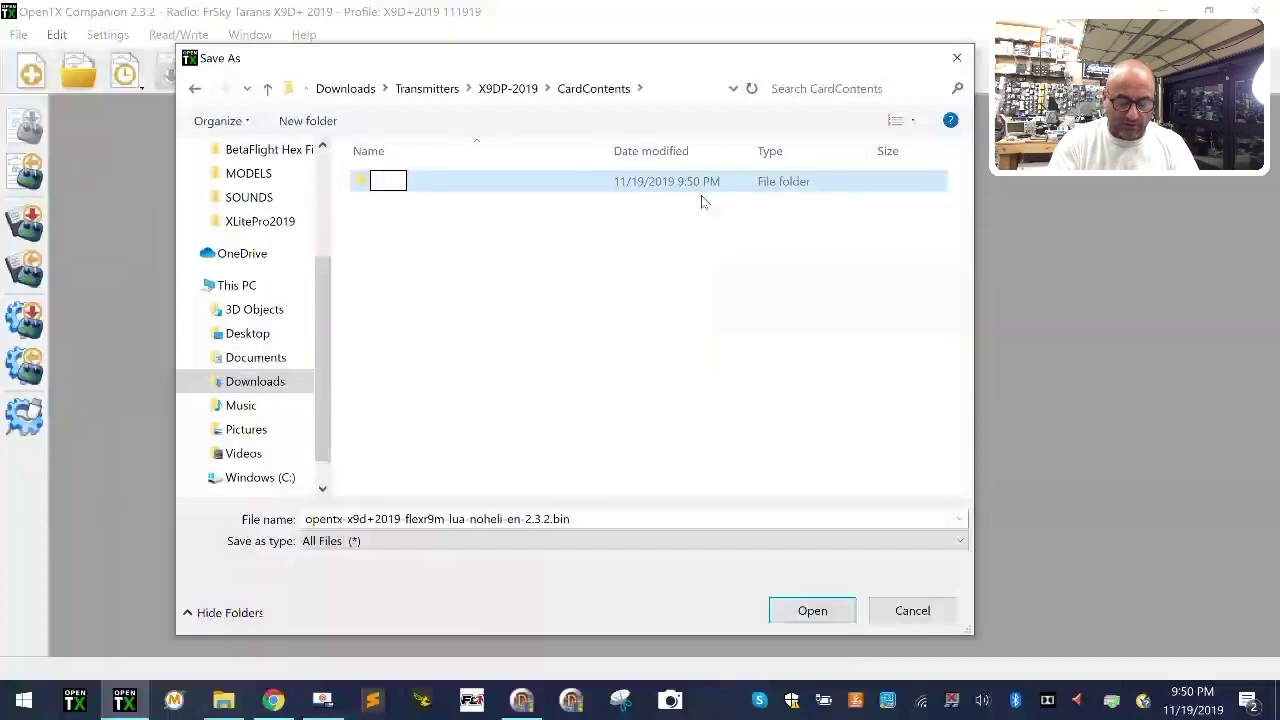
type("OpenTXFW")
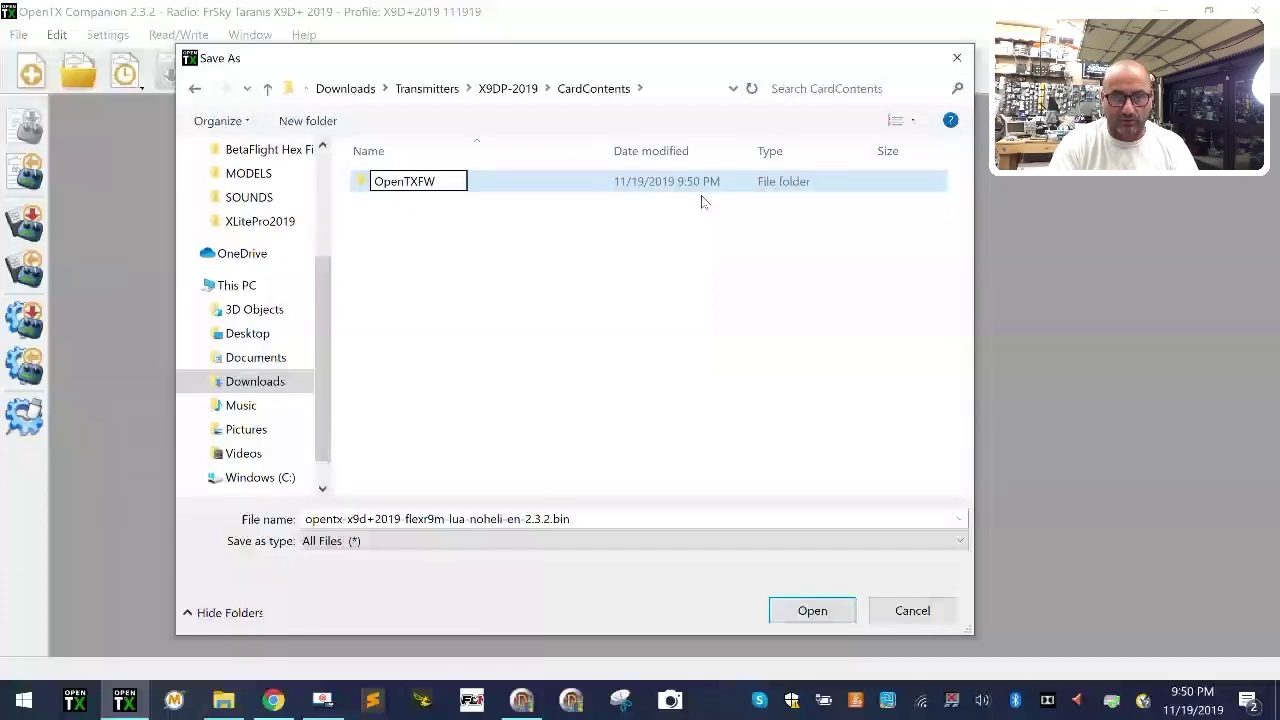
key("Return")
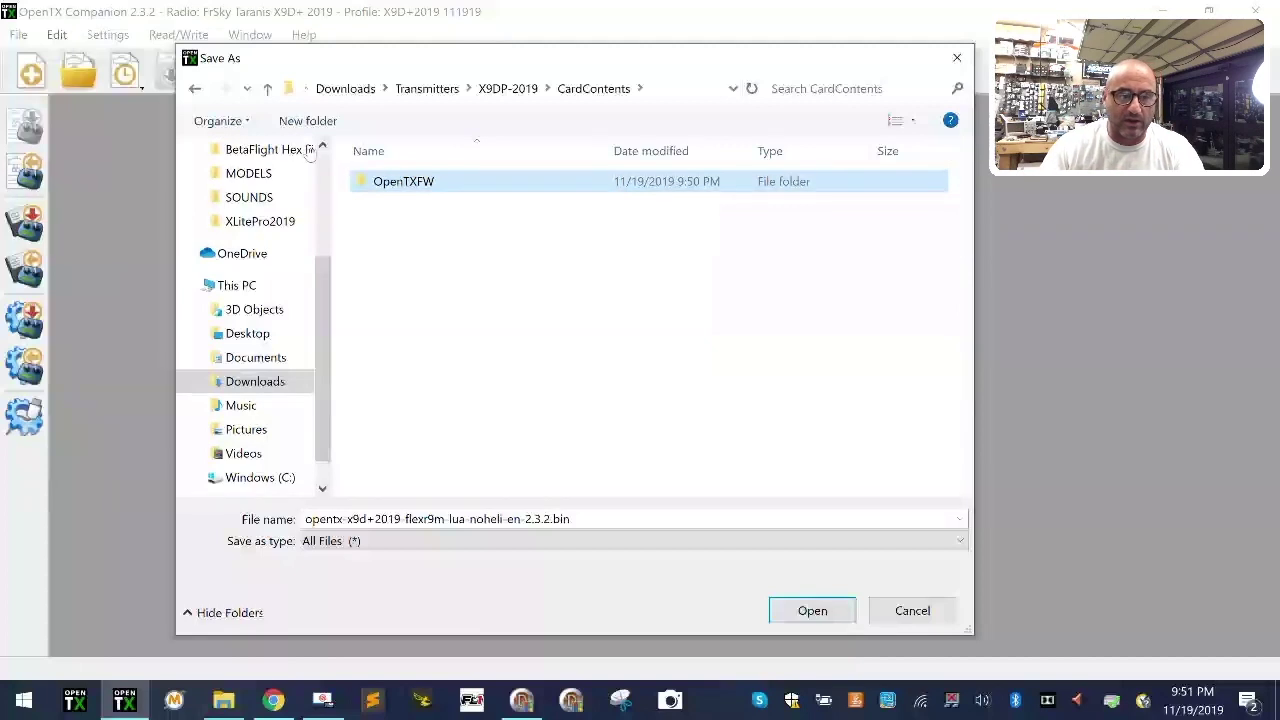
Step: Save the firmware in the OpenTXFW folder as opentx-2.3.2.bin and decline writing it to the radio
double_click(443, 181)
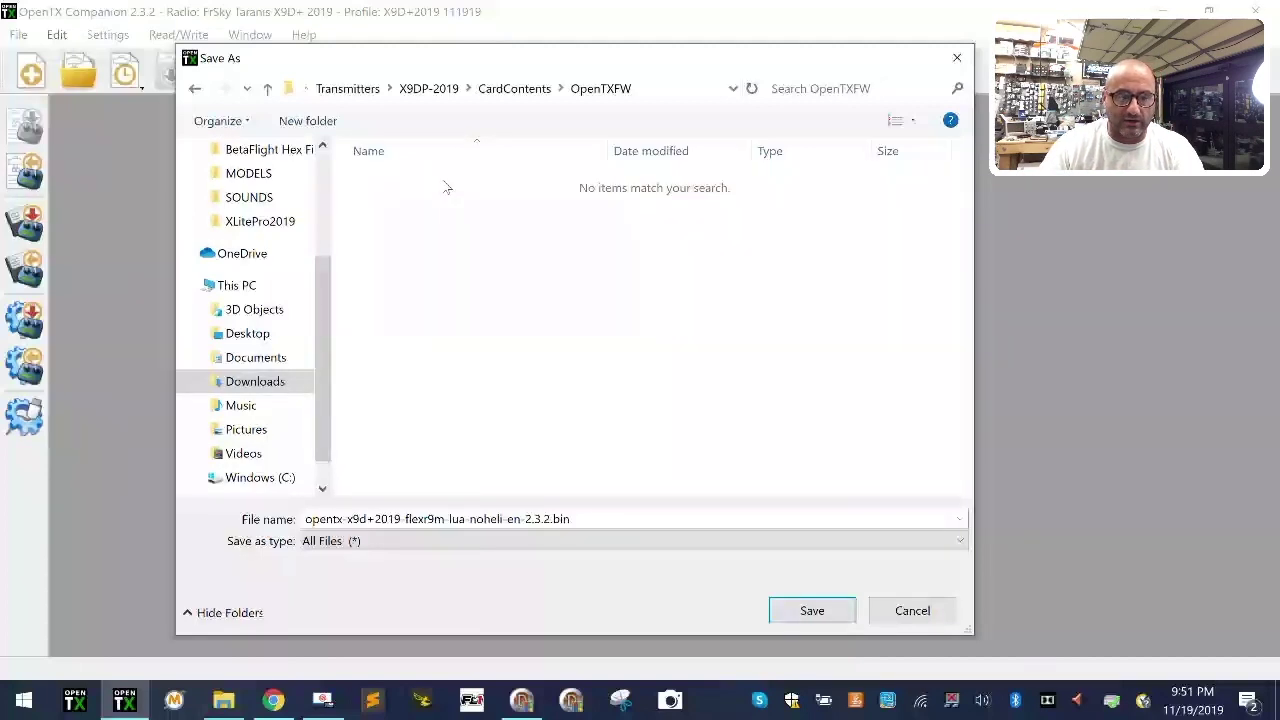
double_click(547, 519)
left_click(340, 519)
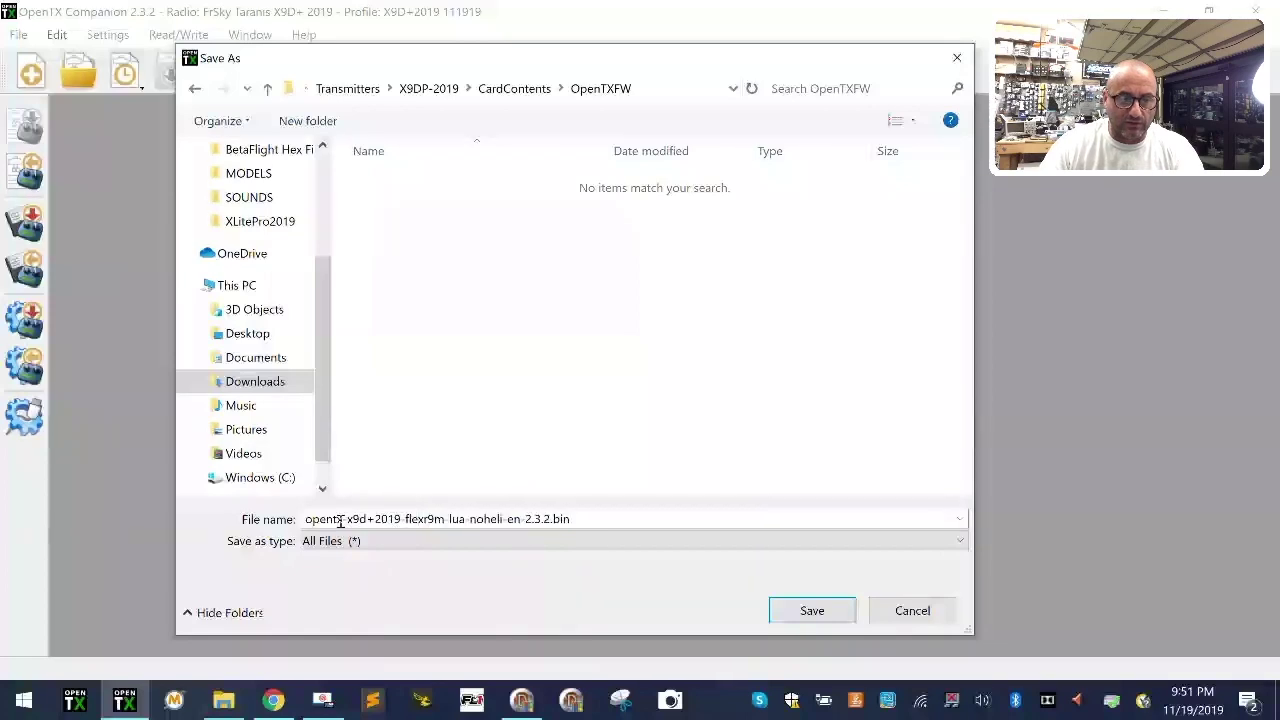
left_click_drag(346, 519, 490, 520)
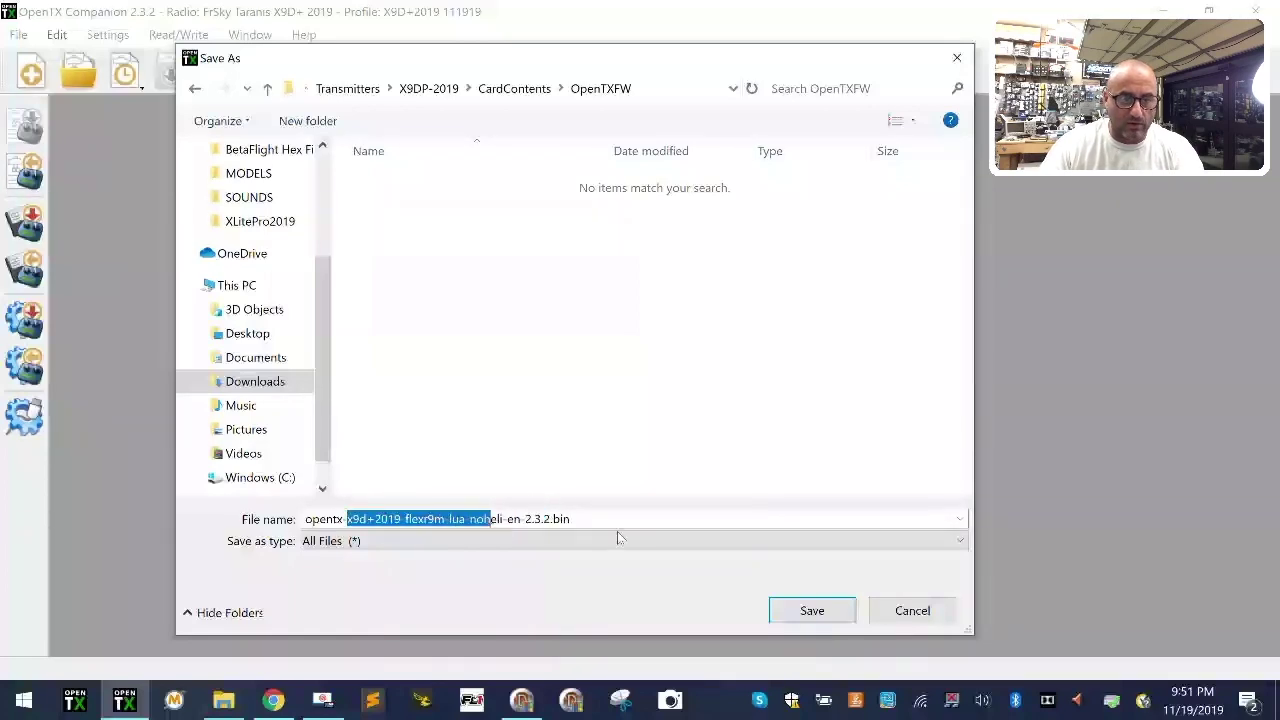
left_click(620, 520)
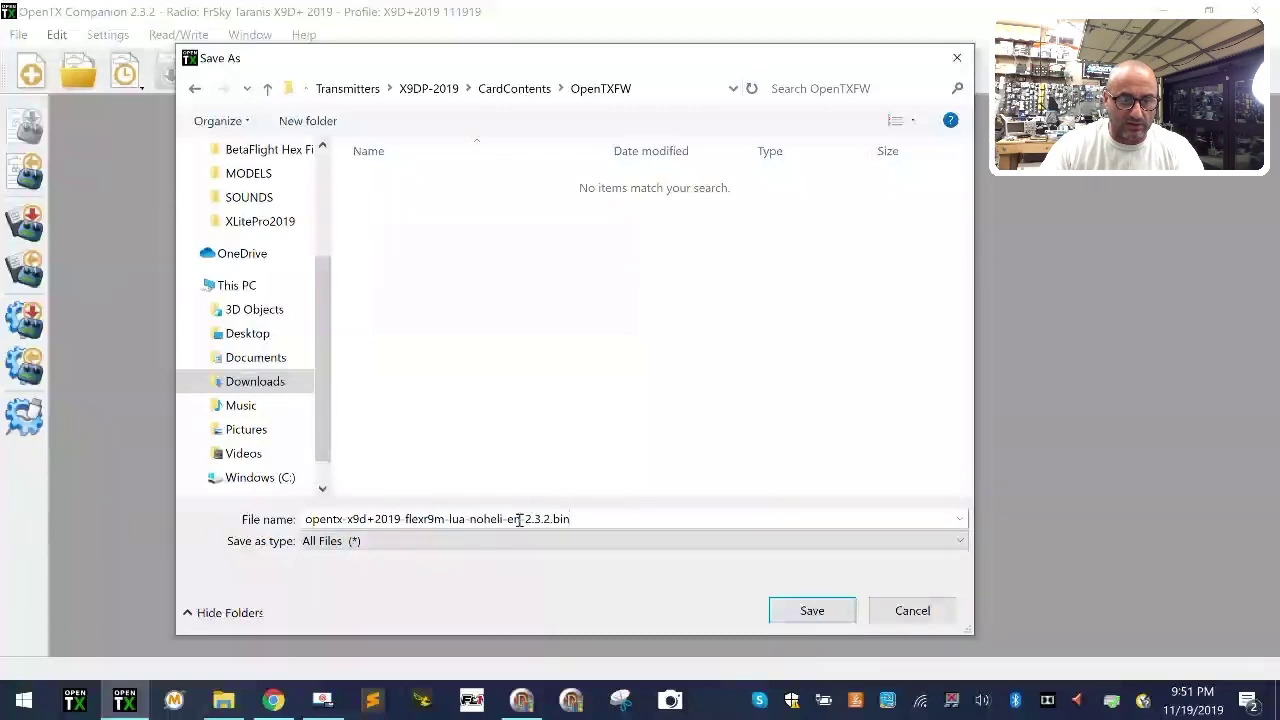
left_click_drag(521, 519, 348, 515)
key("BackSpace")
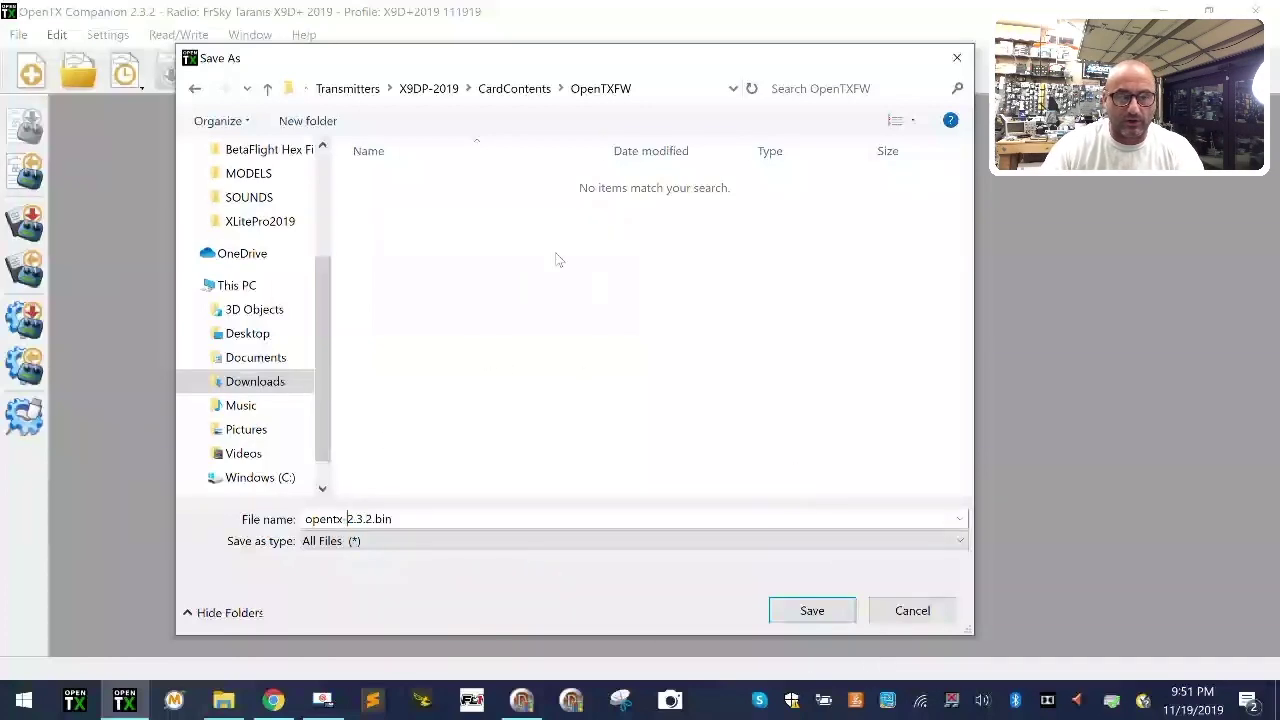
left_click(814, 610)
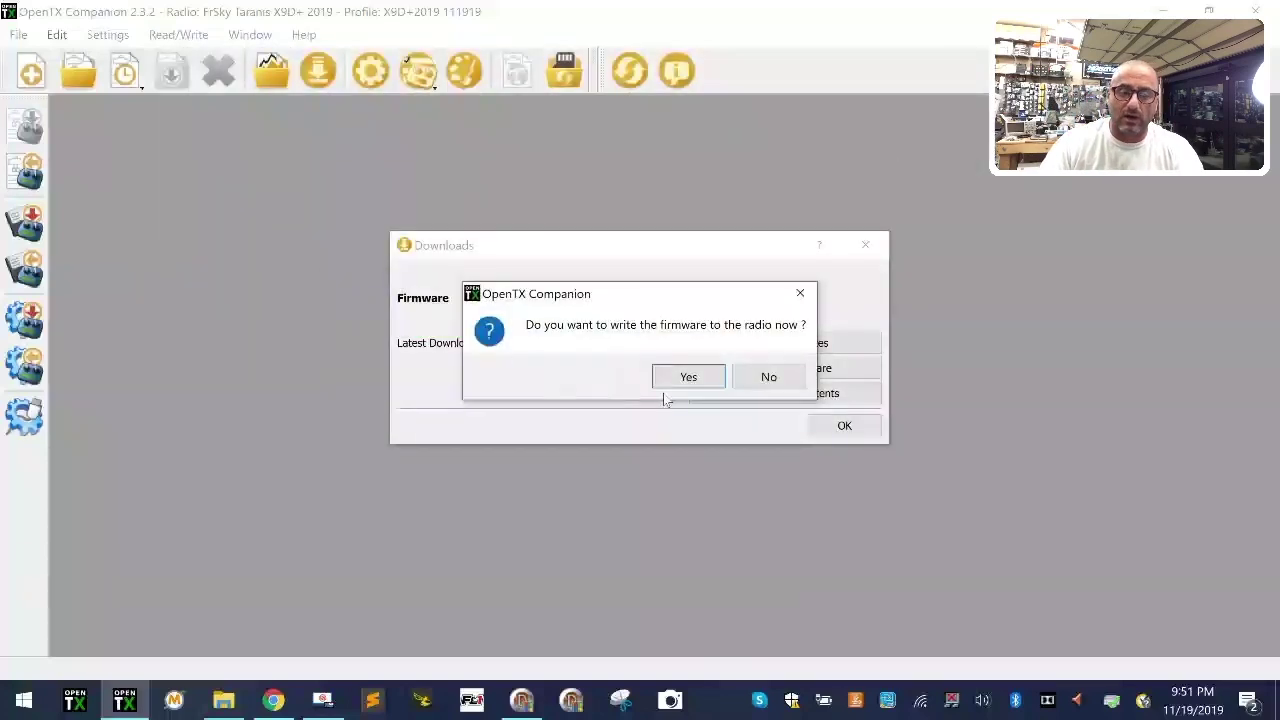
left_click(769, 376)
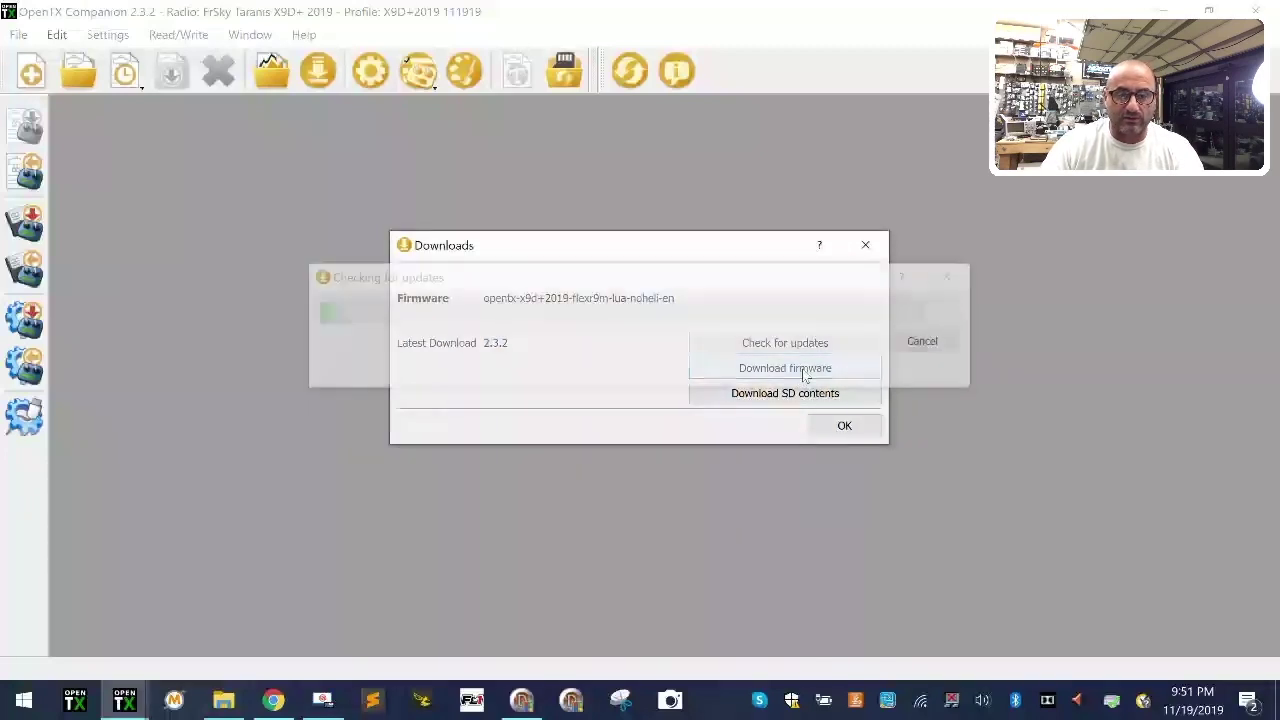
left_click(800, 370)
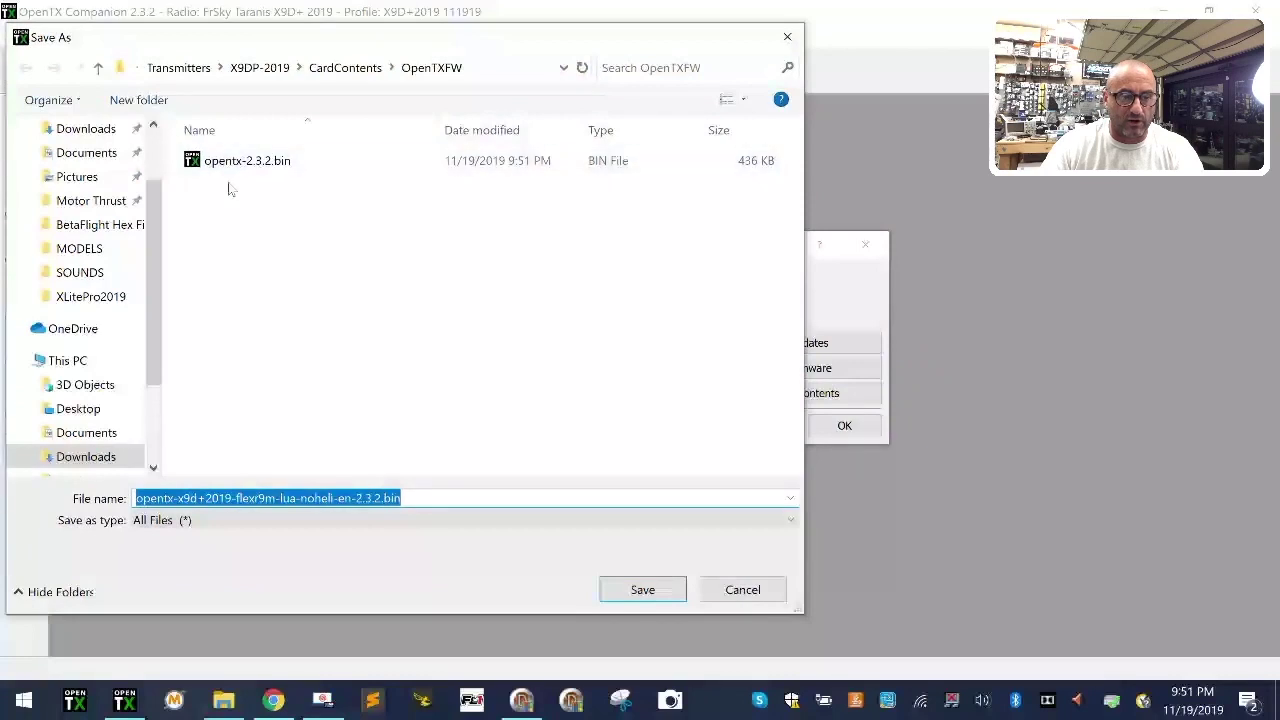
left_click(750, 590)
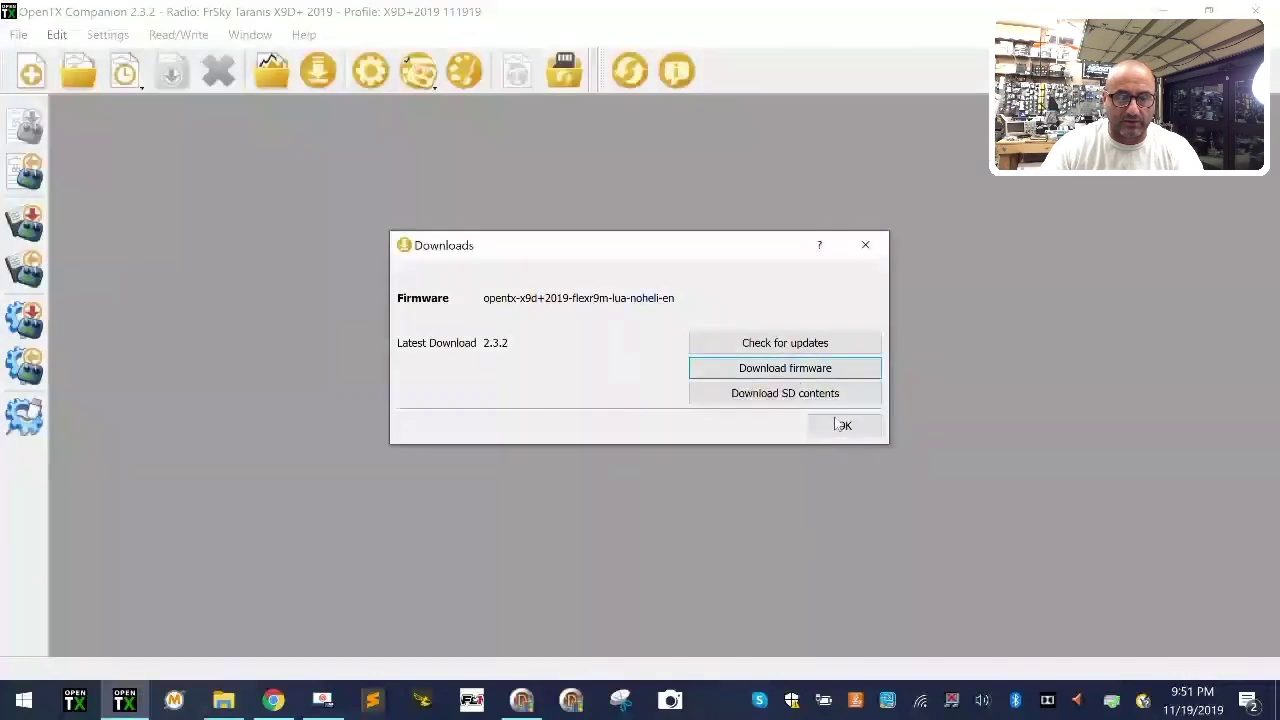
left_click(771, 372)
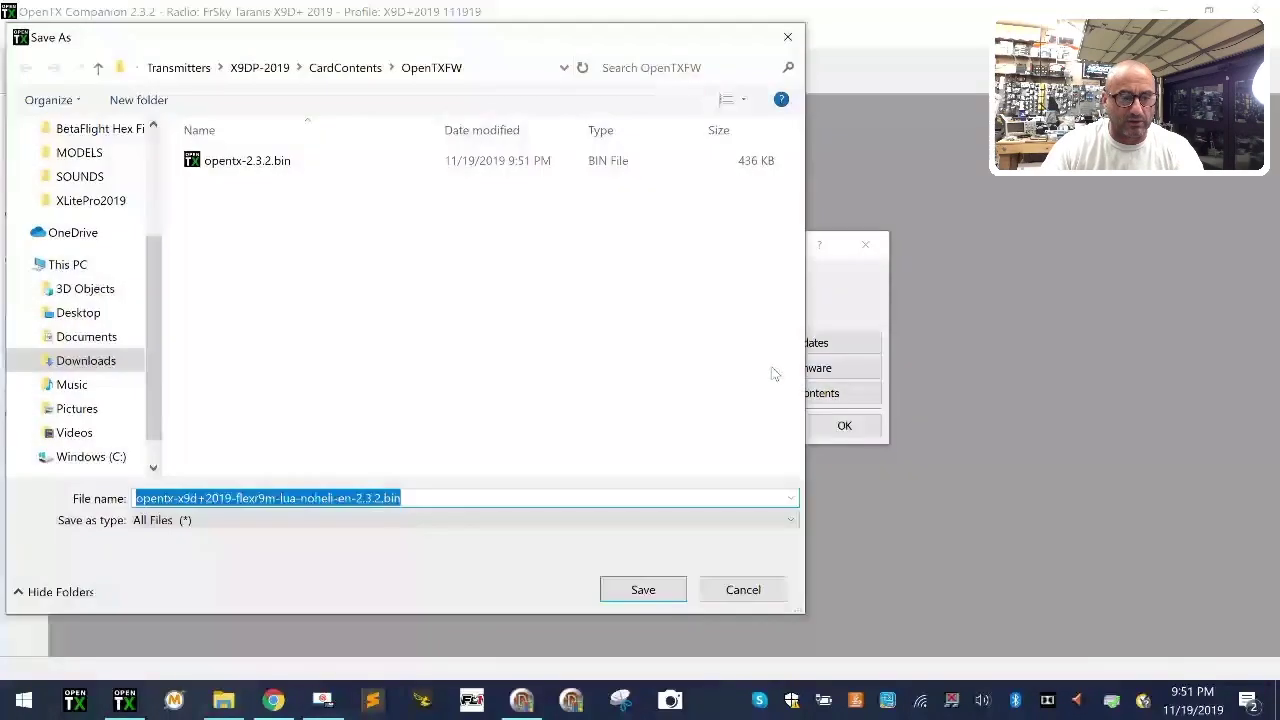
left_click(750, 594)
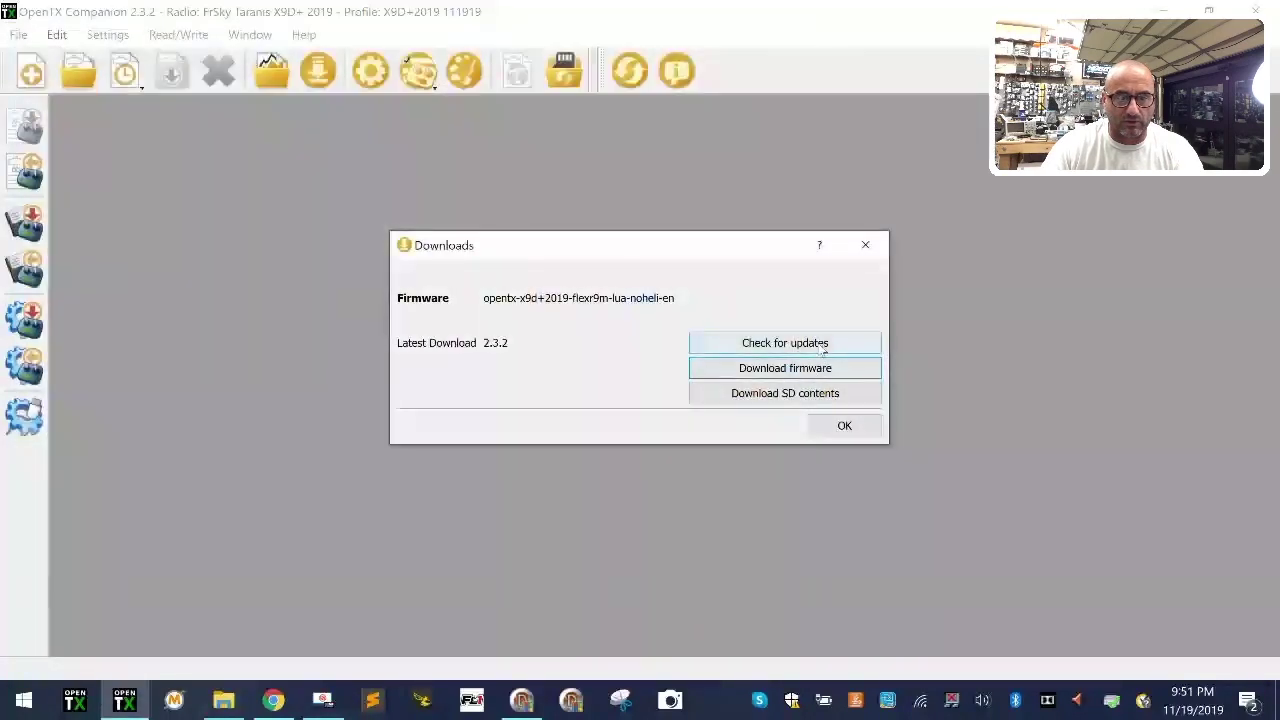
Step: Open the SD contents download page for the X9D+ 2019 and check the dates of the listed sdcard archives
left_click(839, 400)
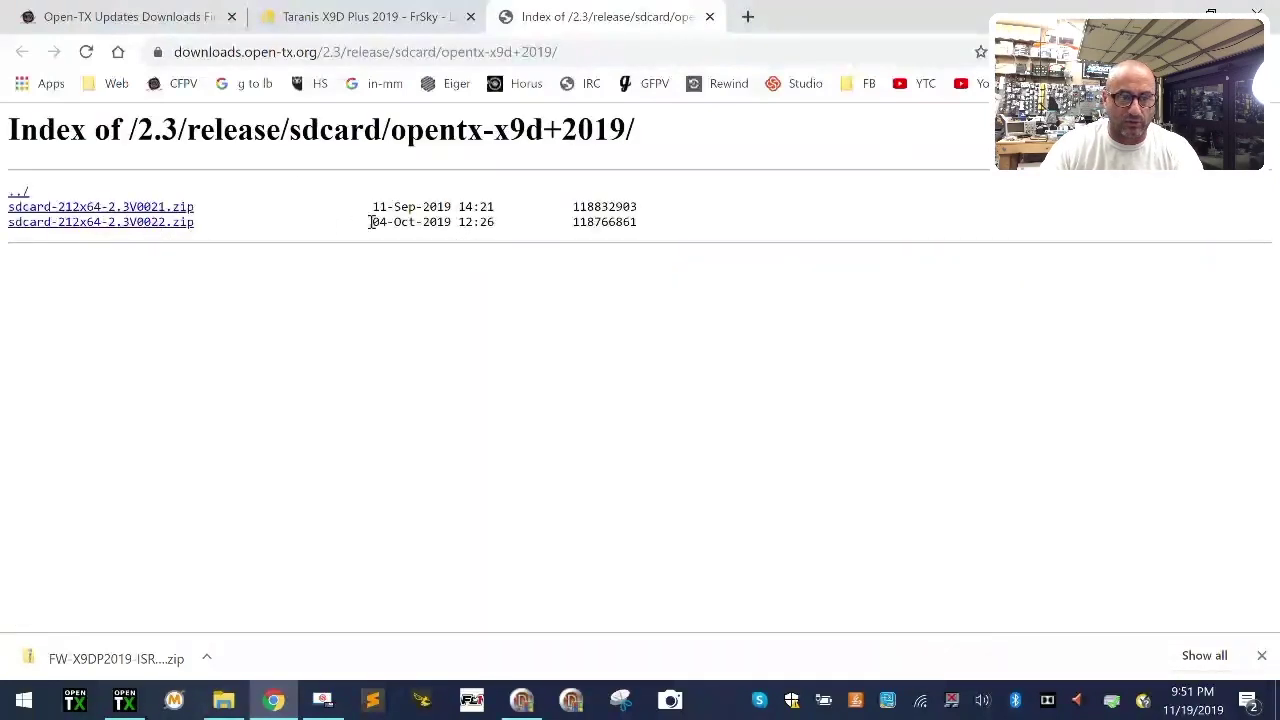
left_click_drag(371, 222, 539, 247)
left_click(381, 279)
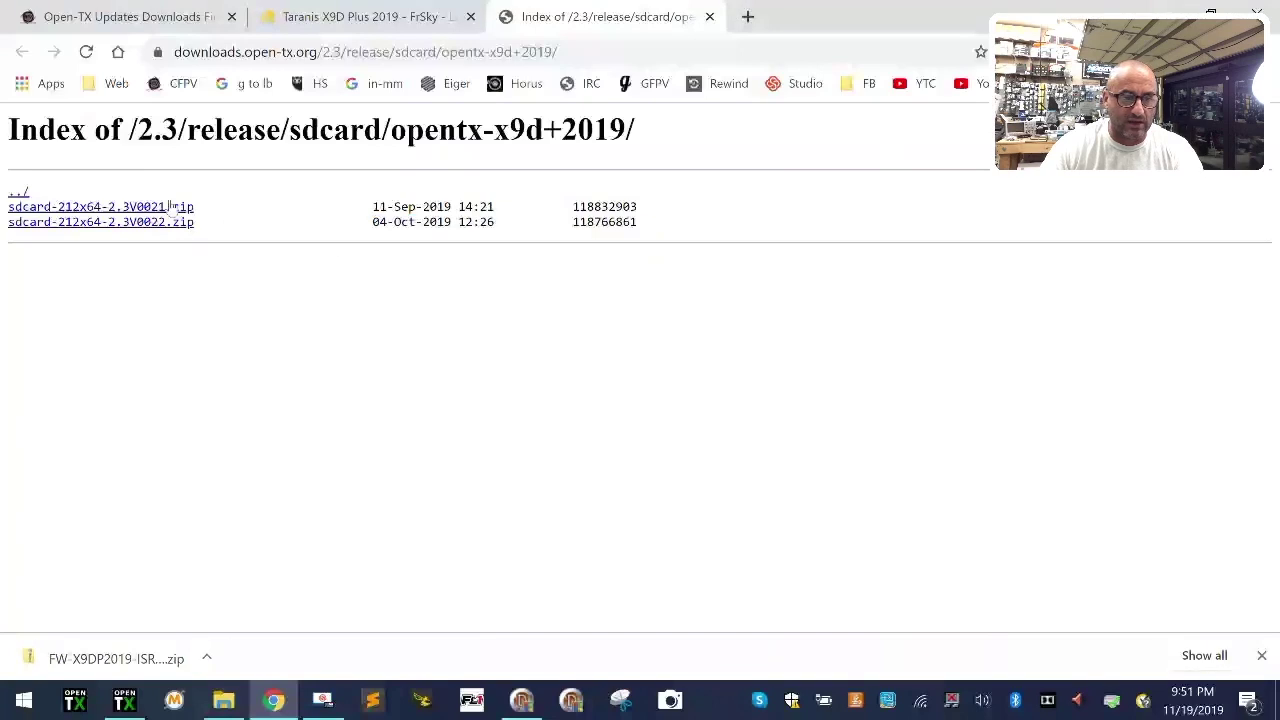